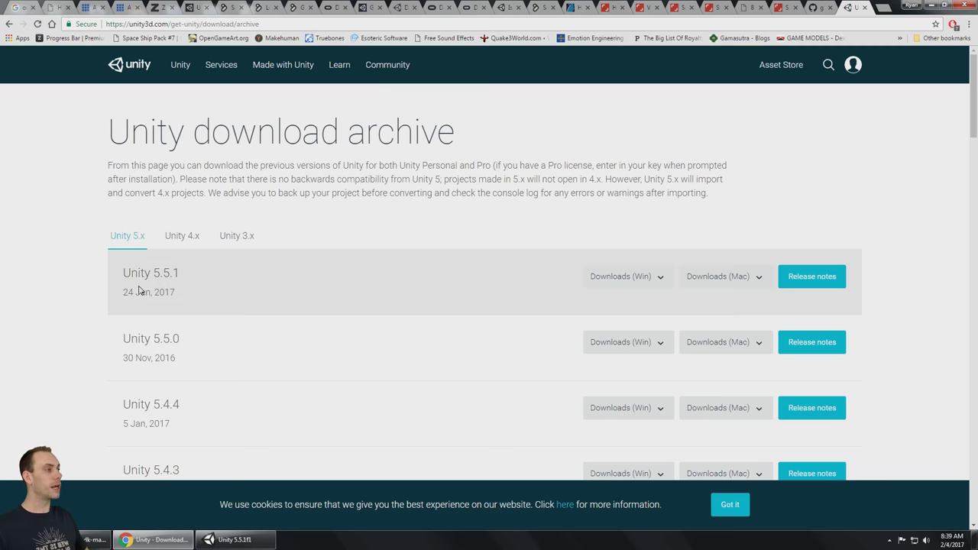
Glance at the GitHub page, then mark Unity 5.5.1 and its 24 Jan, 2017 release date in the archive.
left_click(815, 9)
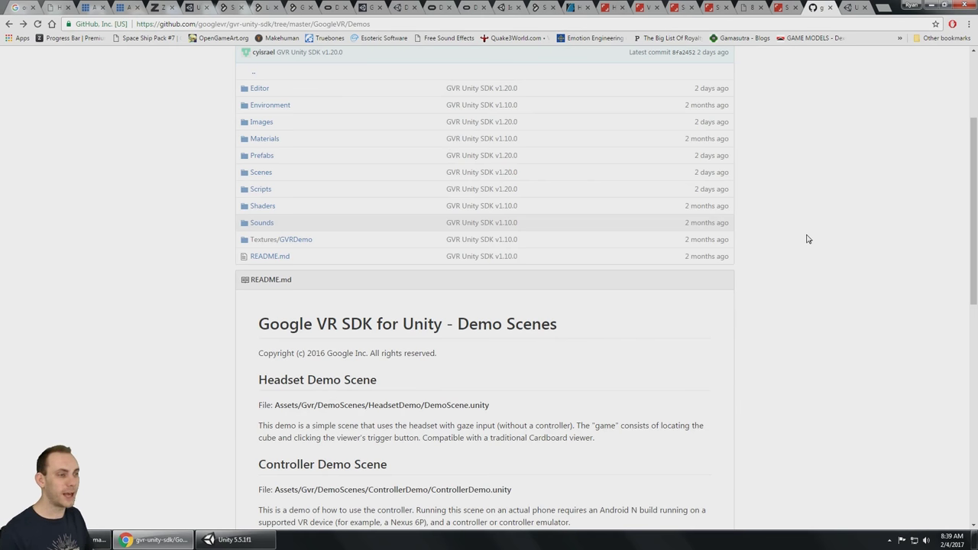
scroll(807, 234, "up", 3)
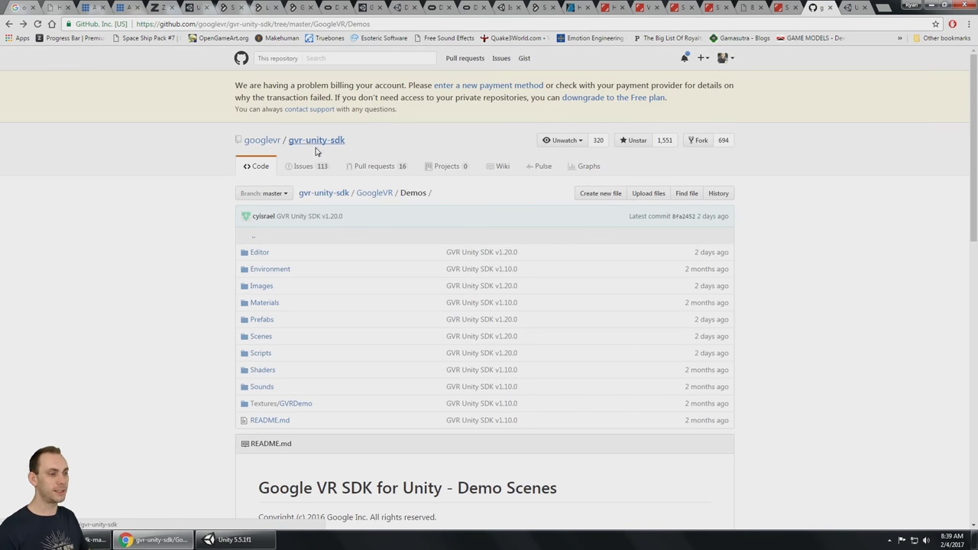
scroll(795, 309, "down", 1)
left_click(839, 11)
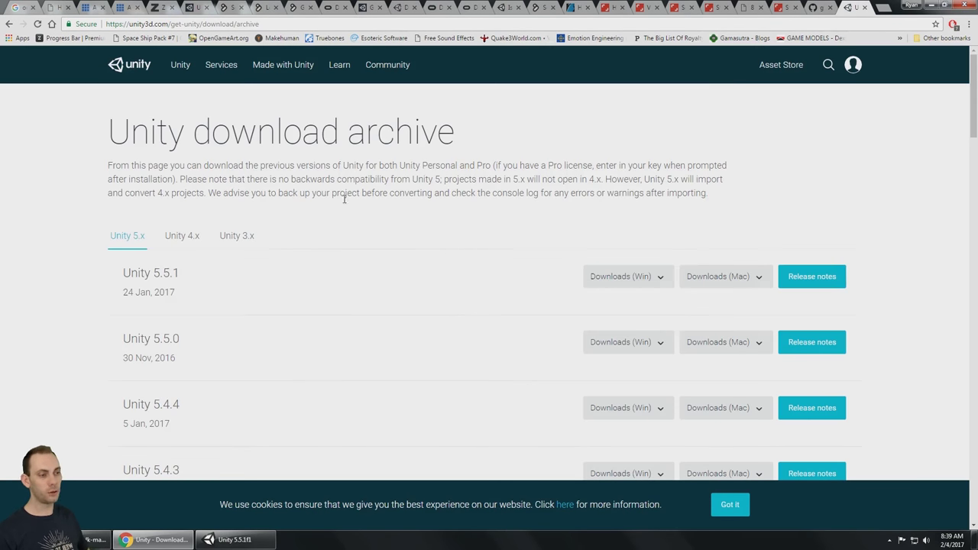
left_click_drag(126, 272, 184, 285)
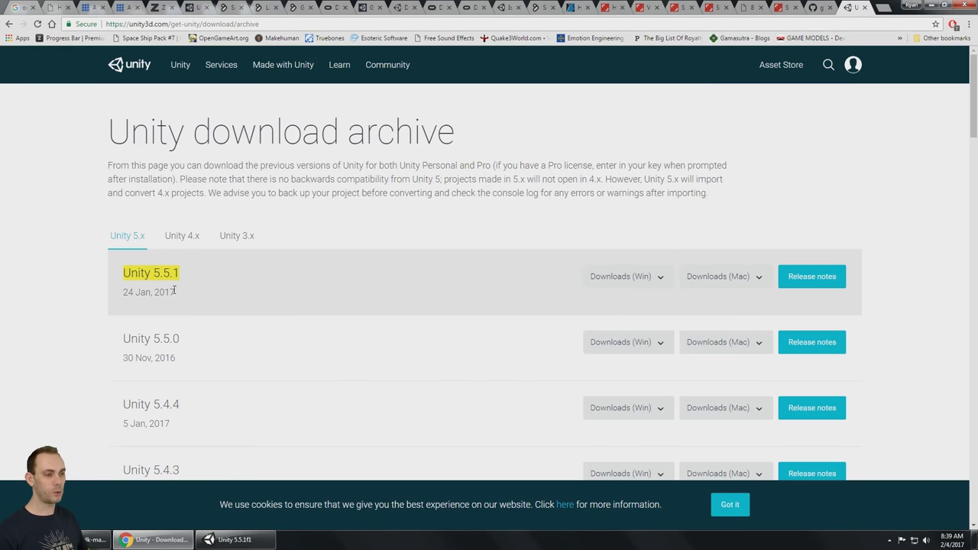
left_click_drag(118, 297, 200, 291)
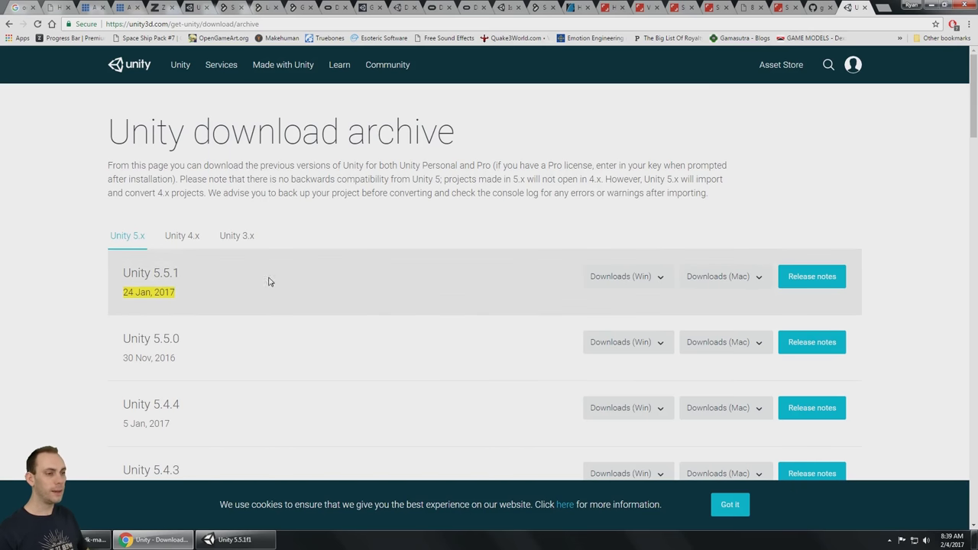
Back on the GitHub Demos page, mark the v1.20.0 SDK version and scroll to the Demo Scenes README.
left_click(823, 7)
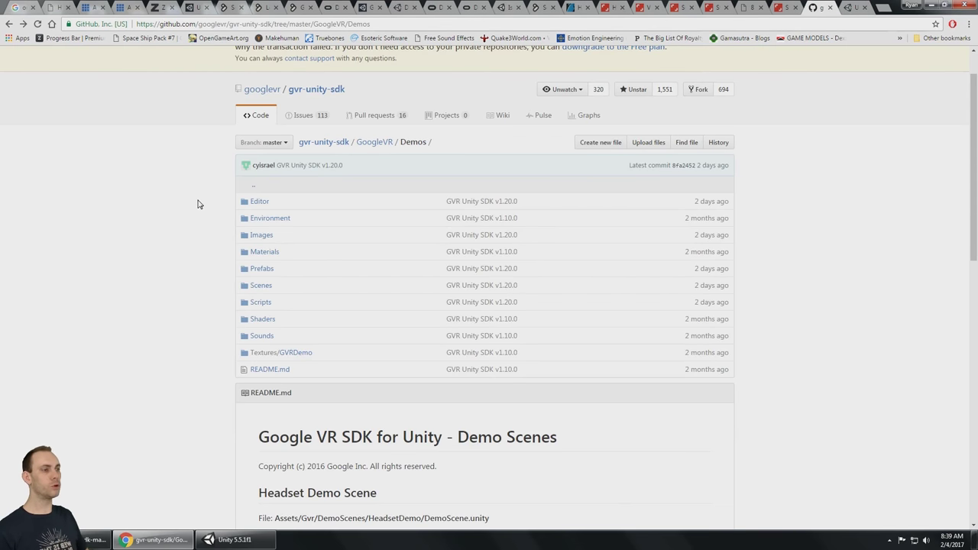
left_click_drag(346, 166, 322, 167)
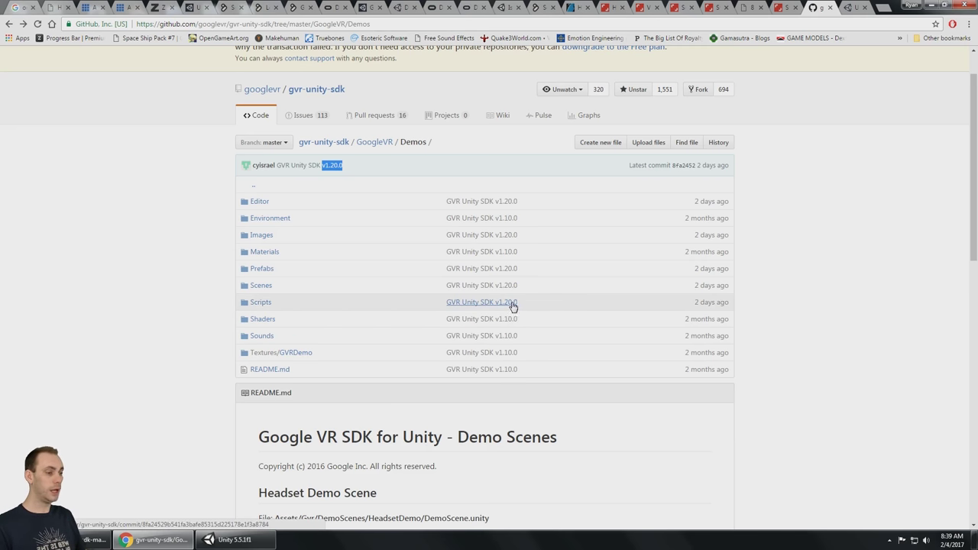
left_click(831, 270)
scroll(832, 269, "down", 1)
scroll(832, 269, "down", 1)
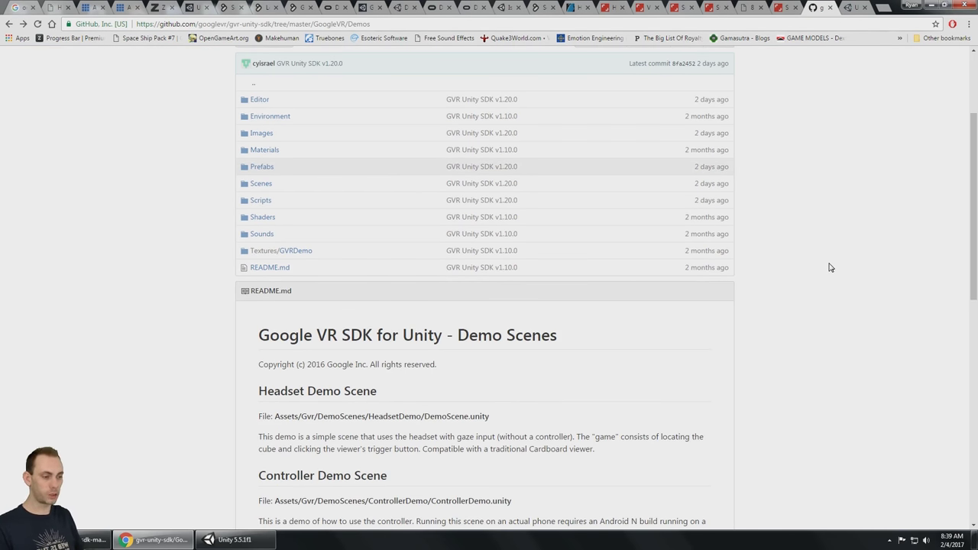
From the Unity launcher, create a new project named GVR120withUnity551.
left_click(229, 540)
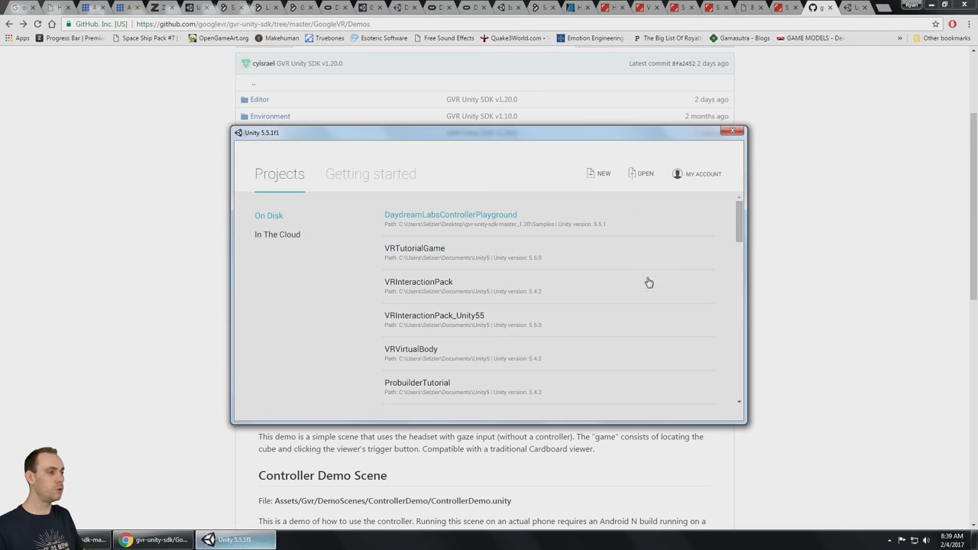
left_click(603, 175)
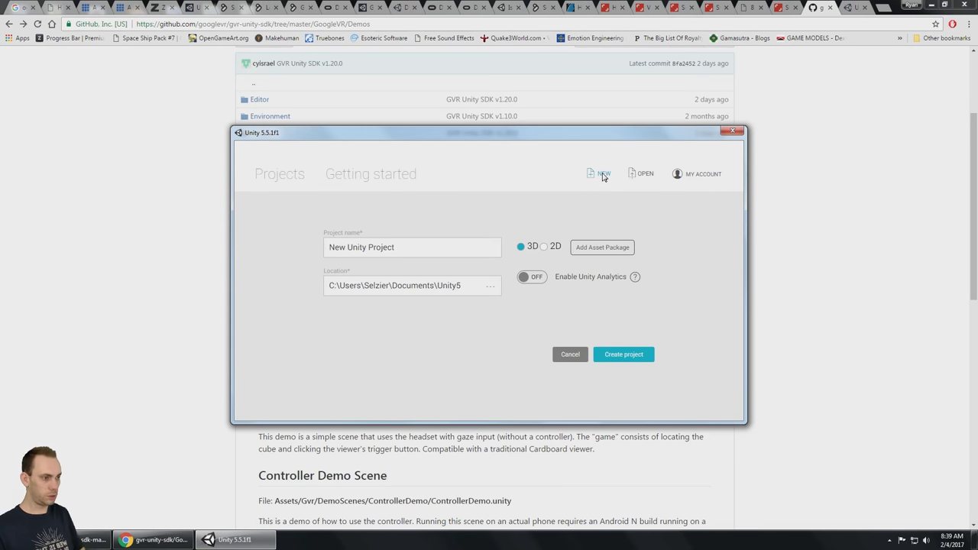
triple_click(336, 247)
type("GVR120withUnity")
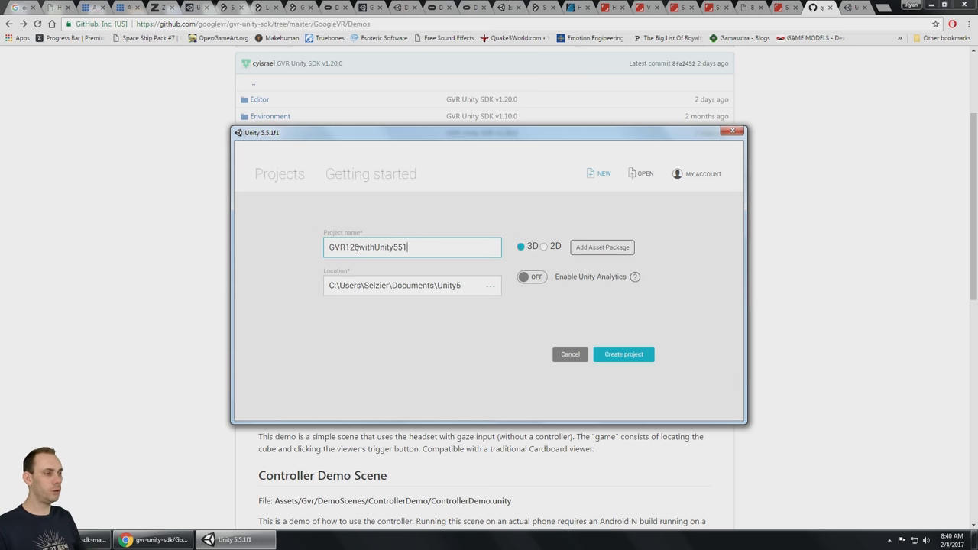
left_click(627, 356)
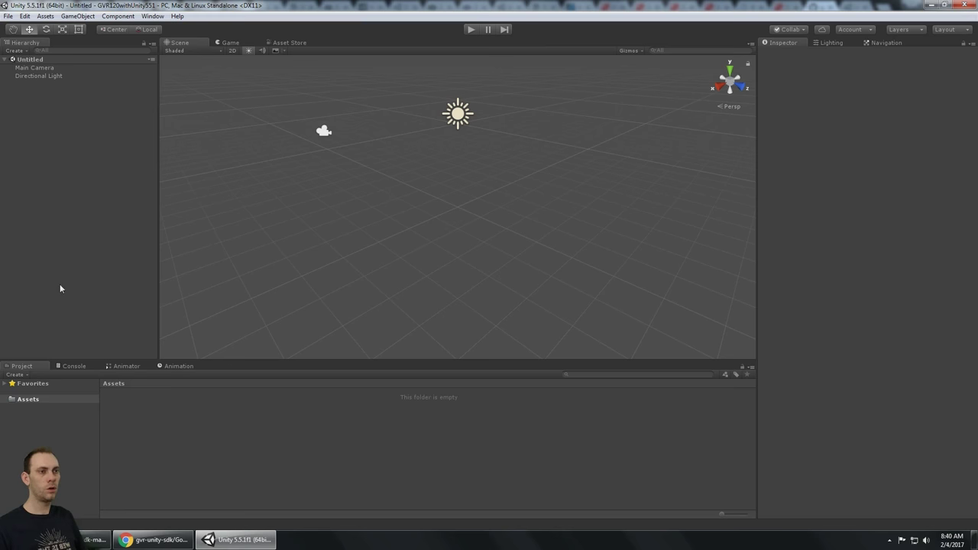
left_click(45, 16)
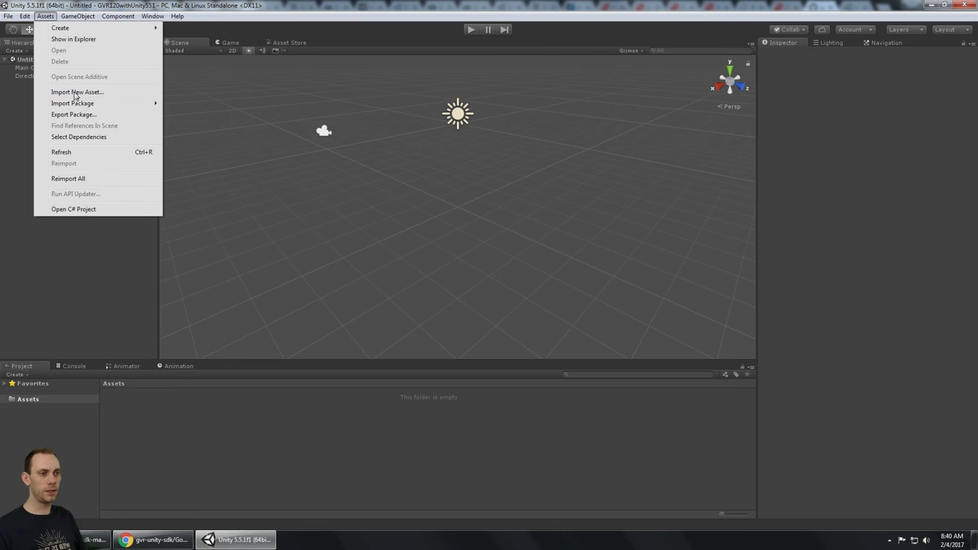
Start a Custom Package import and bring the SDK folder window alongside the file dialog.
mouse_move(88, 107)
left_click(227, 105)
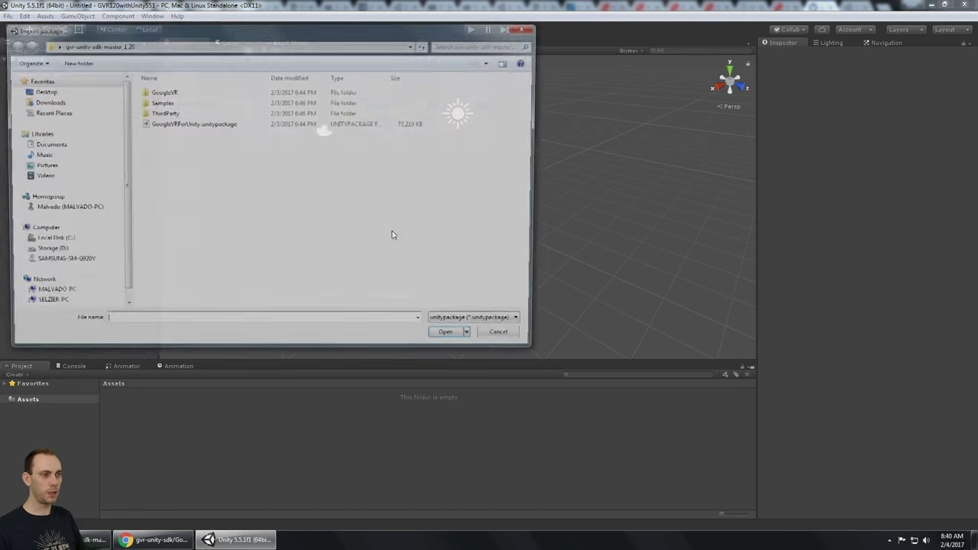
left_click(191, 126)
left_click_drag(239, 36, 254, 62)
left_click(95, 539)
left_click(450, 267)
left_click_drag(444, 121, 401, 122)
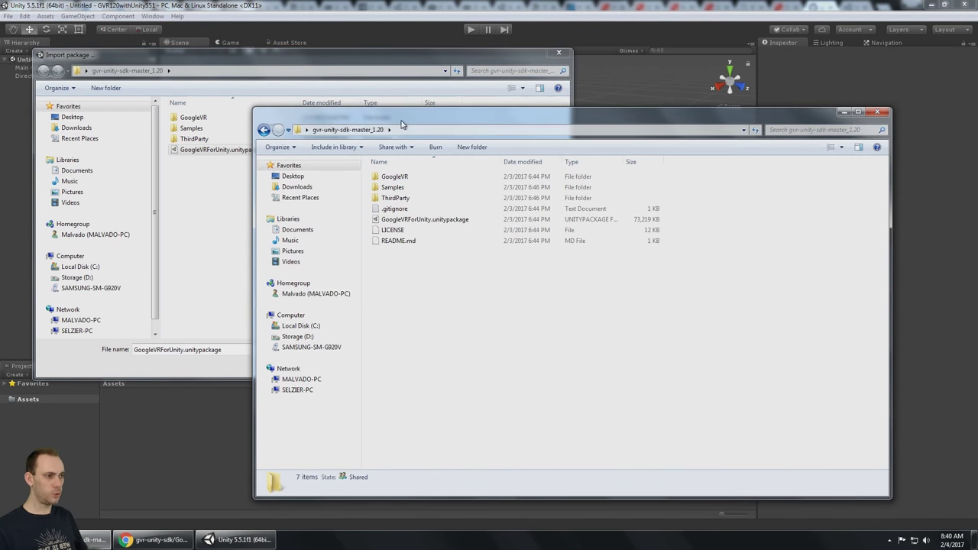
Browse the SDK's GoogleVR and Samples folders in Explorer.
left_click(398, 179)
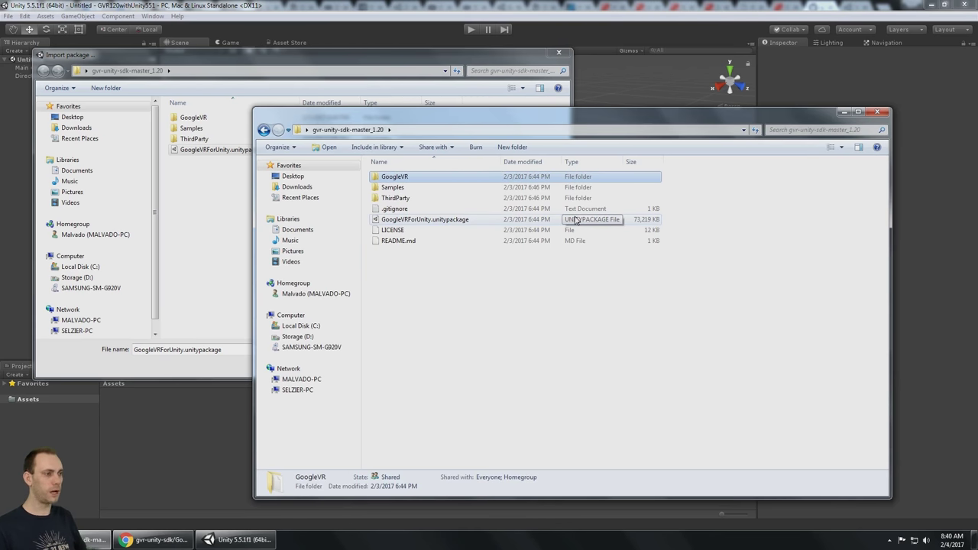
double_click(399, 178)
key("BackSpace")
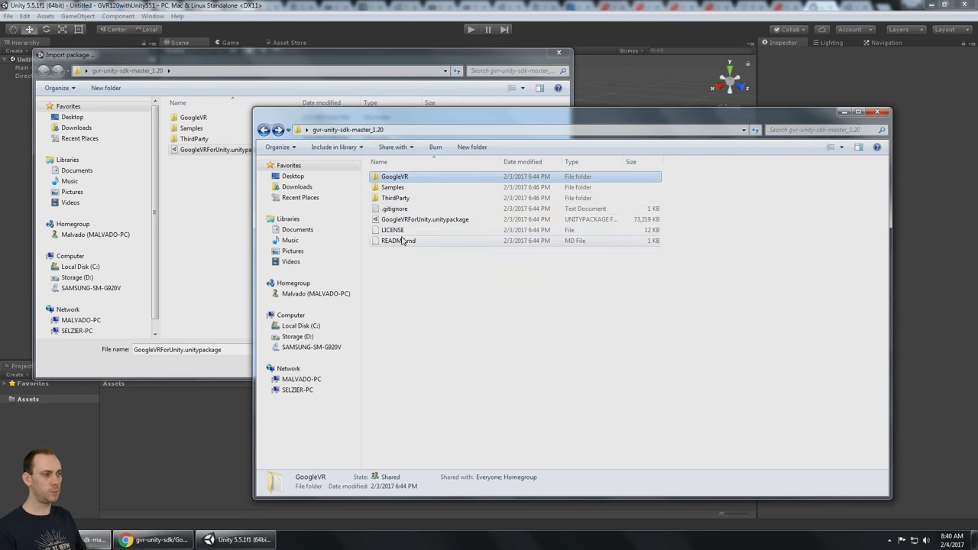
left_click(411, 221)
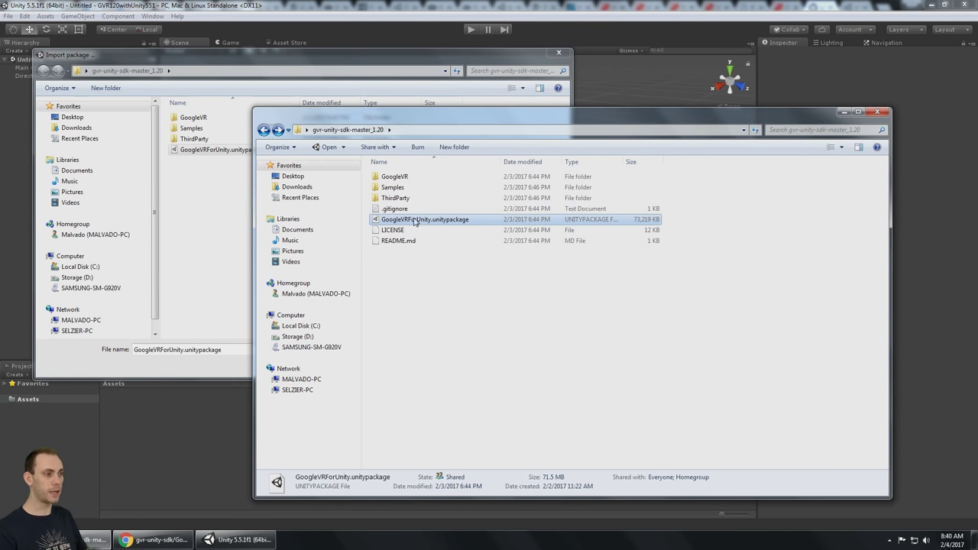
double_click(398, 189)
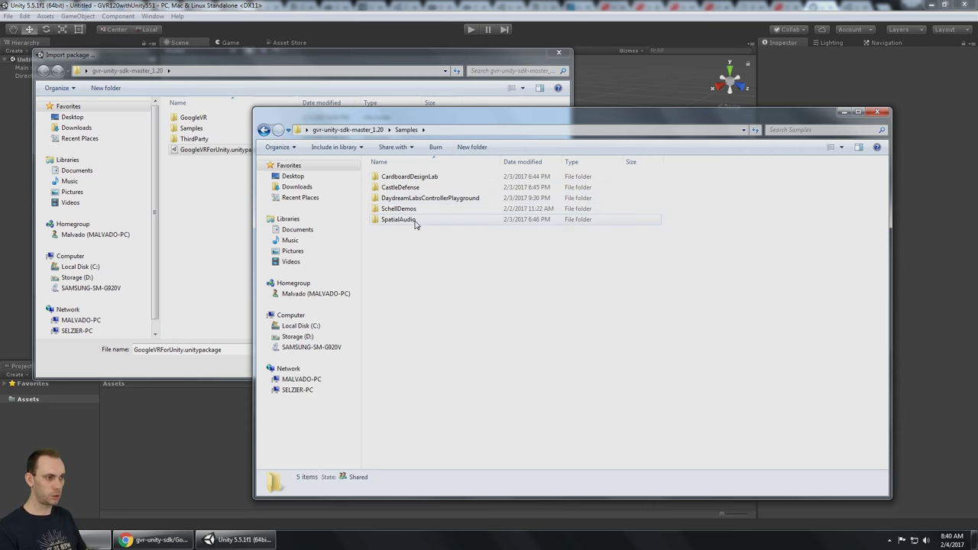
left_click(405, 187)
left_click(416, 198)
left_click(422, 220)
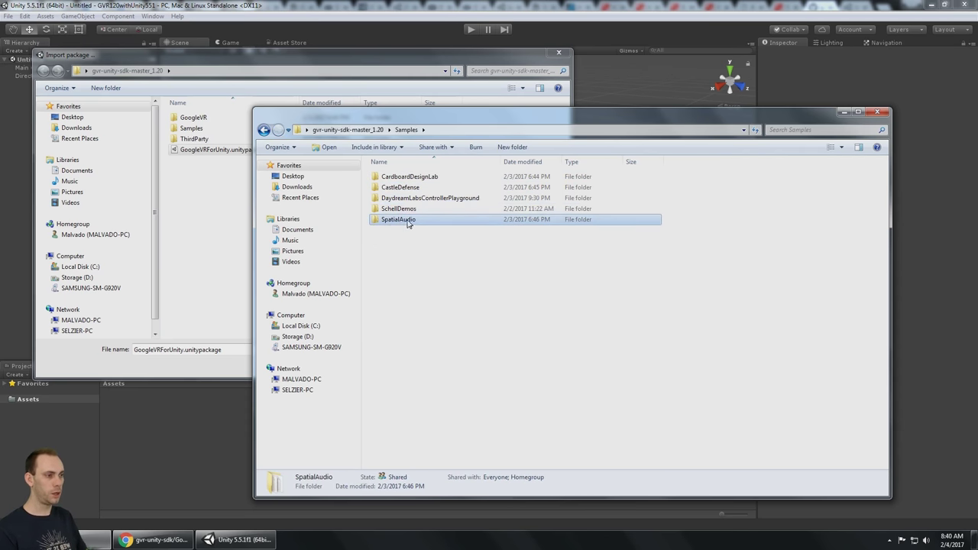
key("BackSpace")
Select GoogleVRForUnity.unitypackage and open it for import in Unity.
left_click(425, 219)
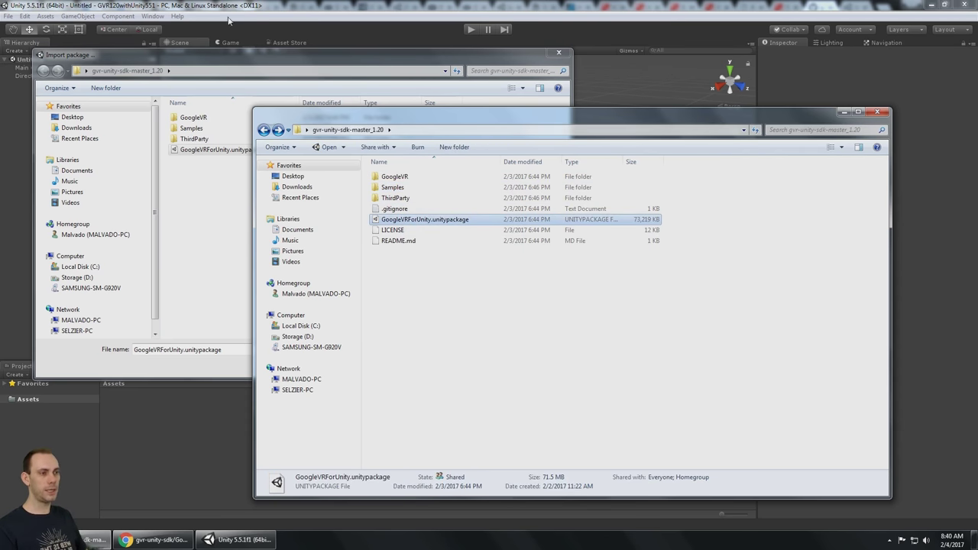
left_click(228, 45)
left_click(486, 365)
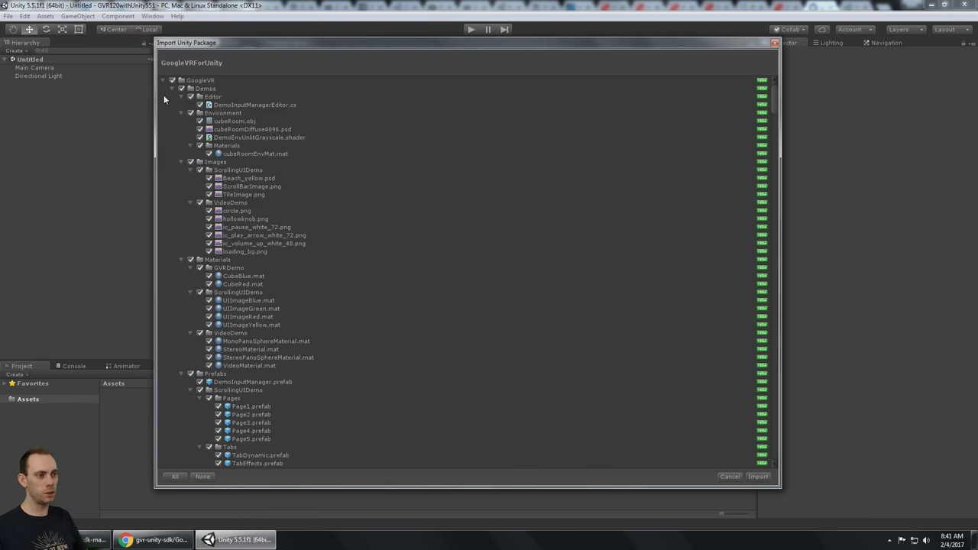
Collapse the GoogleVR folder, untick the iOS and x86 plugins, and import the package.
left_click(163, 80)
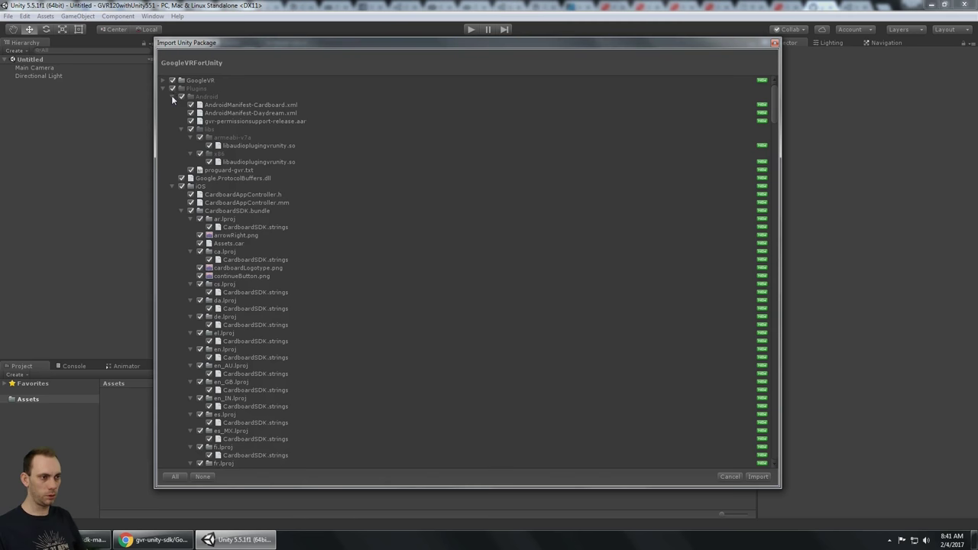
left_click(172, 96)
left_click(182, 114)
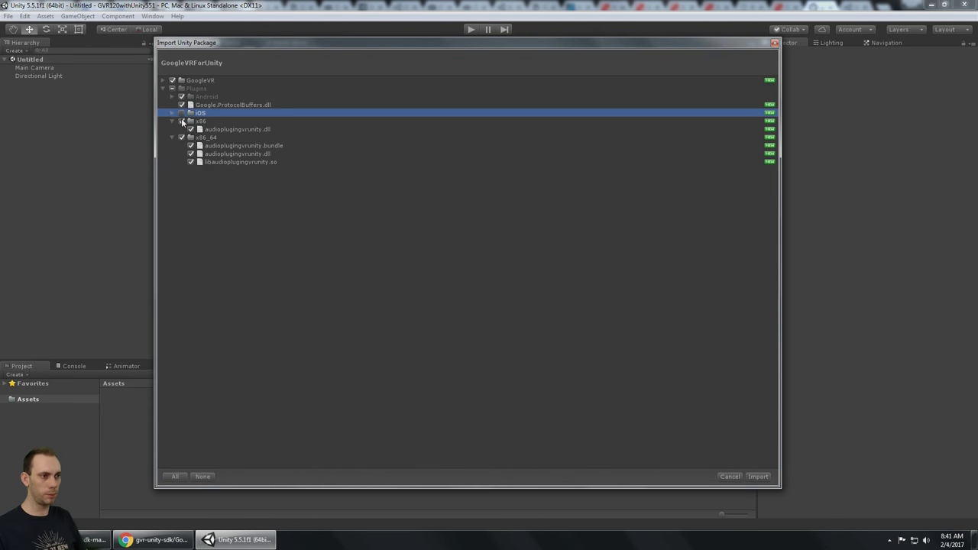
left_click(181, 120)
left_click(758, 476)
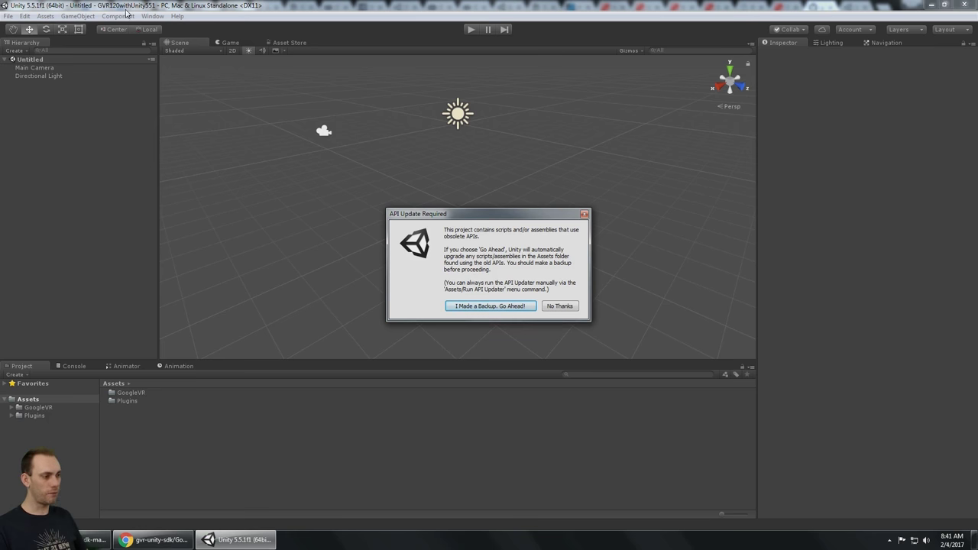
Approve the automatic script API upgrade and clear the finished-updating message from the Console.
left_click(467, 307)
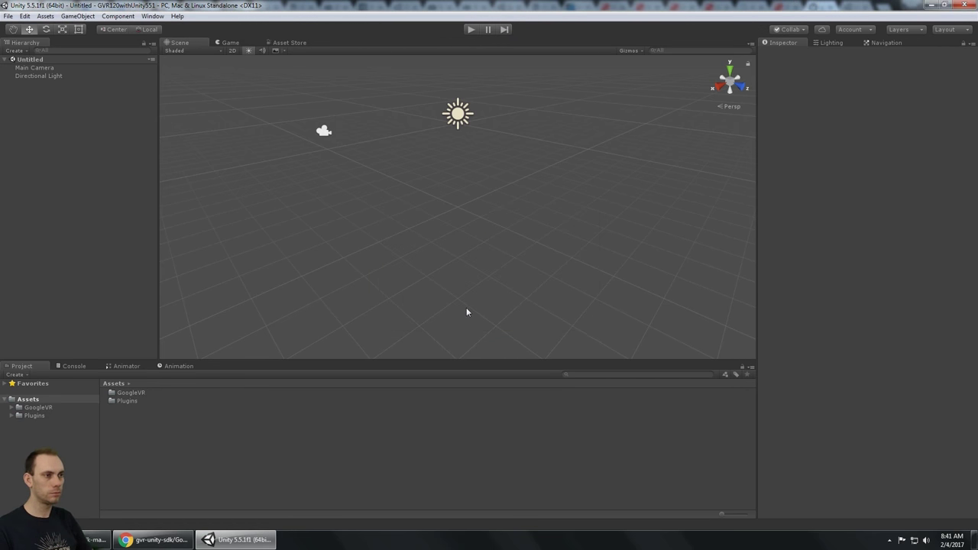
left_click(73, 366)
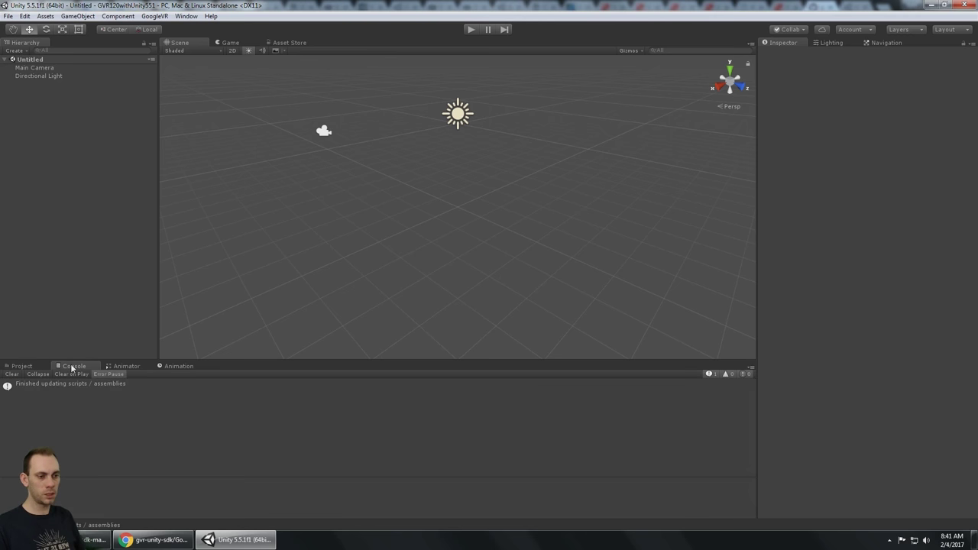
left_click(59, 383)
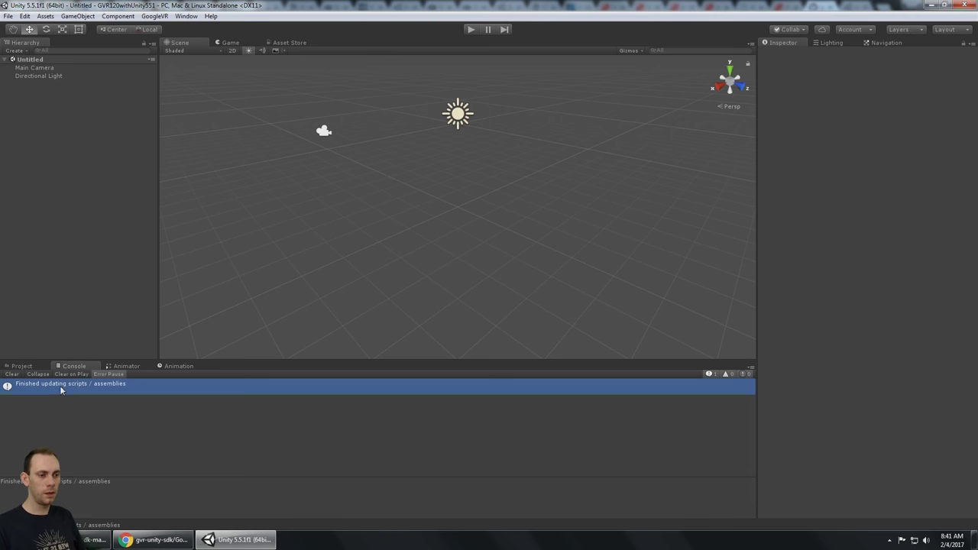
left_click(11, 375)
left_click(21, 366)
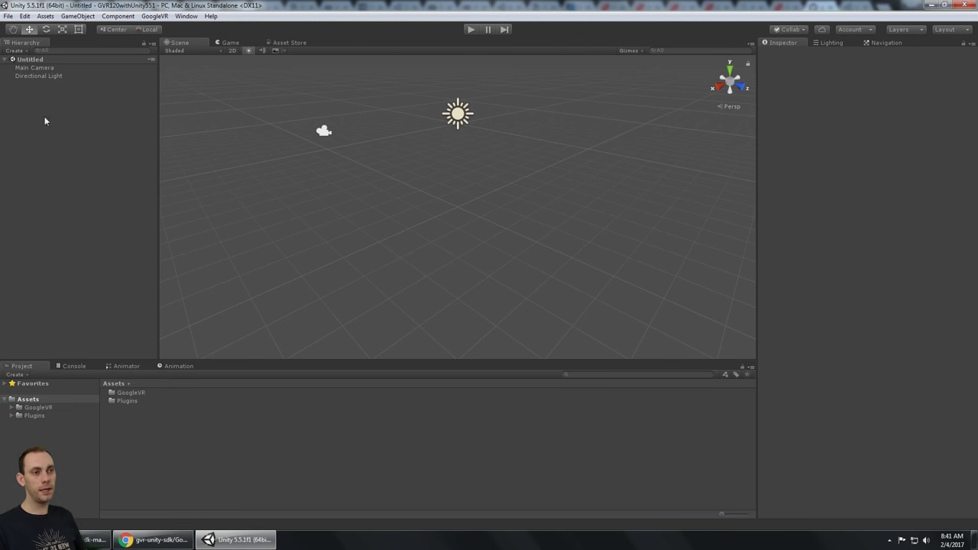
left_click(8, 16)
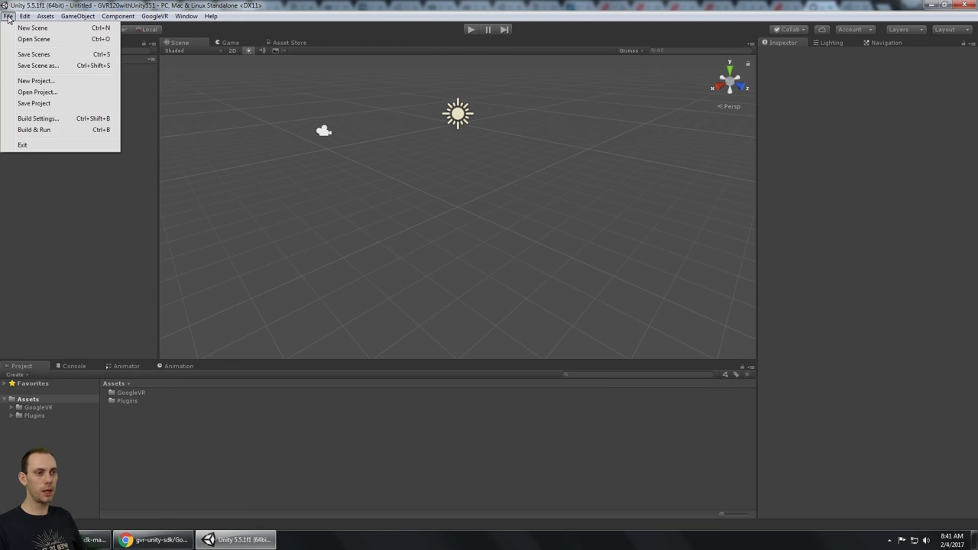
Switch the build platform to Android in Build Settings.
left_click(48, 122)
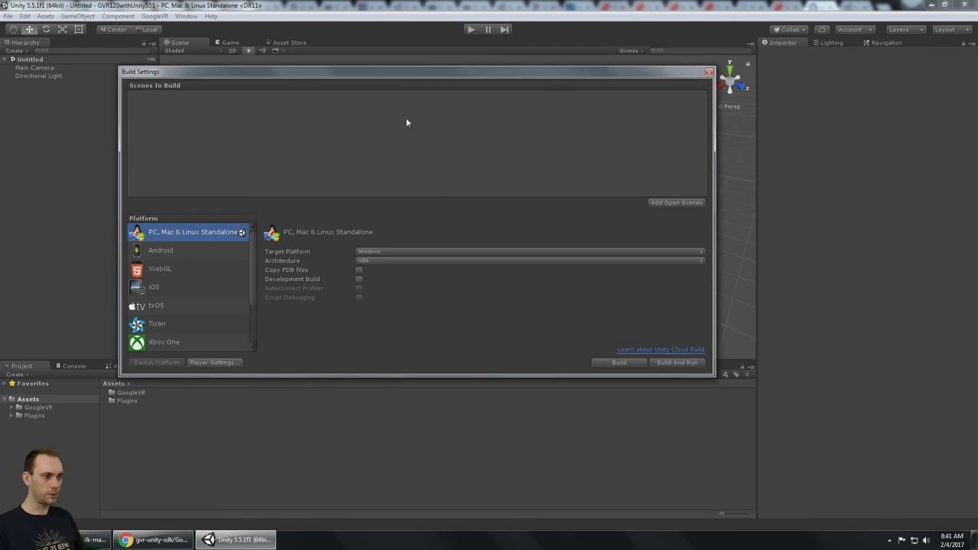
left_click(172, 249)
left_click(161, 363)
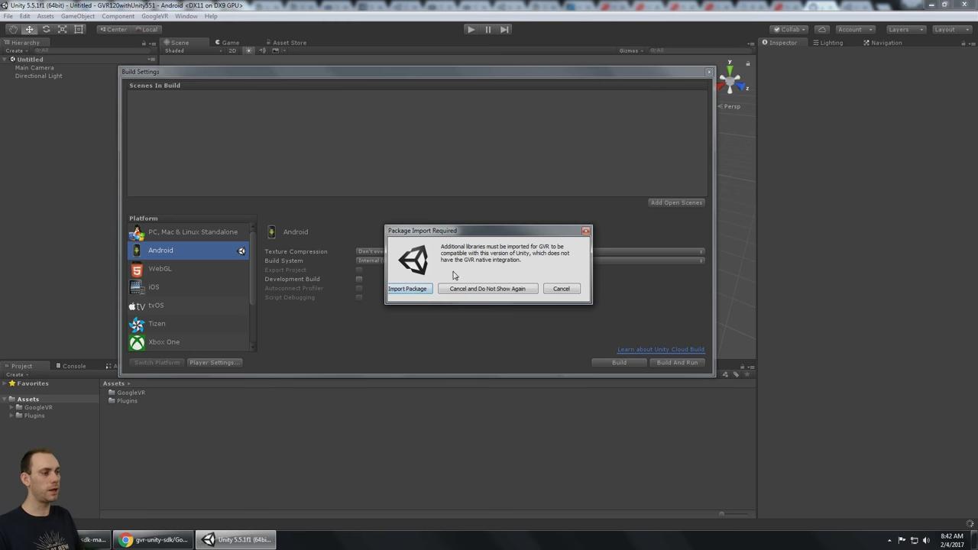
Import all the GVRBackwardsCompatibility library files when Unity asks for them.
left_click(406, 290)
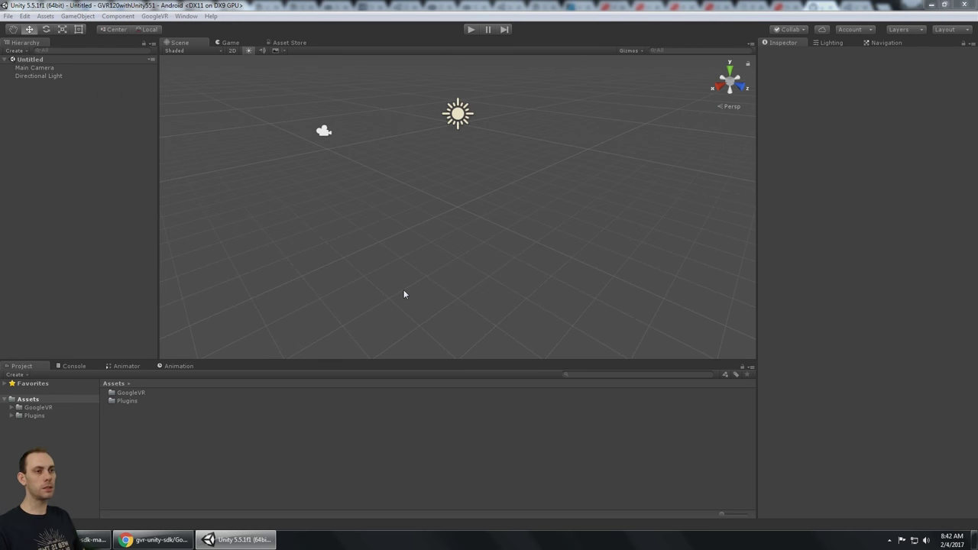
left_click(7, 16)
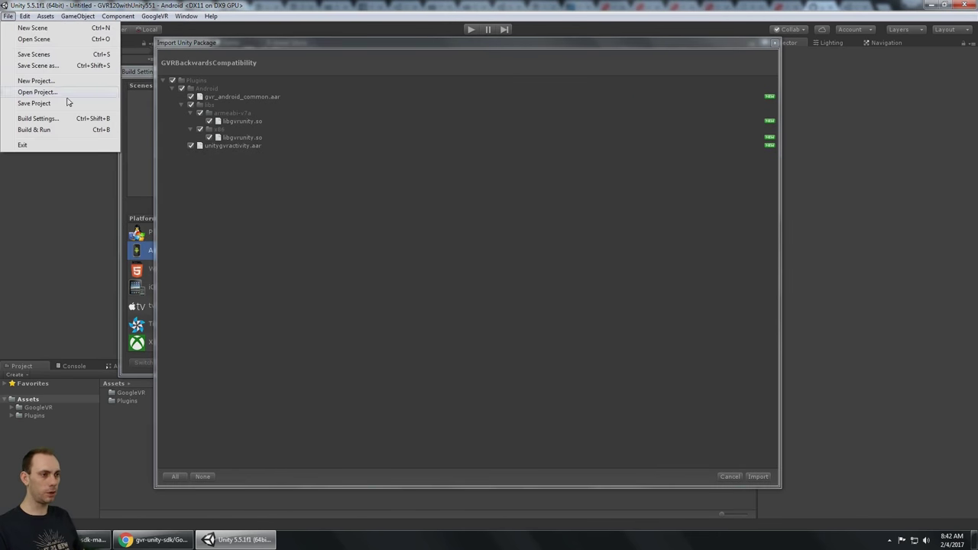
left_click(451, 256)
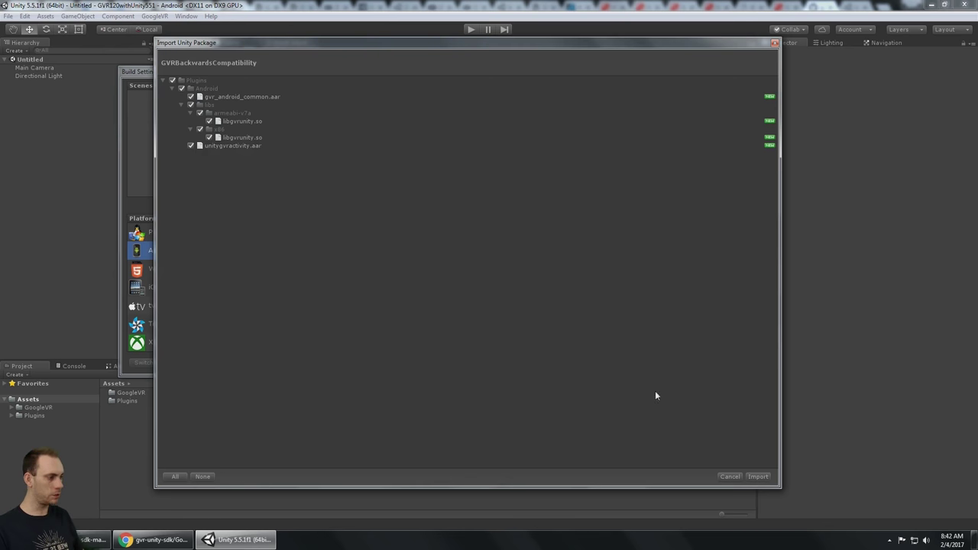
left_click(765, 476)
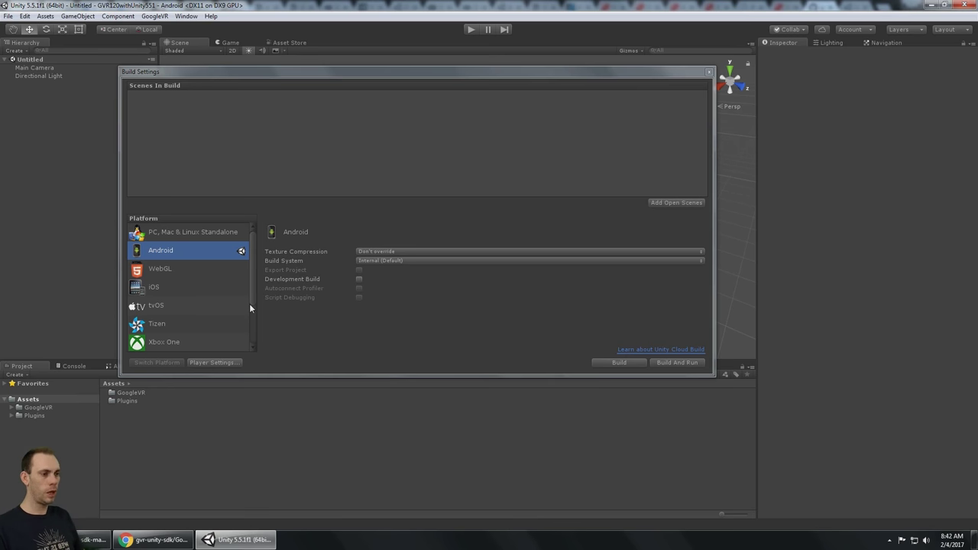
In Android Player Settings, set Default Orientation to Landscape Left.
left_click(213, 363)
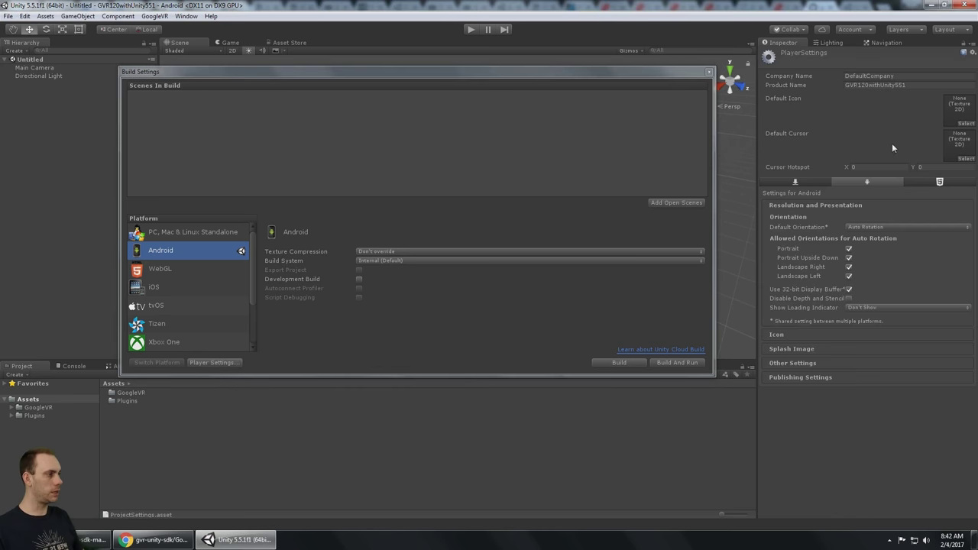
left_click(862, 228)
left_click(881, 268)
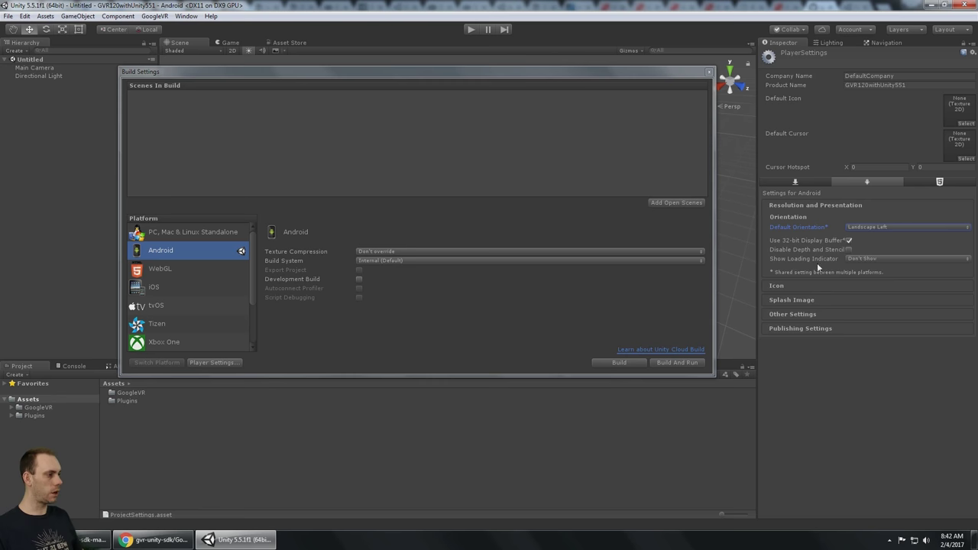
left_click(809, 315)
Try enabling Virtual Reality Supported, then turn it back off without adding an SDK.
scroll(820, 304, "down", 5)
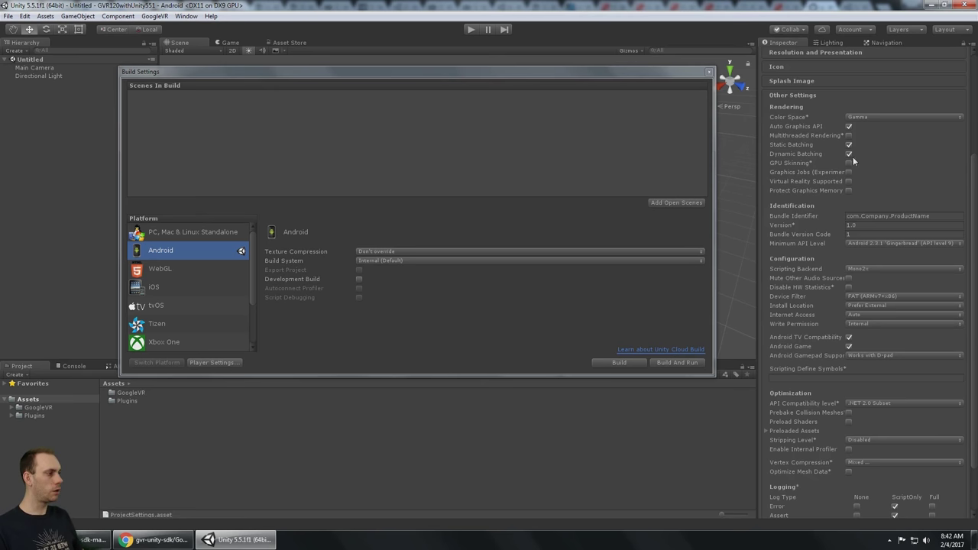
left_click(848, 181)
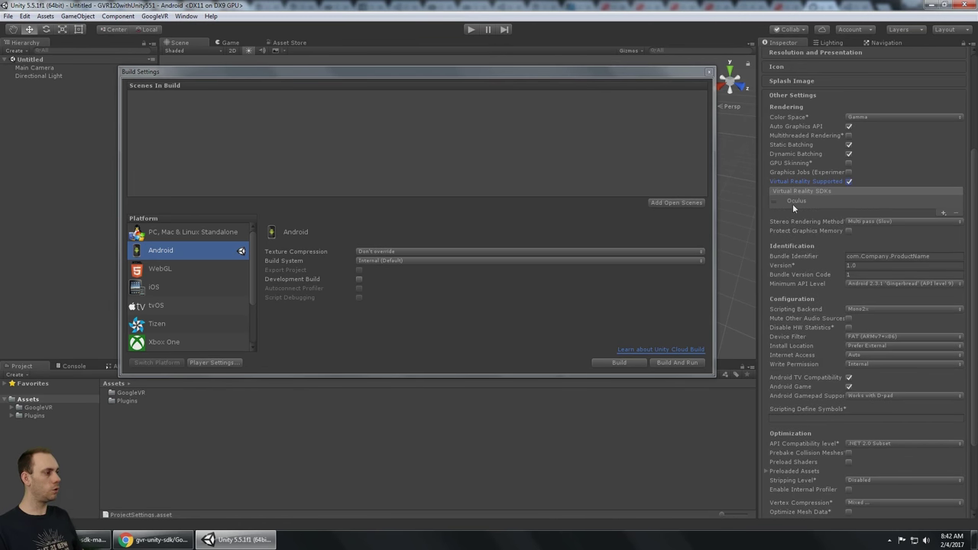
left_click(943, 214)
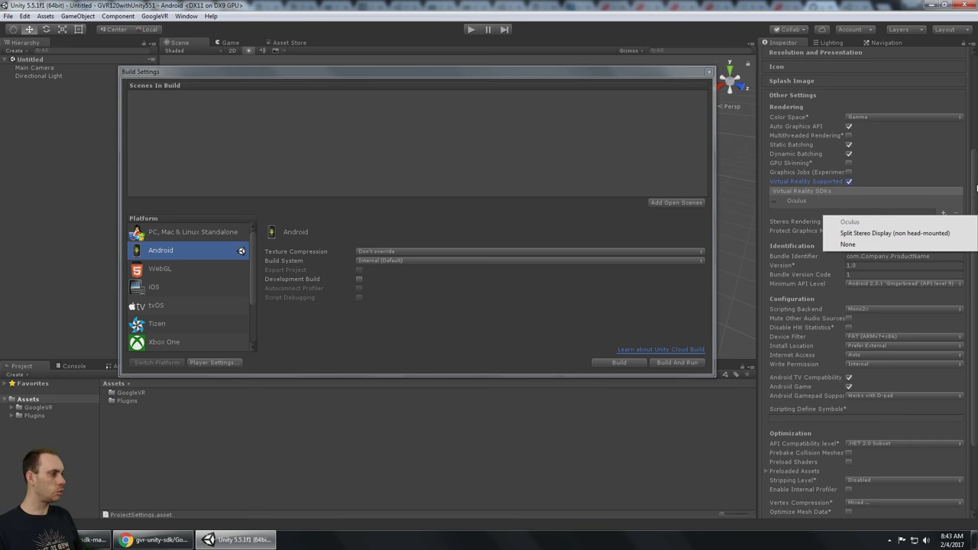
left_click(849, 183)
left_click(849, 182)
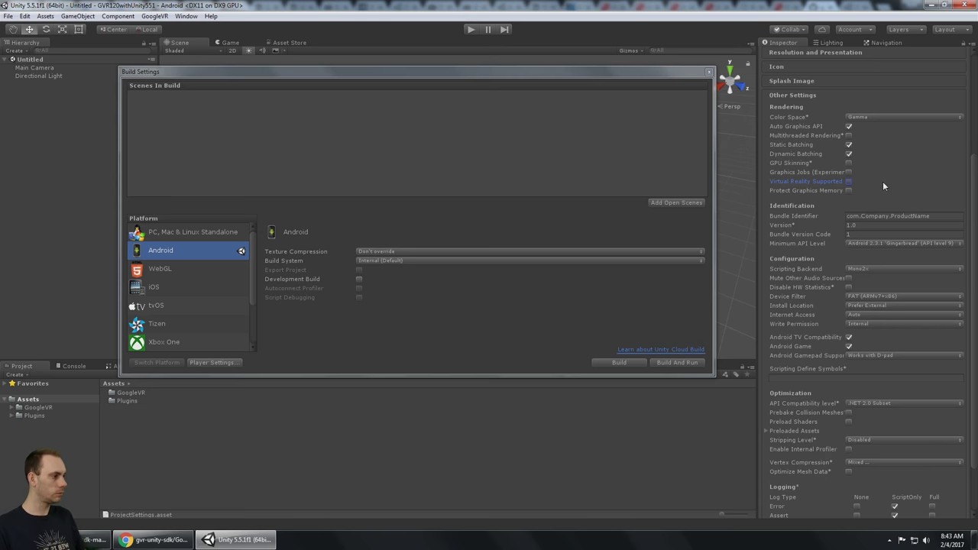
scroll(882, 181, "up", 2)
Edit the Bundle Identifier to com.mycompany.ProductName.
left_click(863, 246)
key("End")
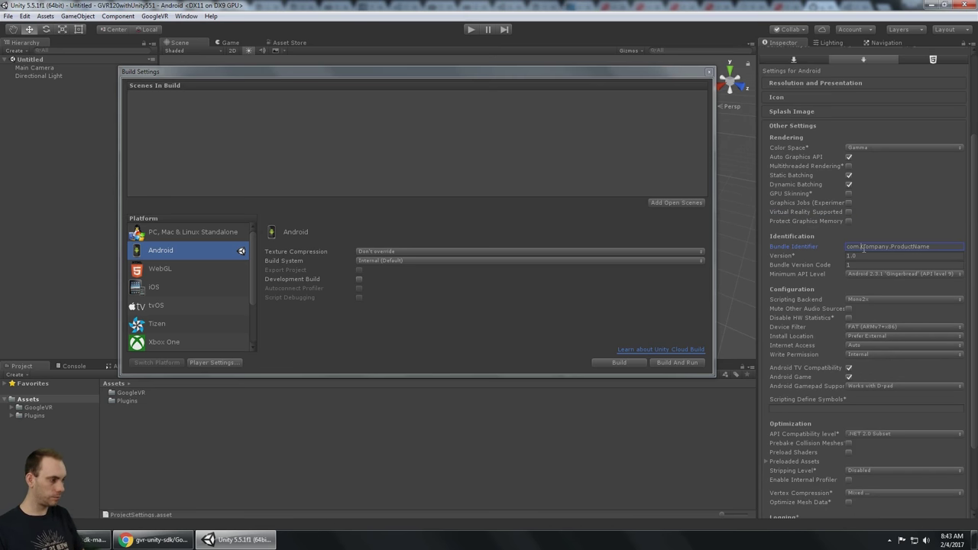
left_click(862, 247)
type("my")
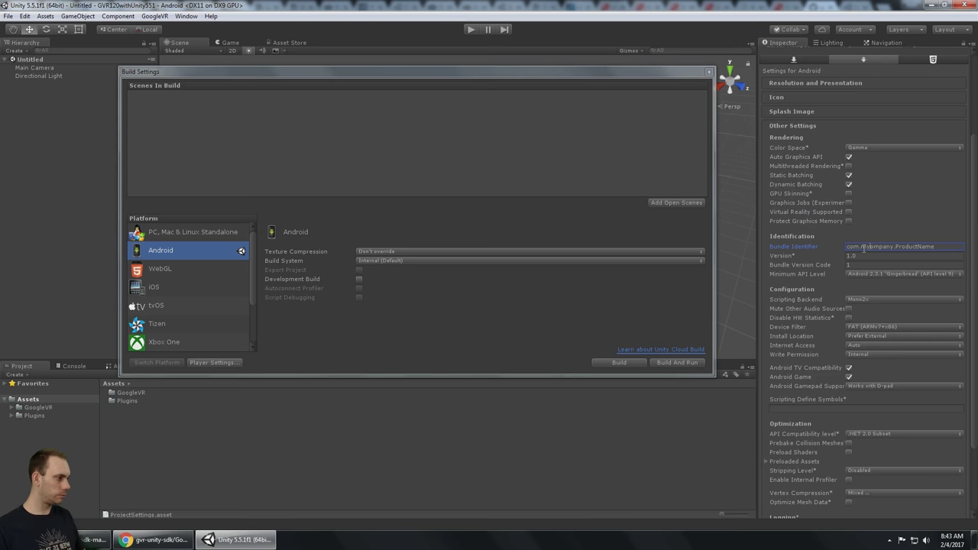
Set Minimum API Level 19 (KitKat), Device Filter ARMv7, Android TV off, and close Build Settings.
left_click(910, 273)
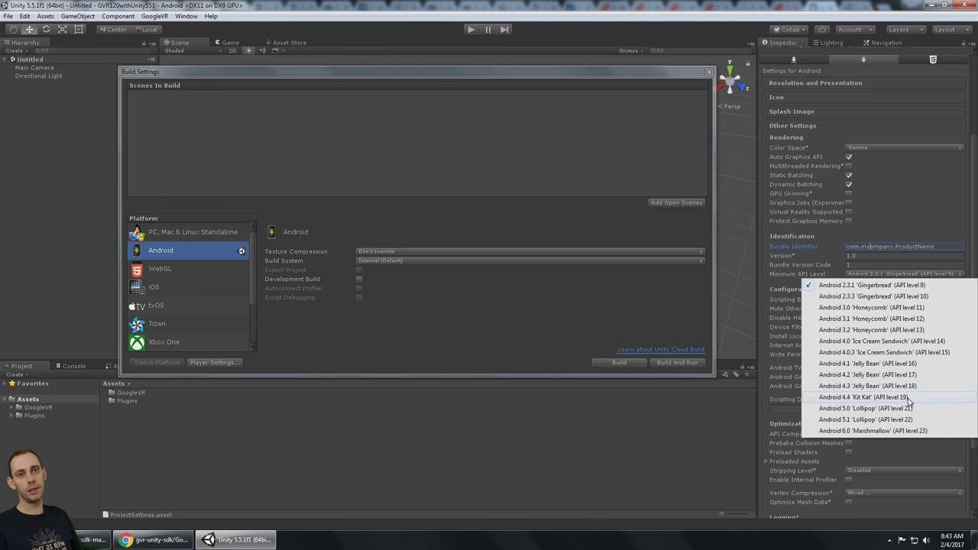
left_click(863, 397)
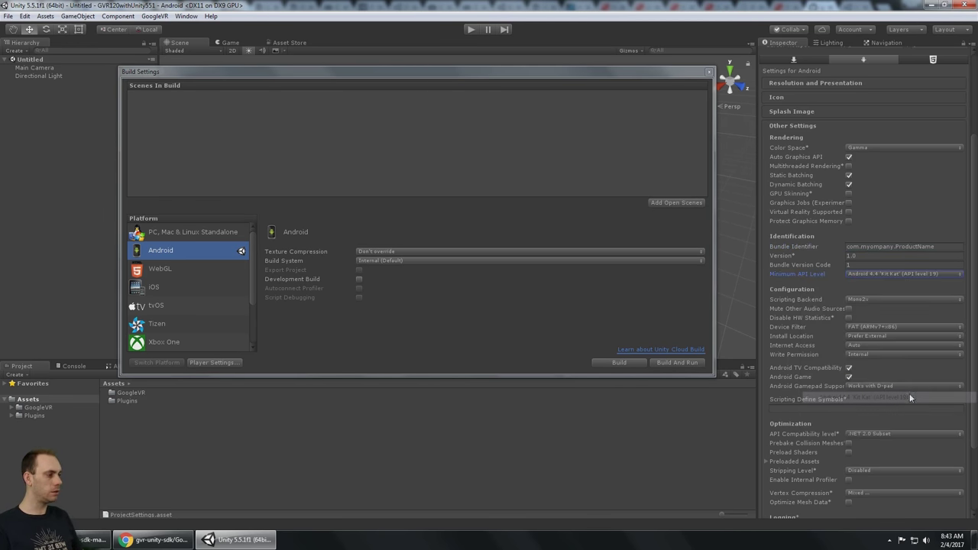
left_click(891, 327)
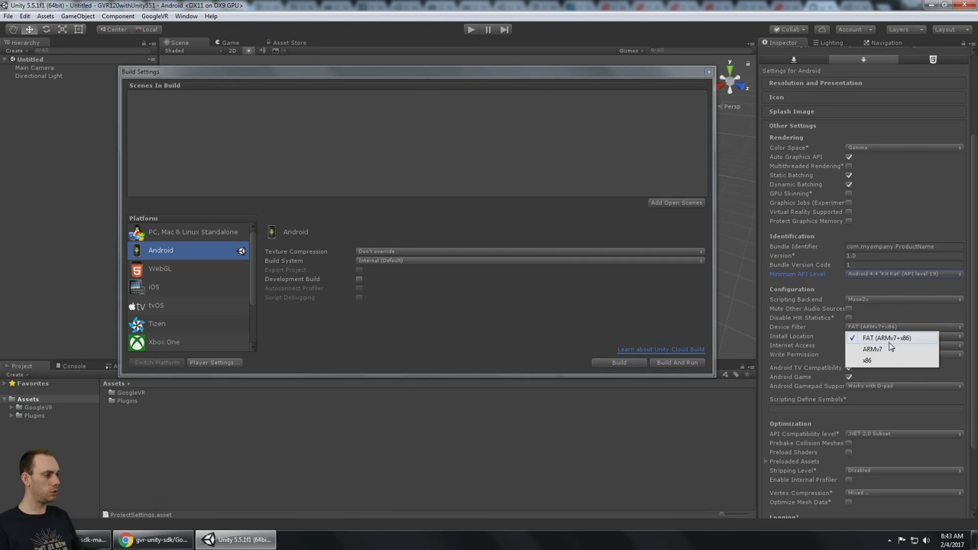
left_click(883, 349)
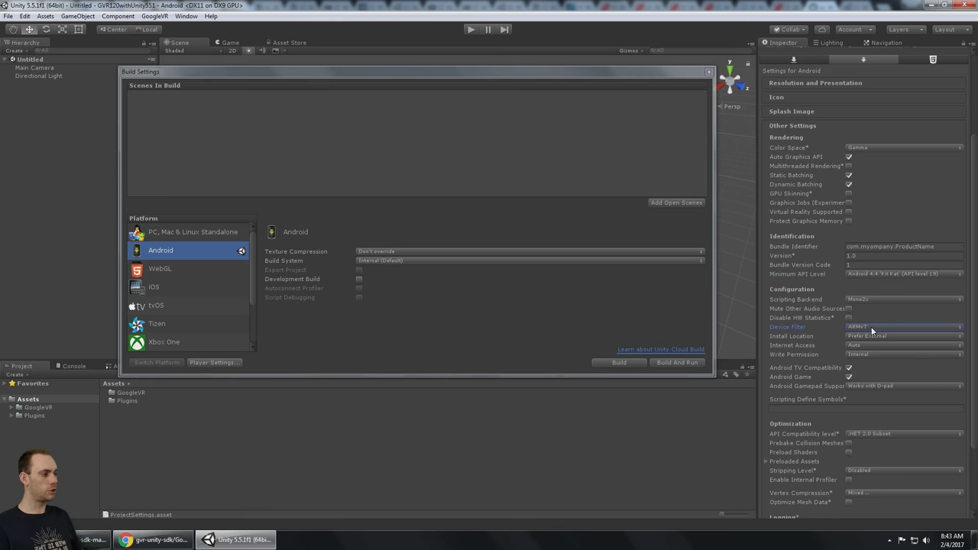
left_click(848, 368)
scroll(935, 338, "up", 4)
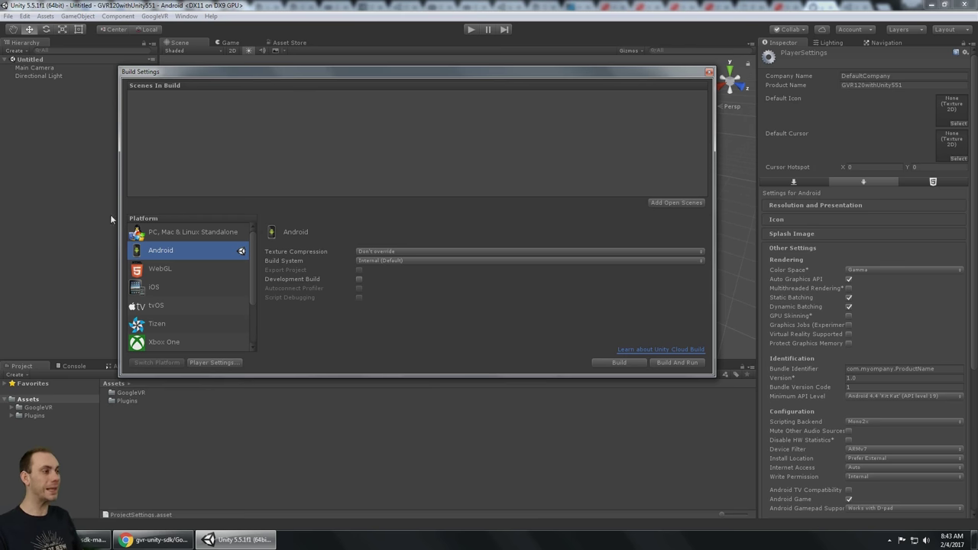
left_click(709, 73)
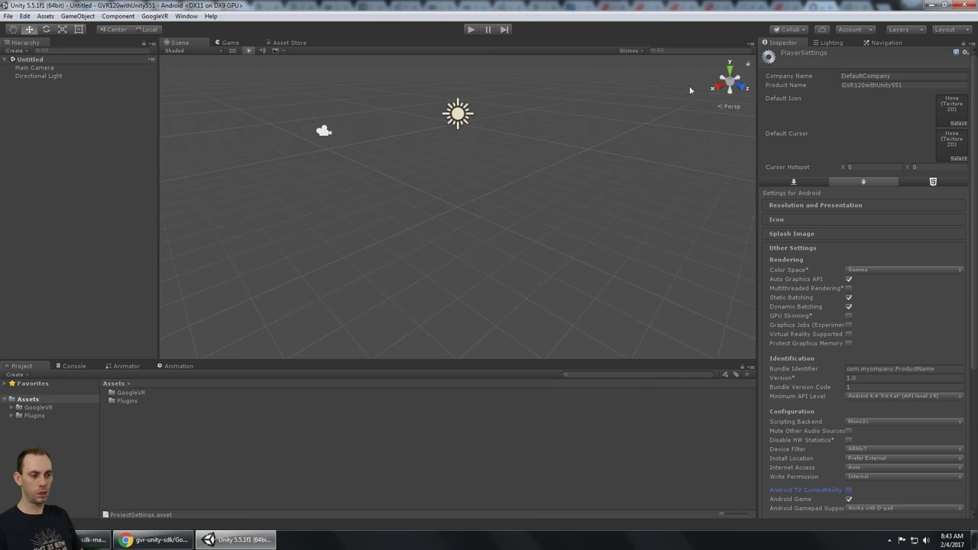
Drag the GvrViewerMain prefab from GoogleVR/Prefabs into the Hierarchy.
left_click(48, 410)
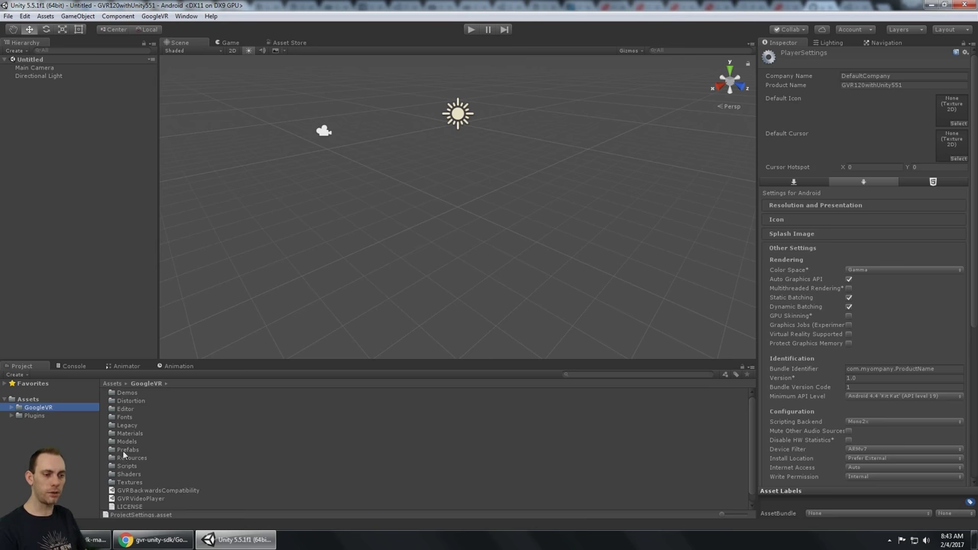
left_click(11, 408)
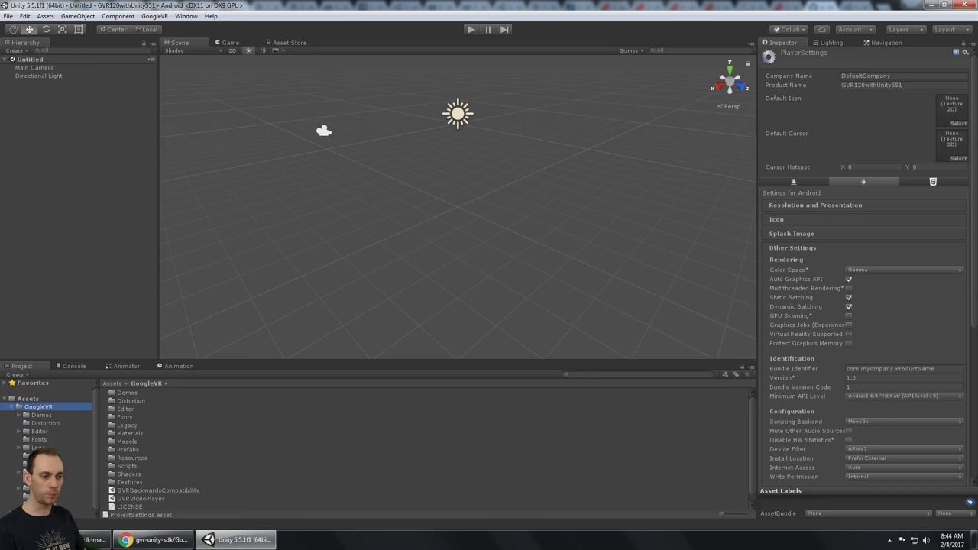
double_click(127, 449)
left_click_drag(148, 424, 85, 210)
left_click_drag(66, 113, 64, 111)
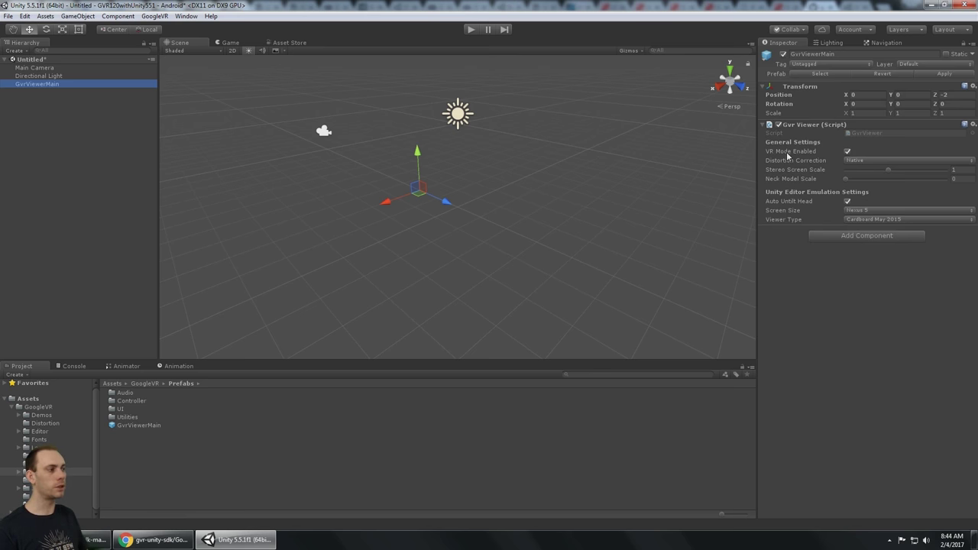
Select the Main Camera and run the scene in Play mode.
left_click(42, 76)
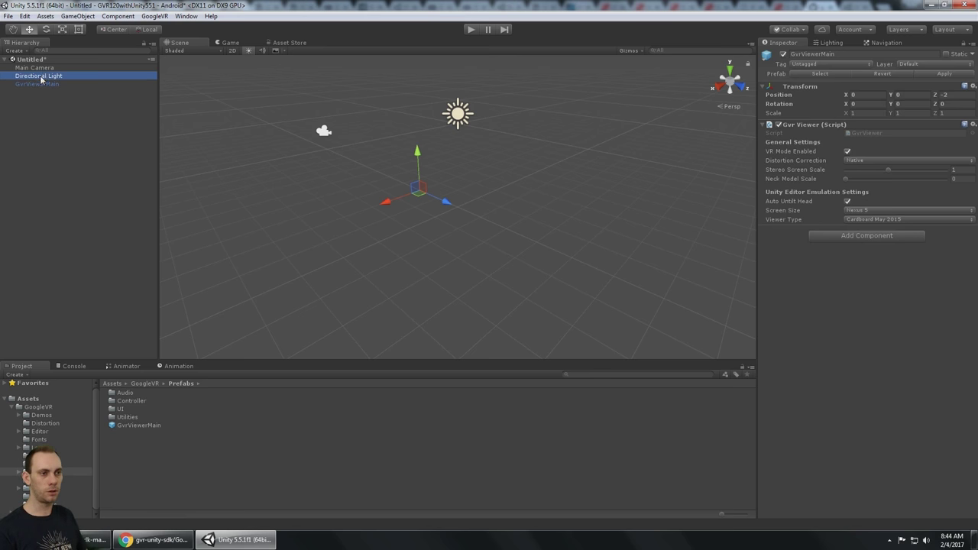
left_click(44, 68)
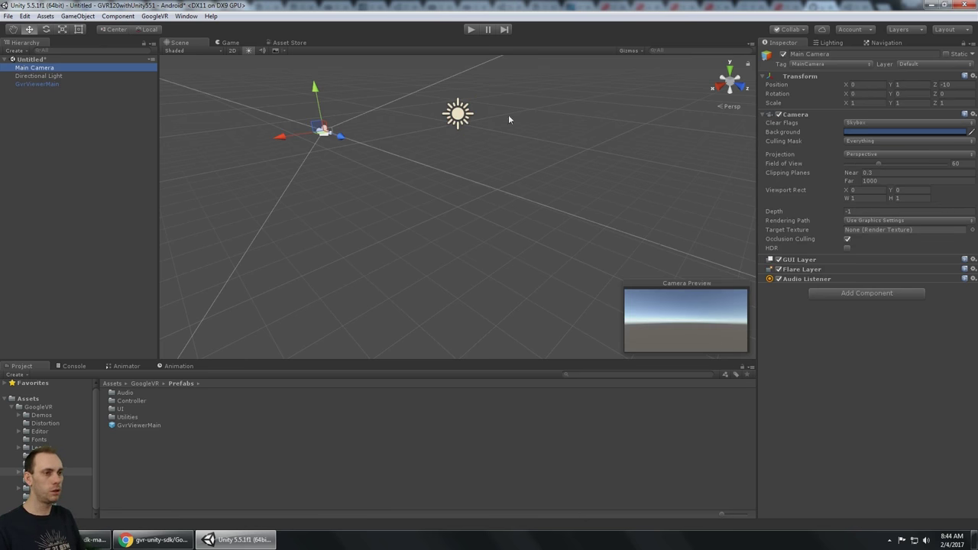
left_click(472, 29)
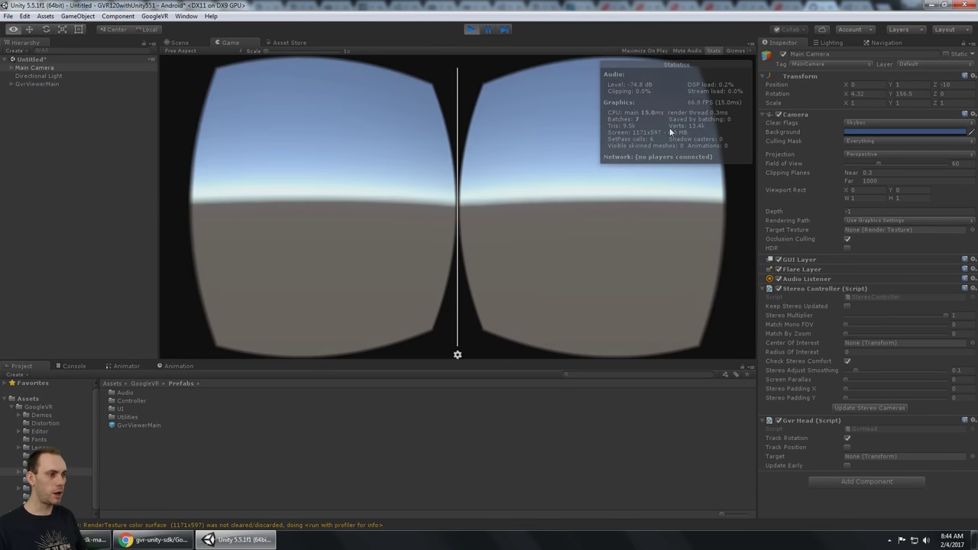
Look around the simulated VR view with Alt and Ctrl, then stop Play mode.
key("alt")
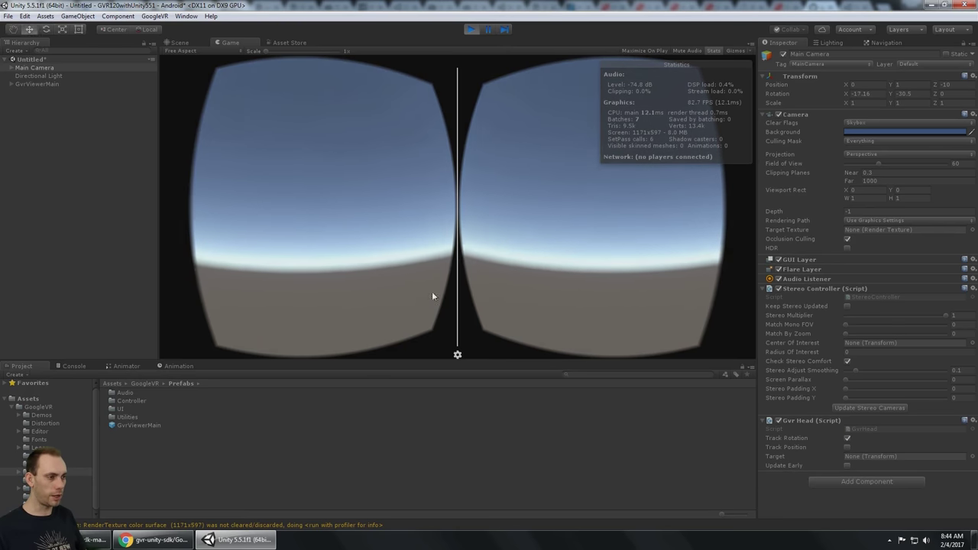
key("ctrl")
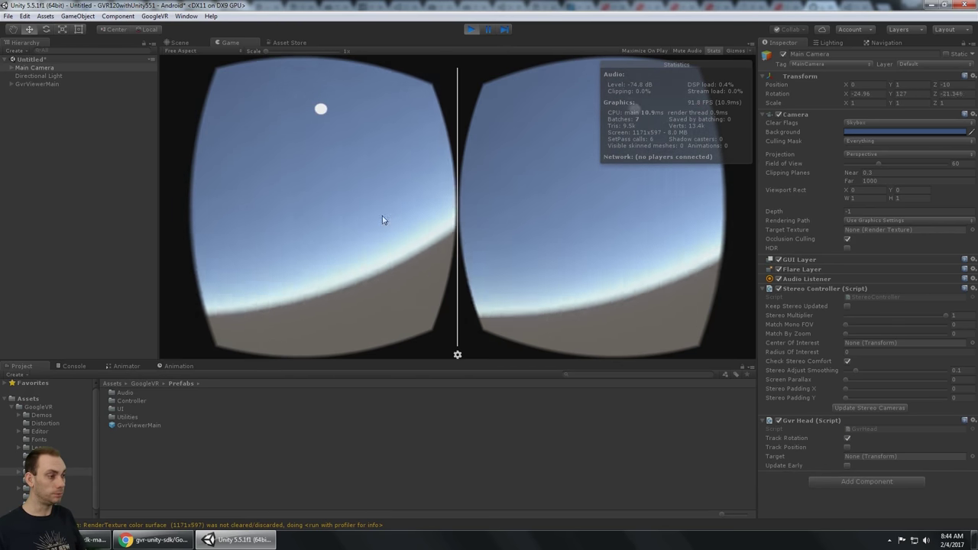
key("alt")
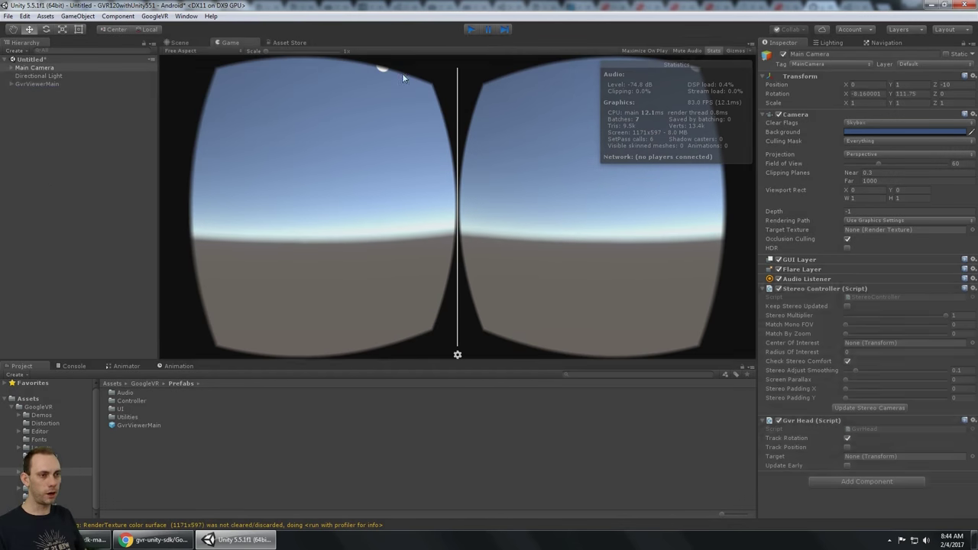
key("ctrl+p")
Add a 3D Plane to the scene and check the Main Camera's preview.
right_click(49, 136)
mouse_move(100, 232)
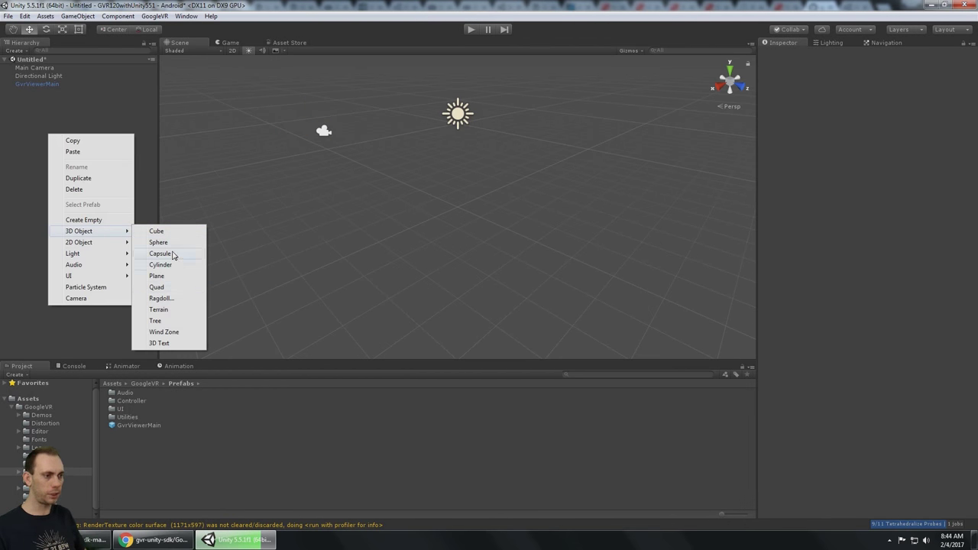
left_click(157, 276)
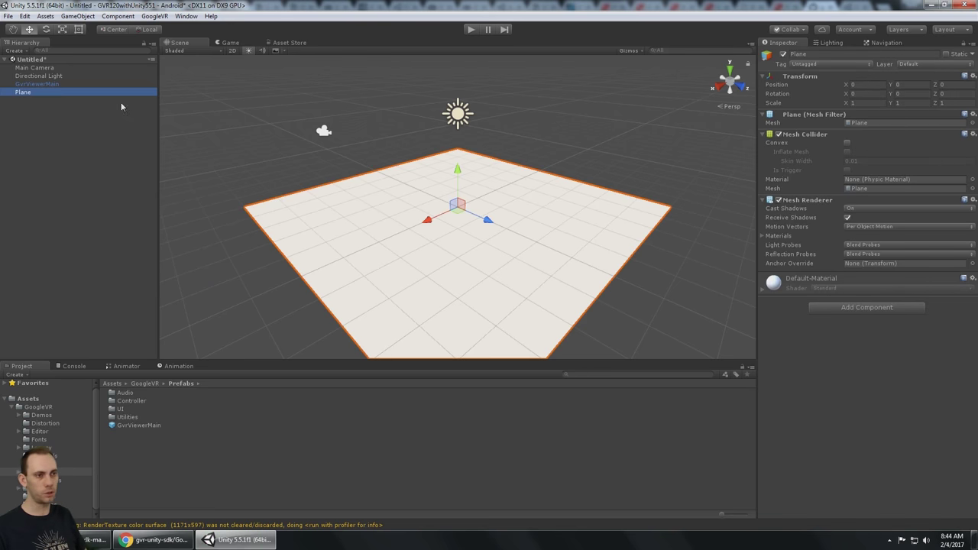
left_click(63, 68)
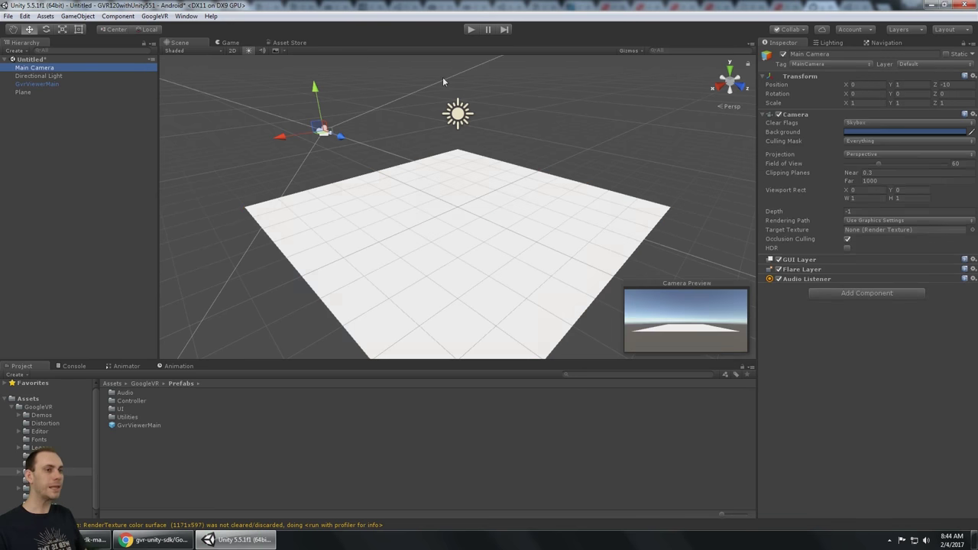
left_click(28, 127)
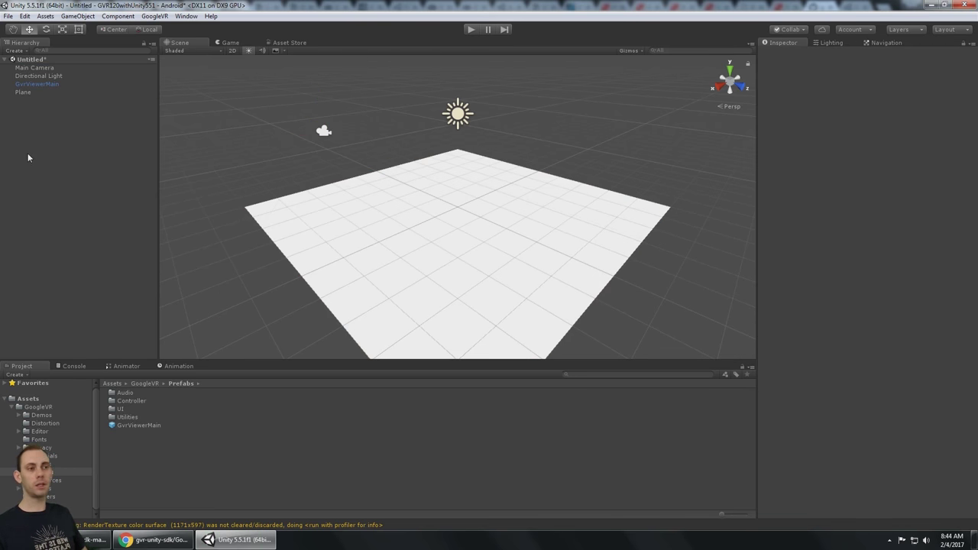
left_click(32, 69)
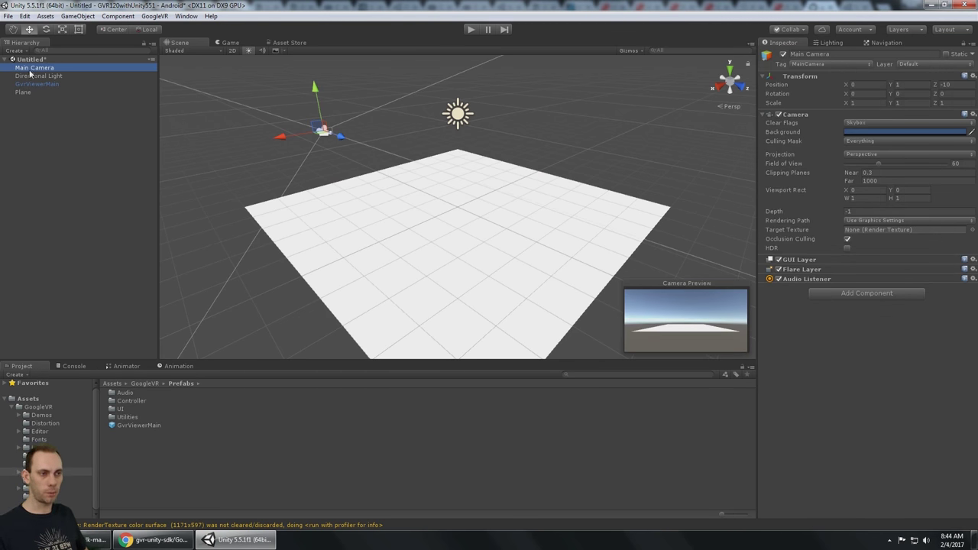
left_click(29, 115)
right_click(28, 125)
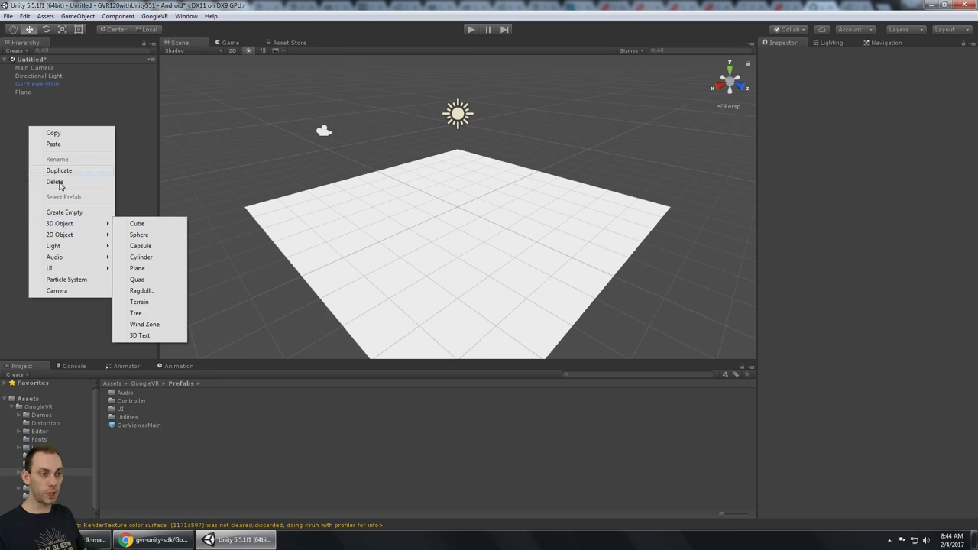
Create an empty GameObject and name it Player.
left_click(66, 213)
left_click(50, 101)
left_click(34, 100)
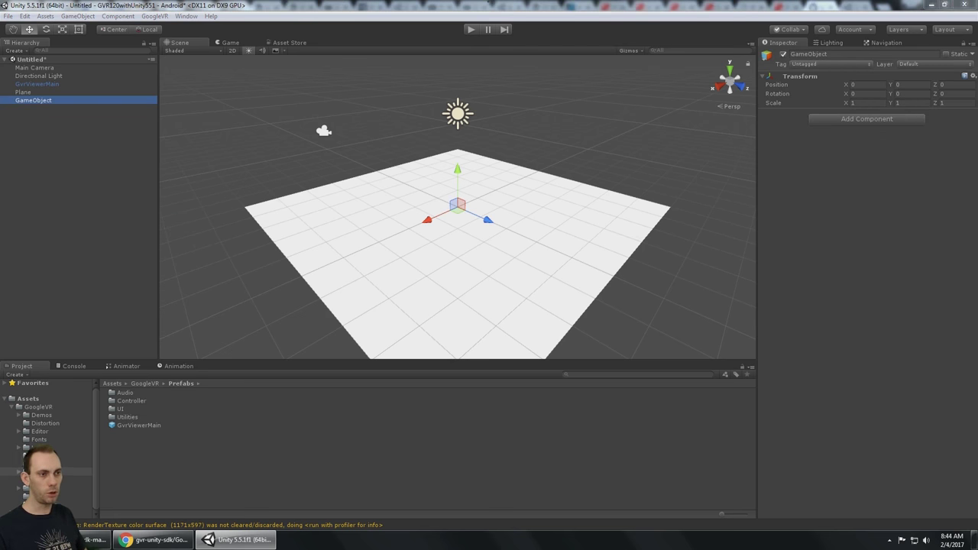
left_click(64, 99)
type("VRMain")
key("ctrl+a")
type("Player")
key("Return")
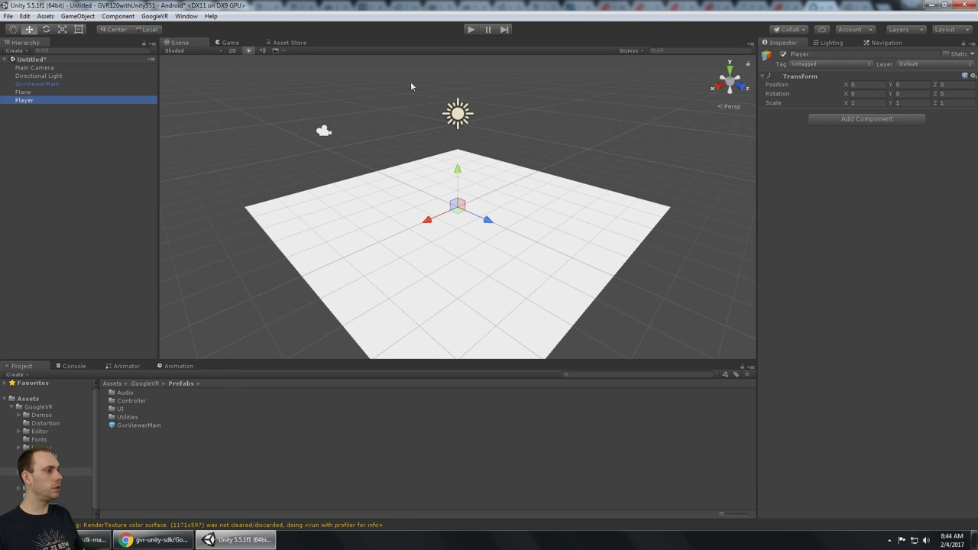
Tag the object Player and make the Main Camera its child.
left_click(807, 65)
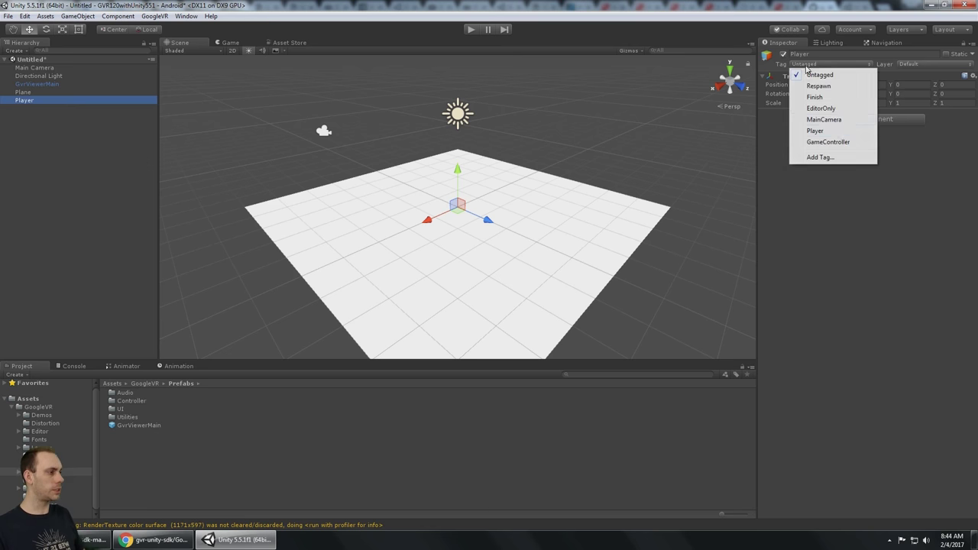
left_click(839, 132)
left_click(31, 116)
left_click_drag(34, 69, 33, 101)
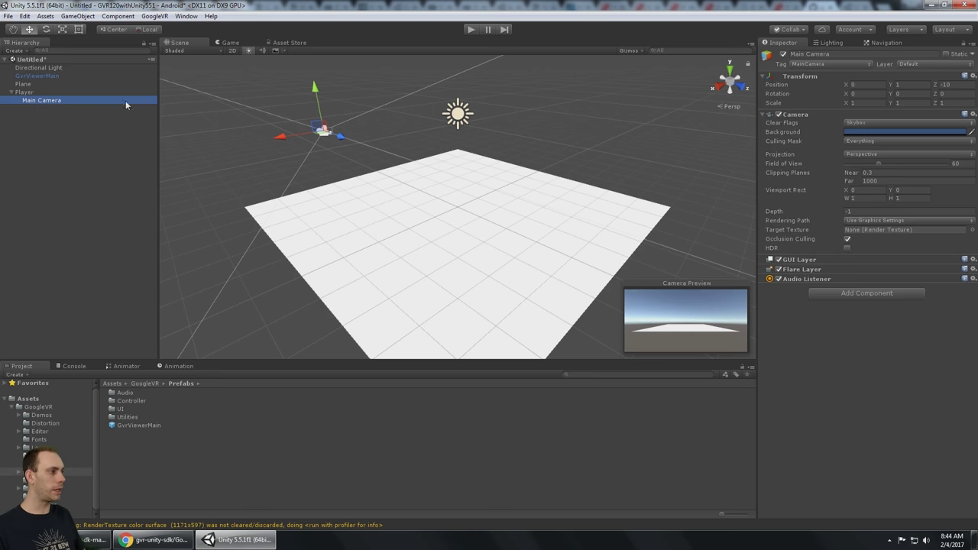
Confirm the nested Main Camera keeps its MainCamera tag.
left_click(41, 102)
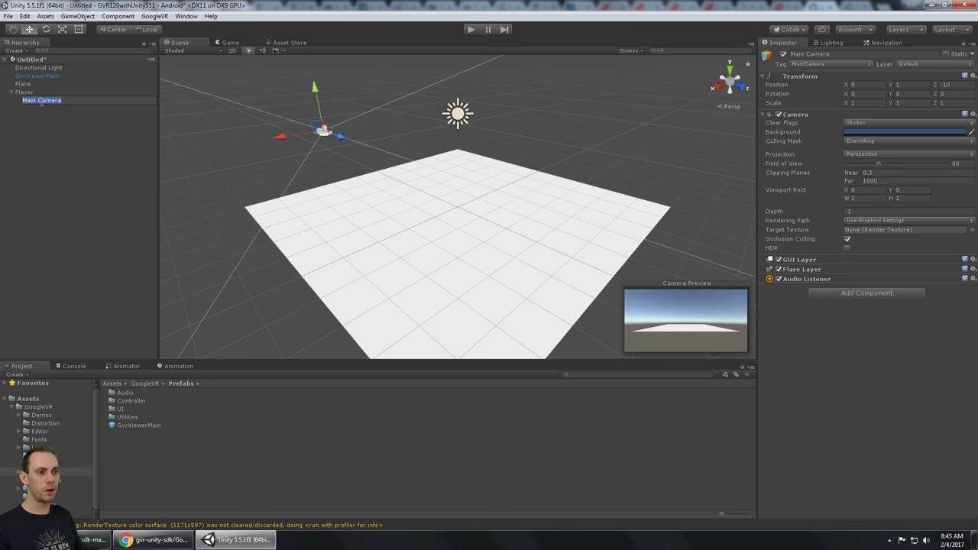
left_click(87, 115)
left_click(49, 100)
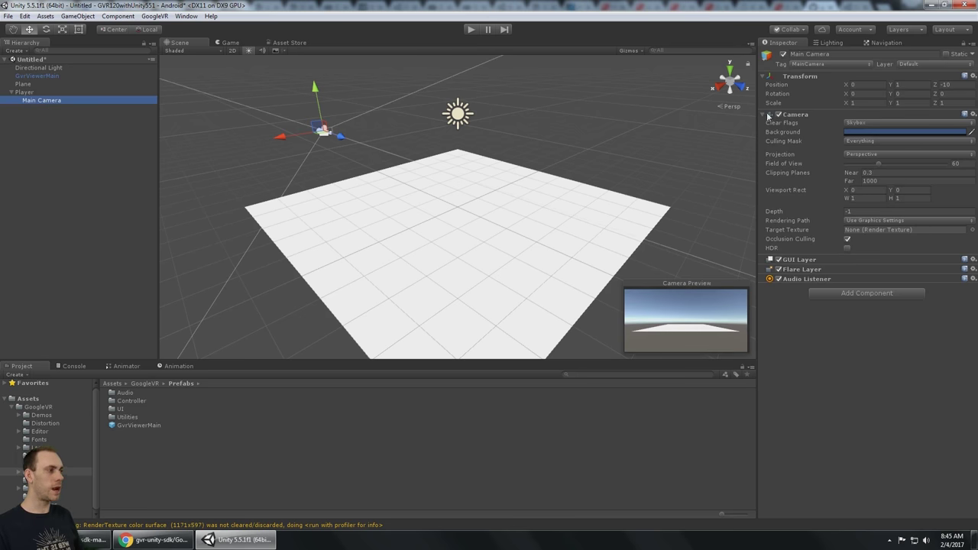
left_click(810, 64)
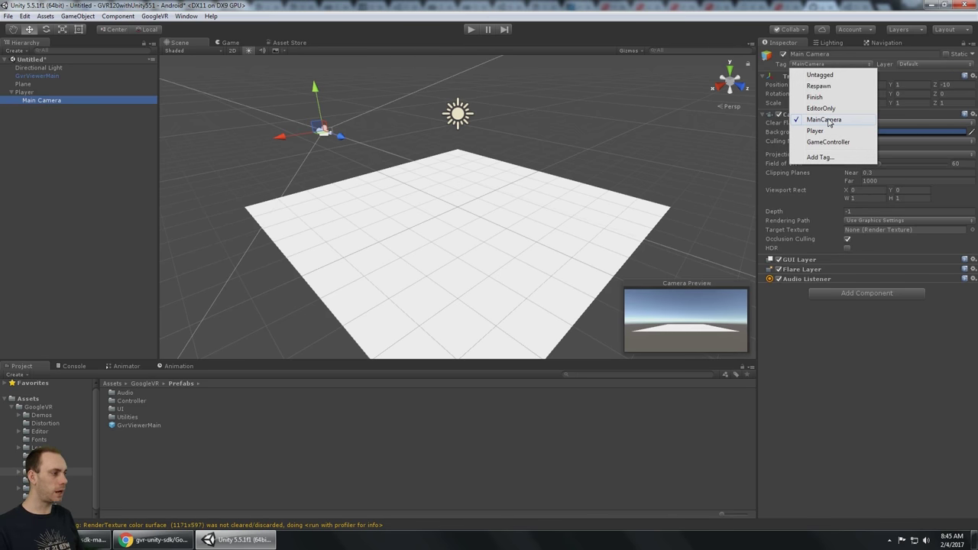
left_click(847, 404)
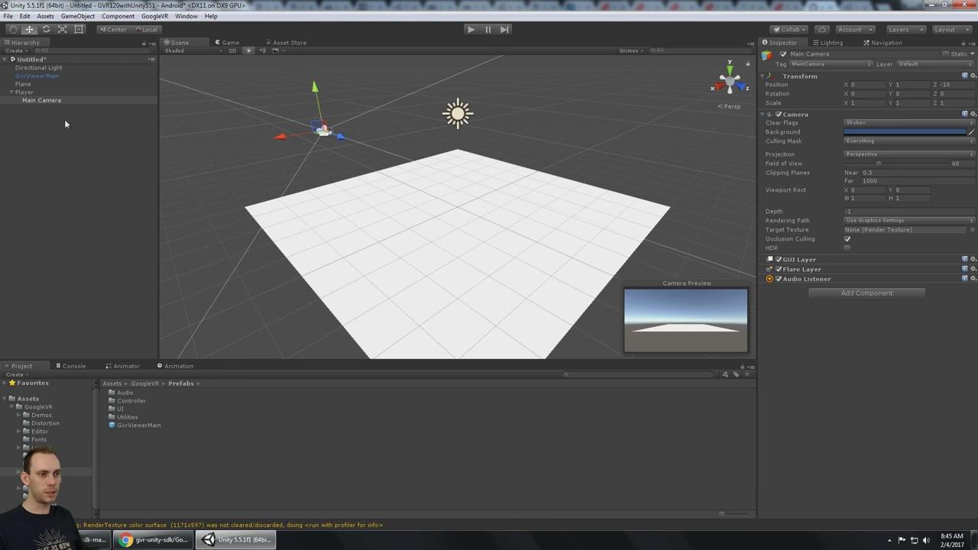
left_click(48, 100)
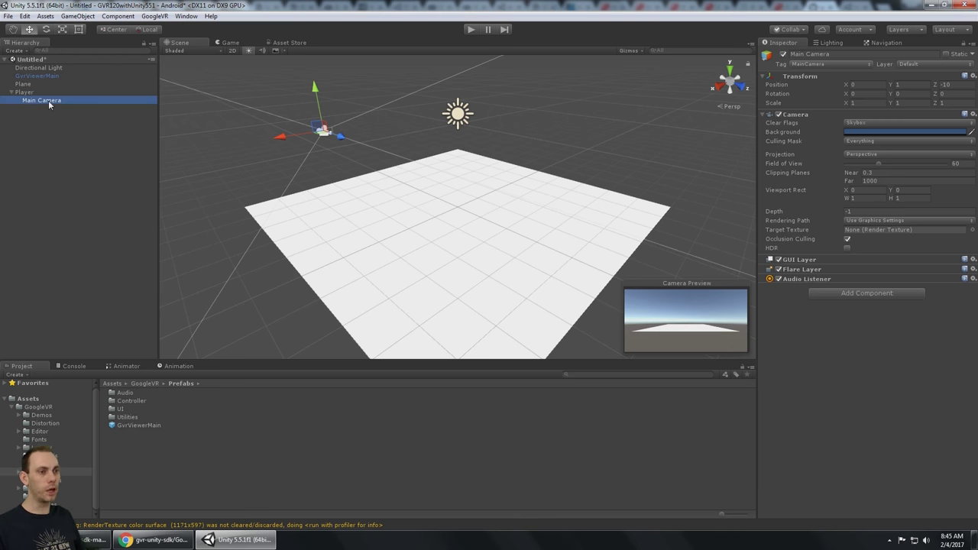
left_click(37, 92)
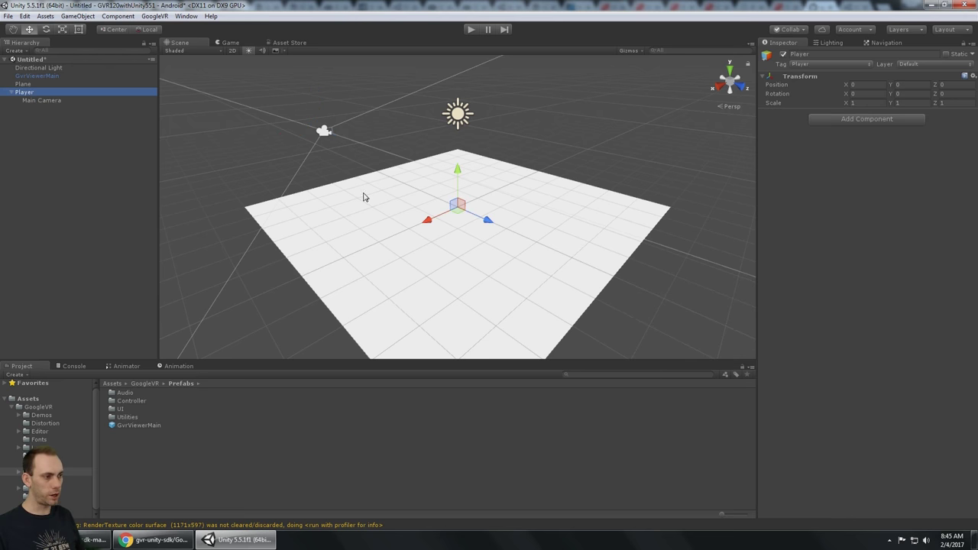
left_click(86, 101)
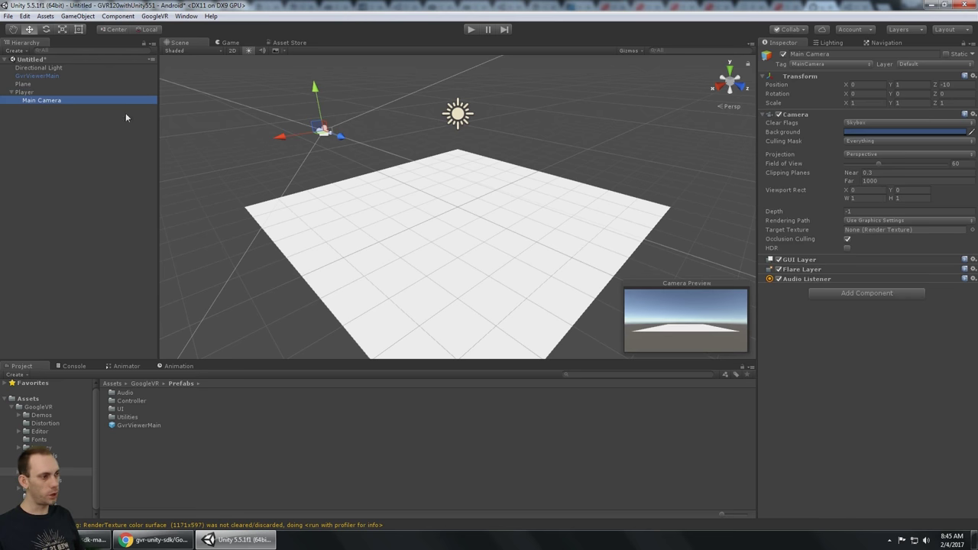
Set the Main Camera's Position Y and Z to 0.
left_click(865, 84)
left_click(914, 85)
type("0")
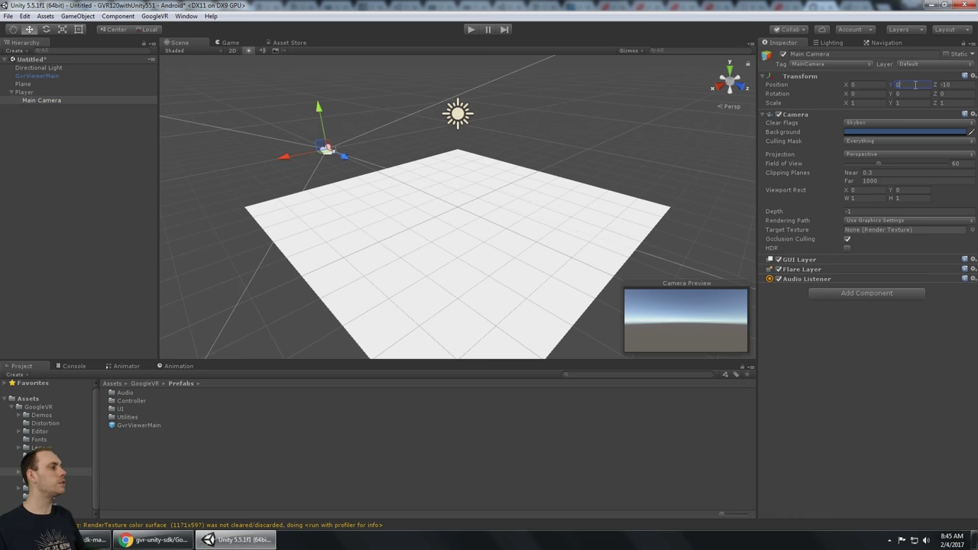
key("Tab")
type("0")
key("Tab")
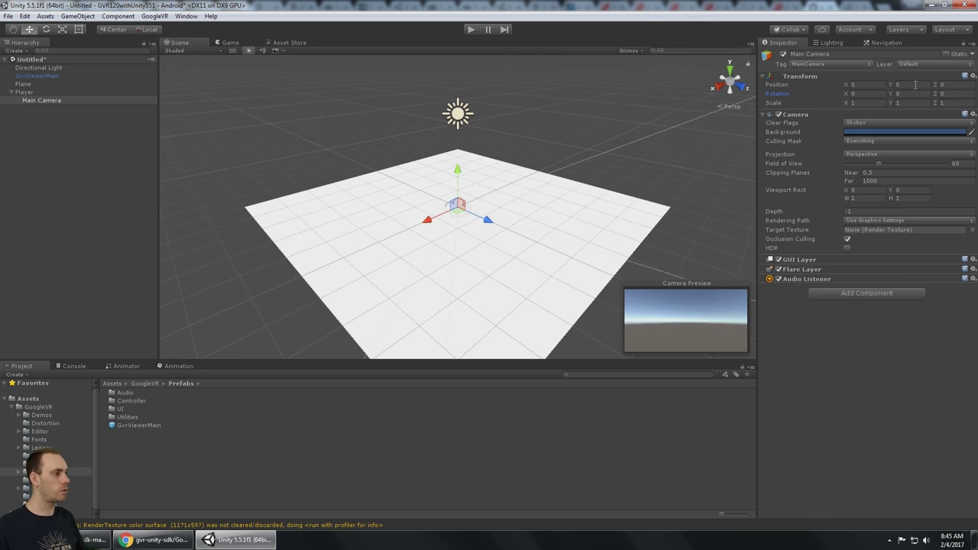
key("Tab")
key("Tab")
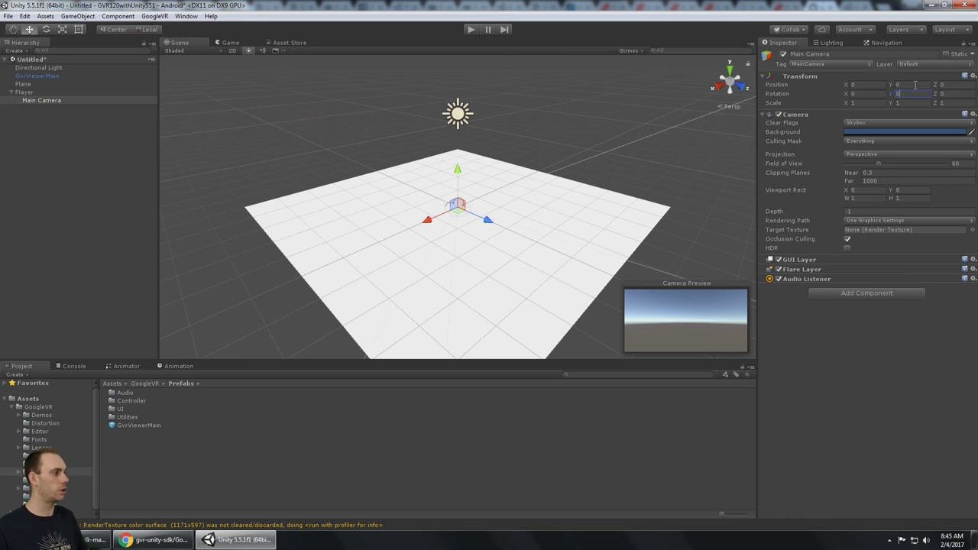
left_click_drag(367, 133, 255, 130, "alt")
Select the Player and set its Position Y to 2.
left_click(46, 100)
left_click(24, 92)
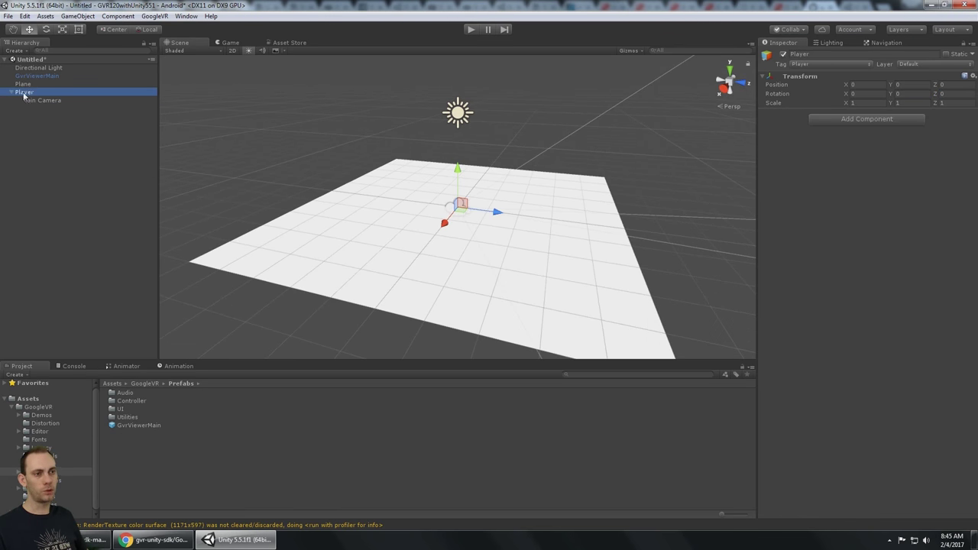
left_click(11, 92)
left_click_drag(434, 181, 457, 172, "alt")
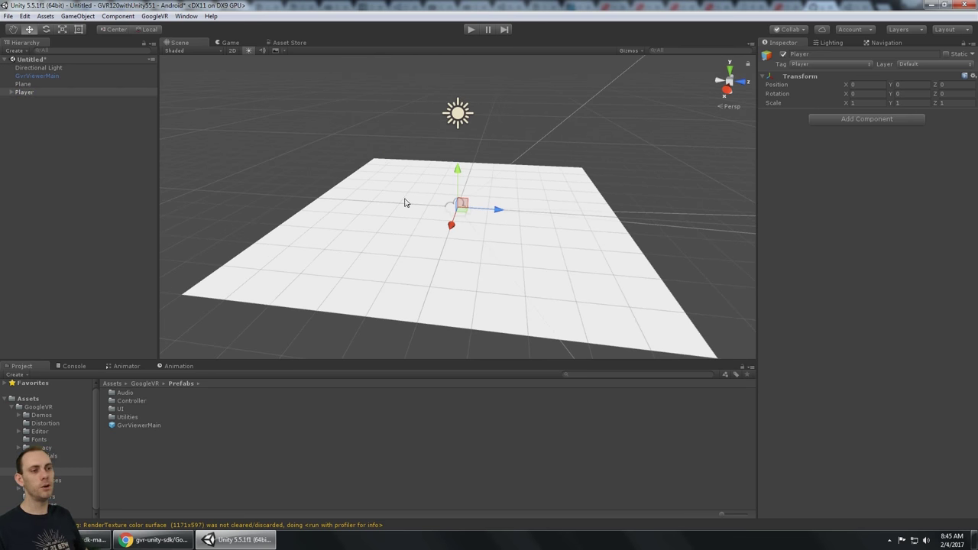
left_click(55, 92)
left_click(13, 92)
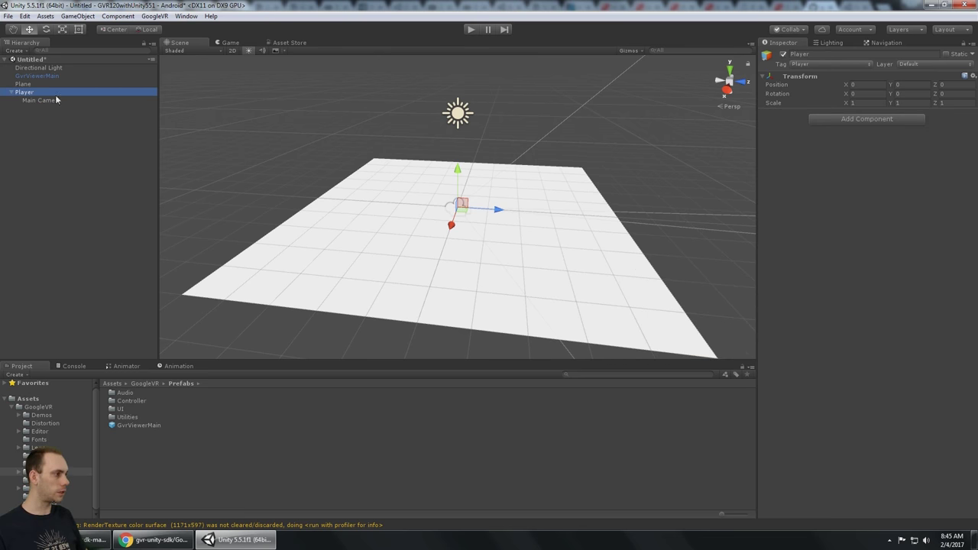
left_click(905, 85)
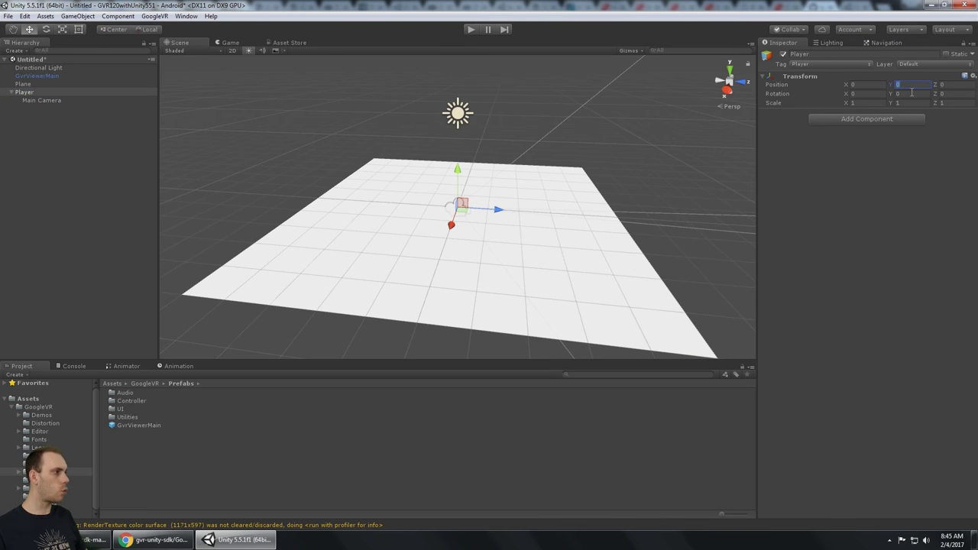
type("2")
left_click_drag(738, 137, 564, 244, "alt")
Preview the scene in Play mode, tilting and looking around the simulated head.
left_click(471, 29)
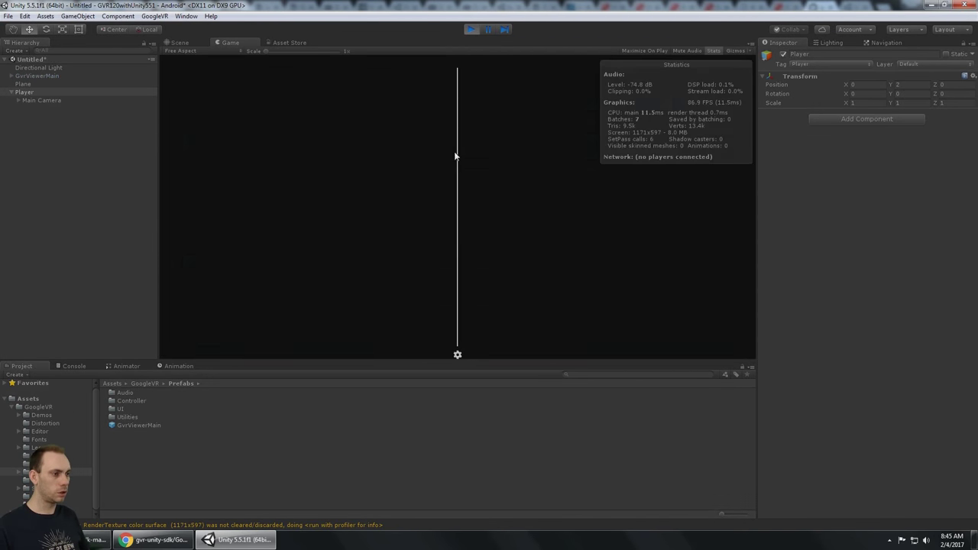
key("ctrl")
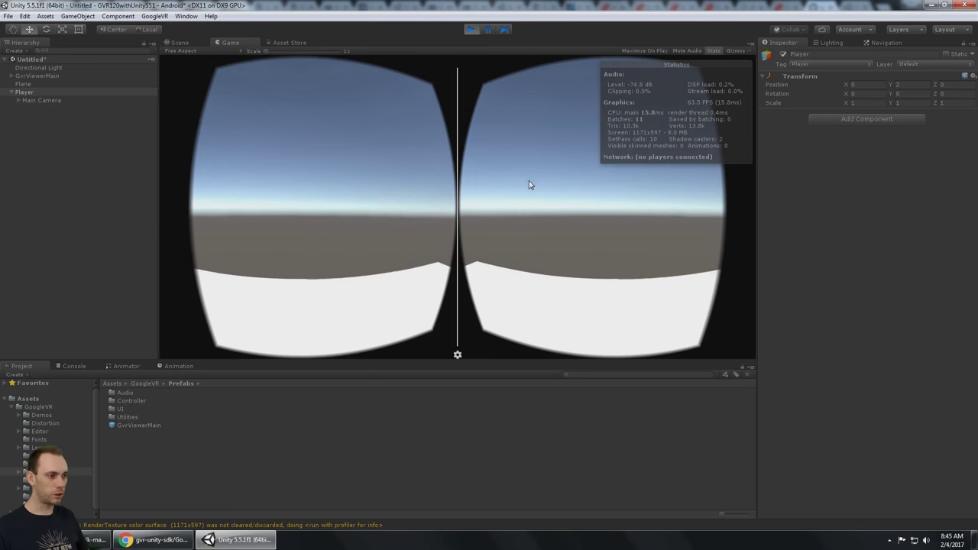
key("alt")
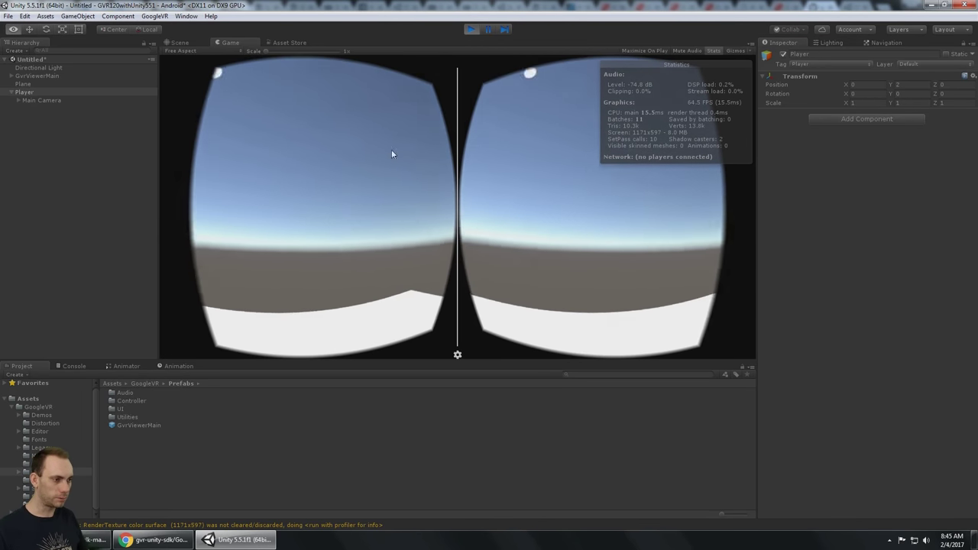
left_click(470, 29)
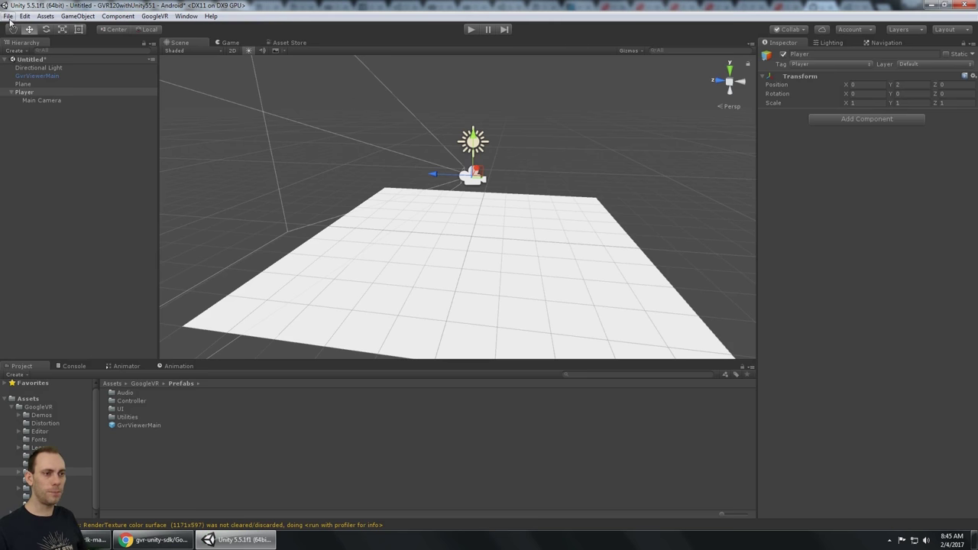
Save the scene as SceneTest and add it to Scenes In Build.
left_click(10, 16)
left_click(37, 127)
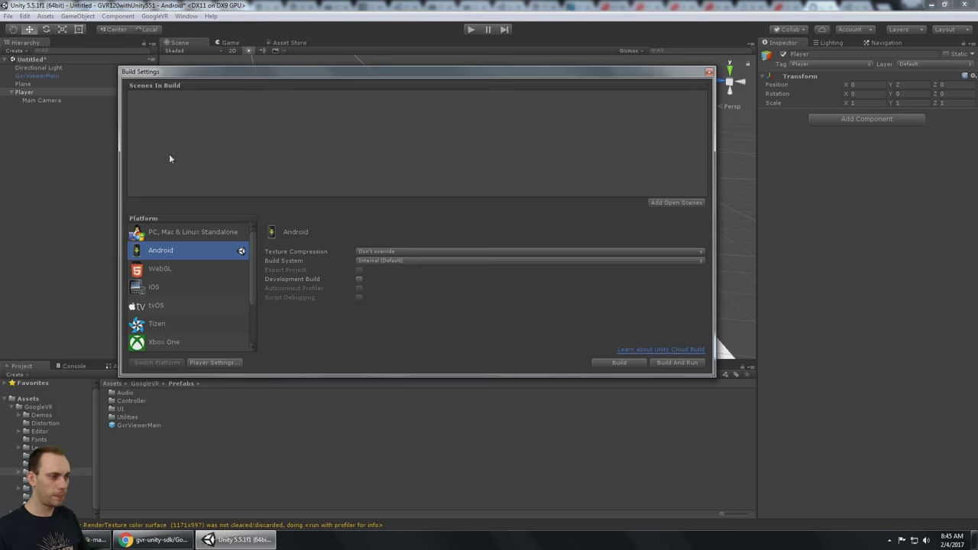
left_click(670, 203)
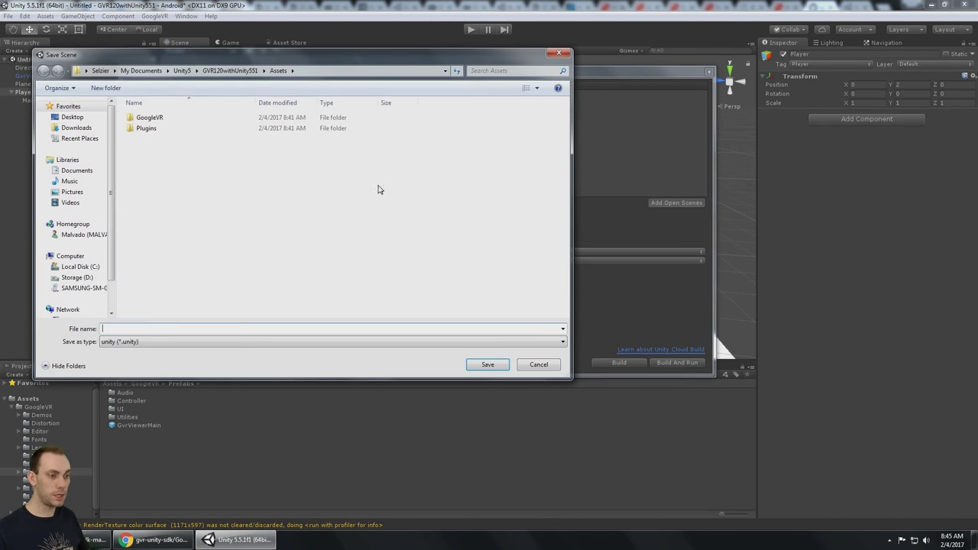
type("SceneTest")
key("Return")
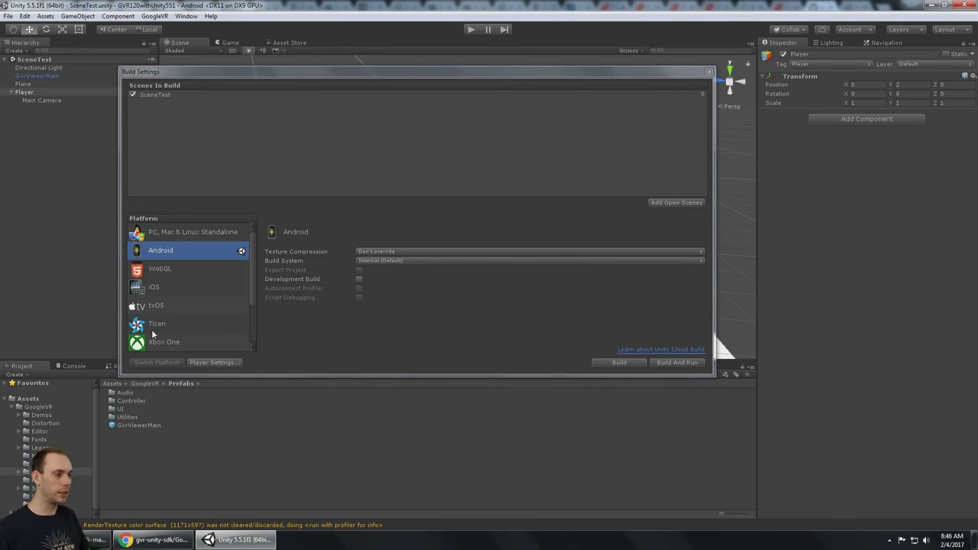
Build and run for Android, then place the GvrFPSCanvas prefab under the Main Camera.
left_click(677, 364)
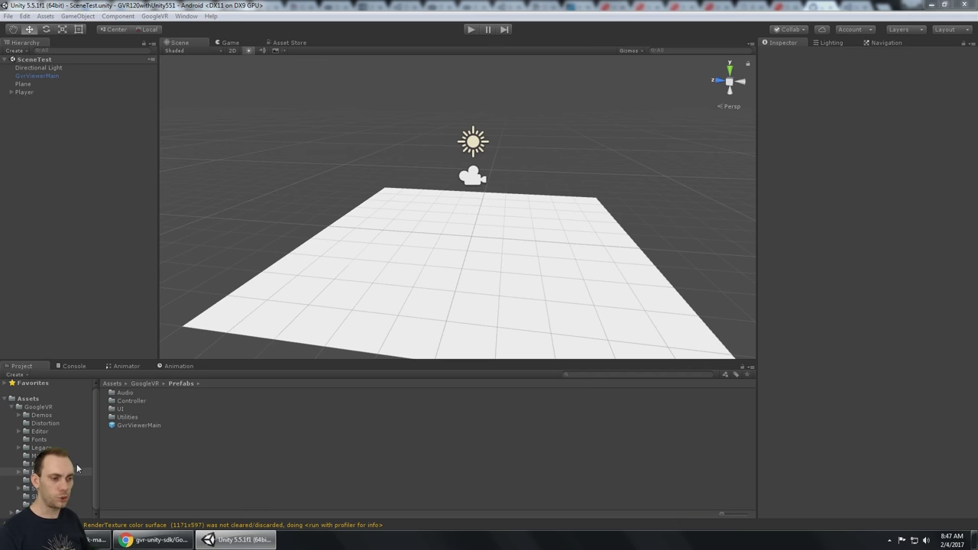
left_click(122, 409)
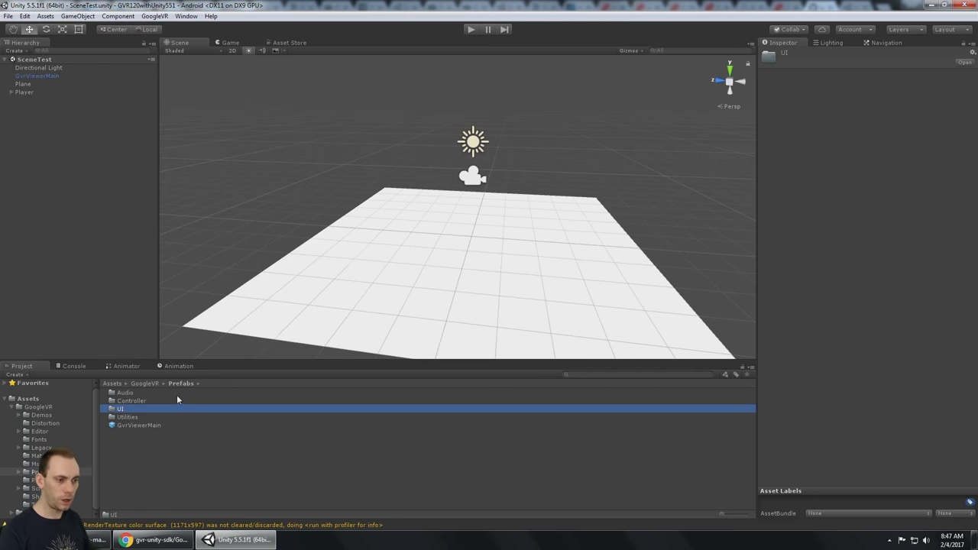
double_click(135, 417)
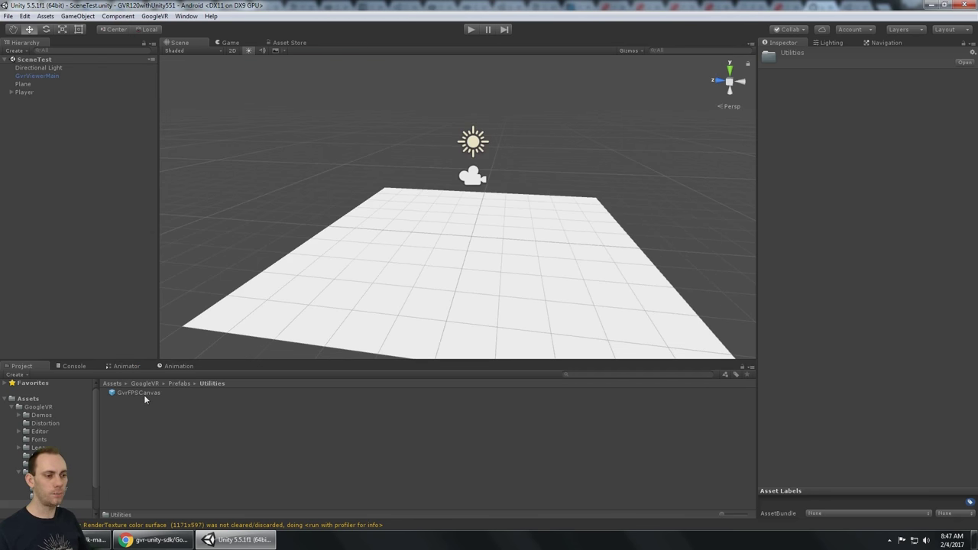
left_click_drag(130, 316, 42, 102)
Check the frame-rate canvas in Play mode, comparing the Scene and Game views.
left_click_drag(693, 157, 491, 43, "alt")
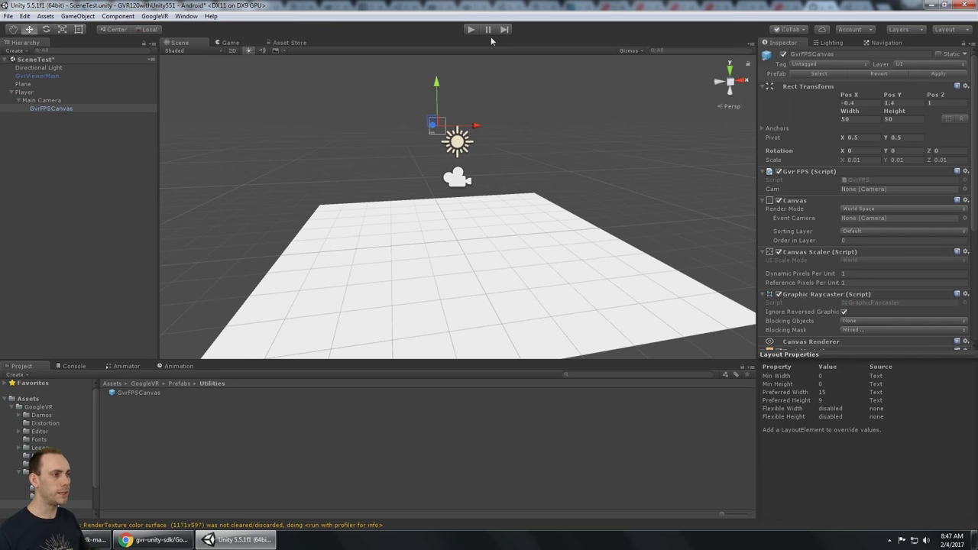
left_click(471, 29)
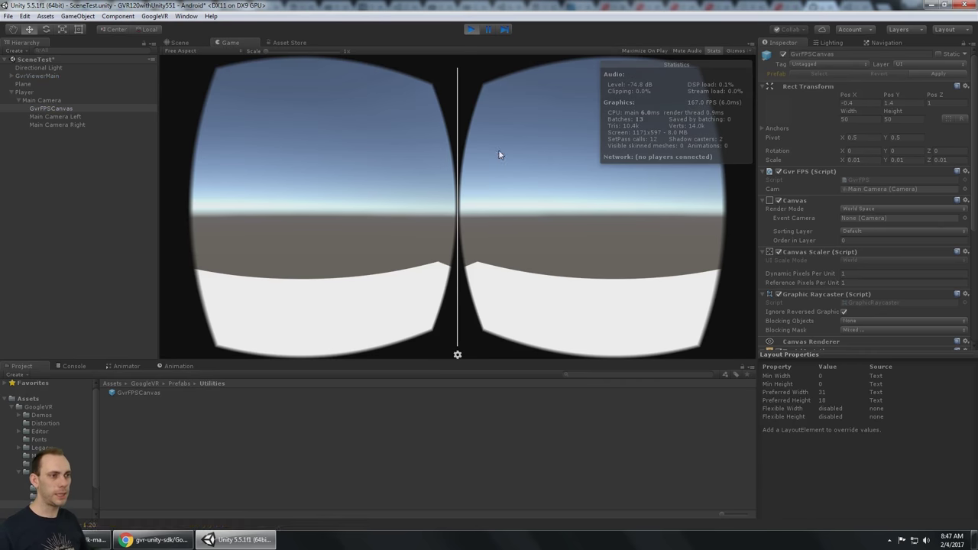
left_click(179, 42)
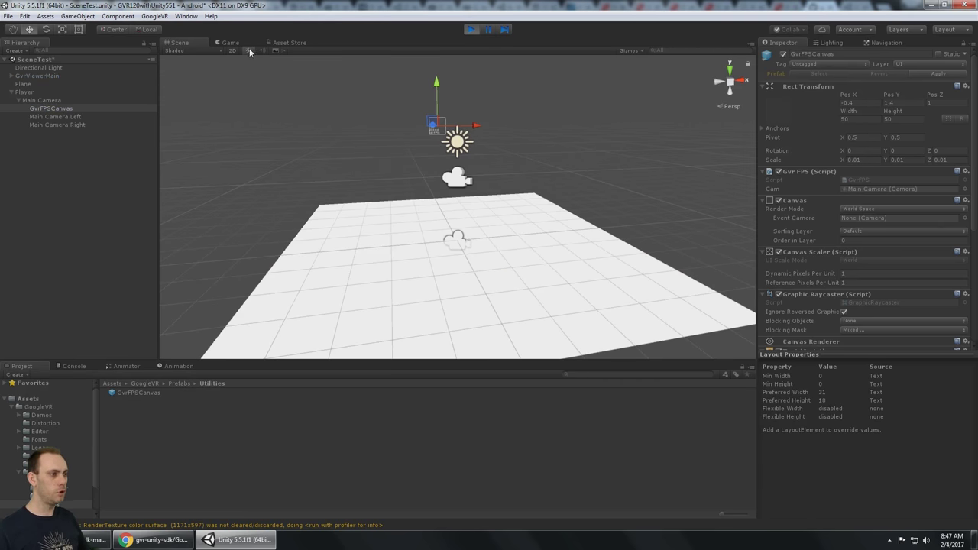
left_click_drag(577, 136, 582, 135, "alt")
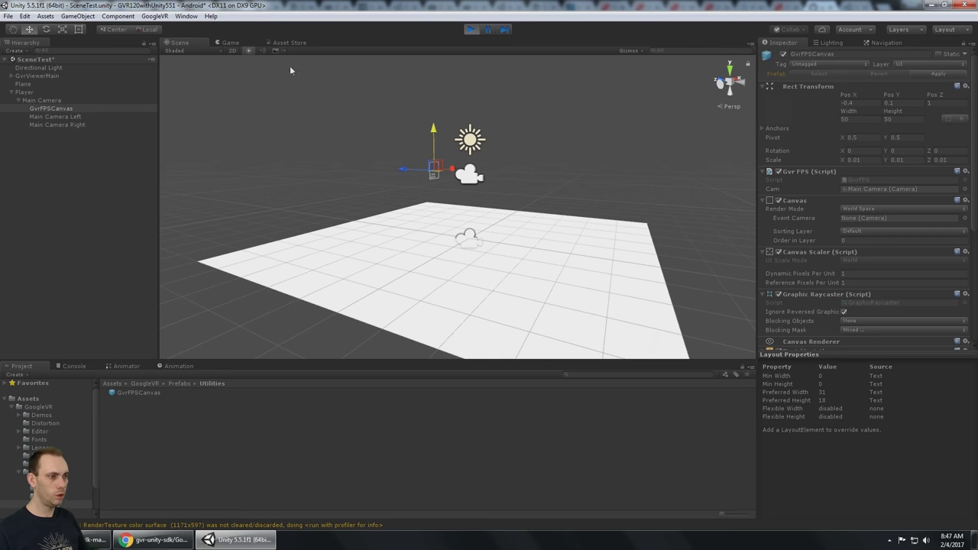
left_click(229, 43)
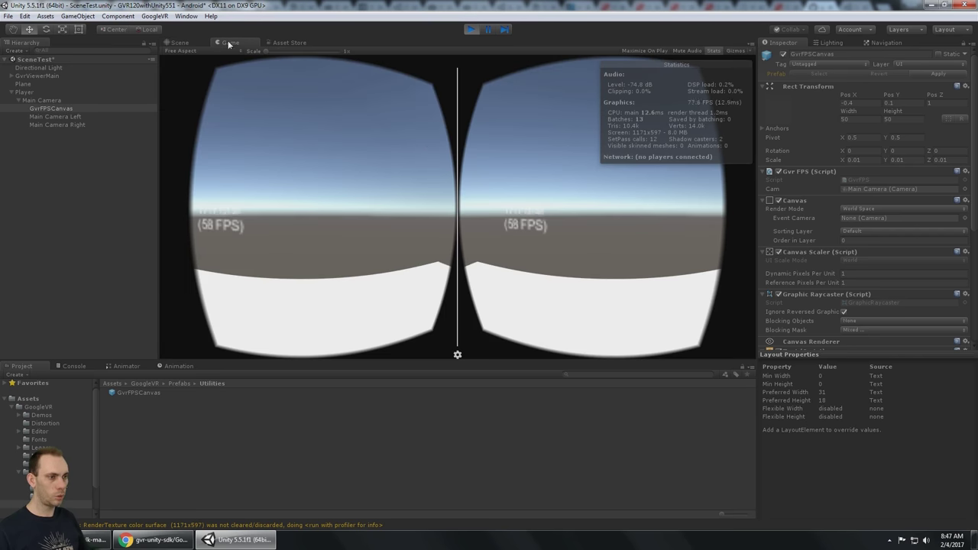
left_click(179, 42)
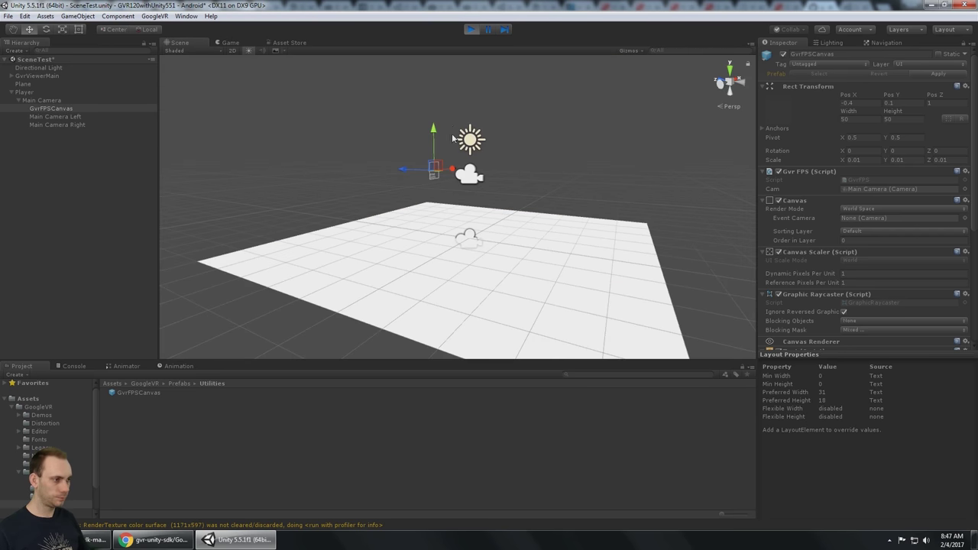
left_click(231, 49)
left_click(229, 43)
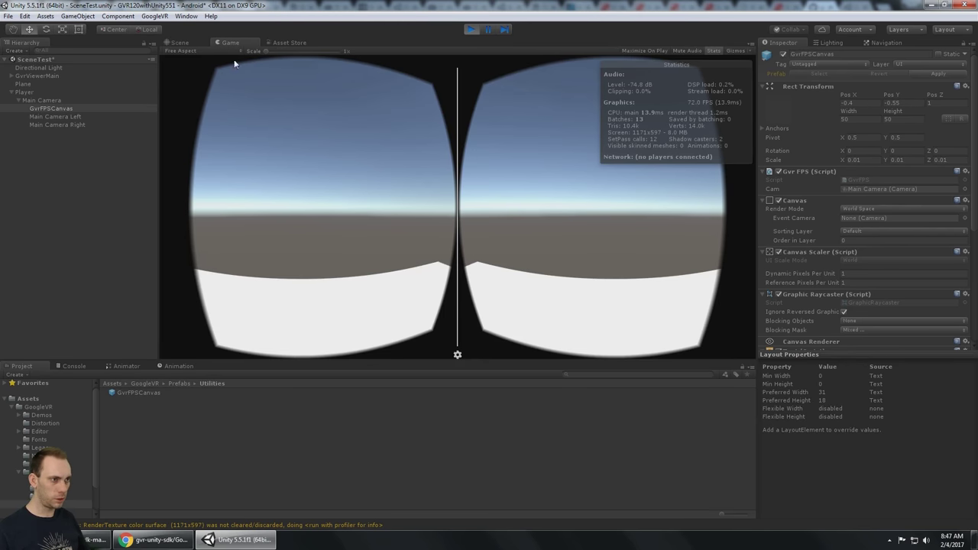
left_click(179, 43)
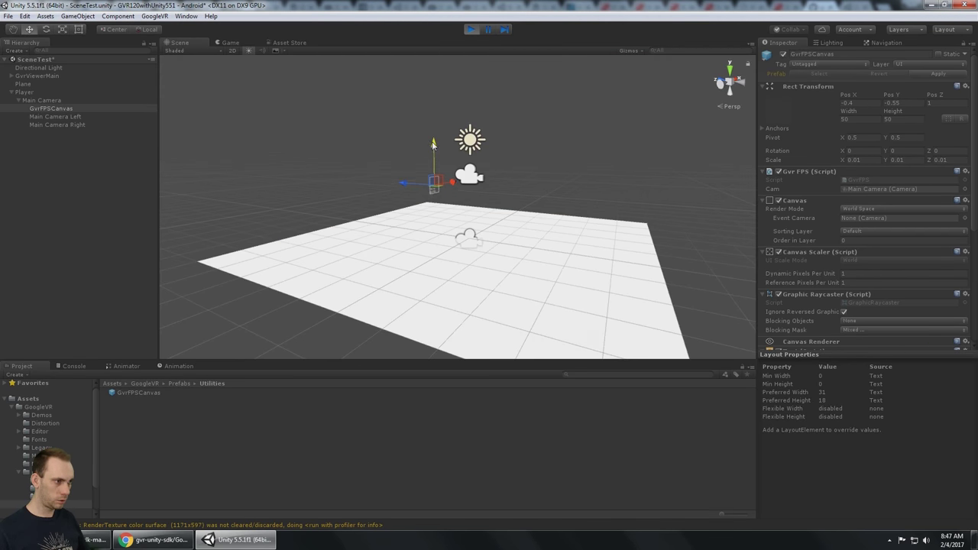
left_click(229, 43)
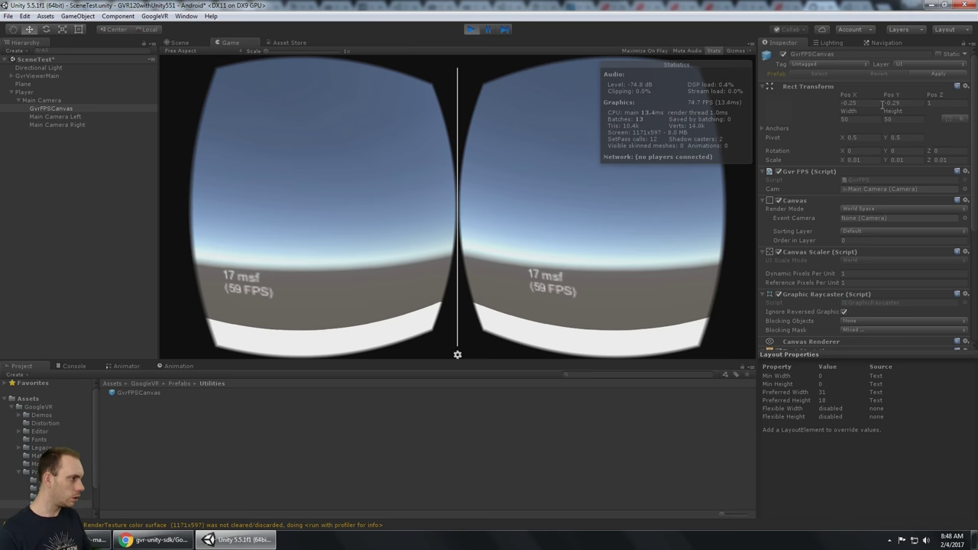
Keep the canvas position -0.25, -0.29, 1 by copying its Rect Transform in Play mode and pasting afterwards.
left_click(966, 86)
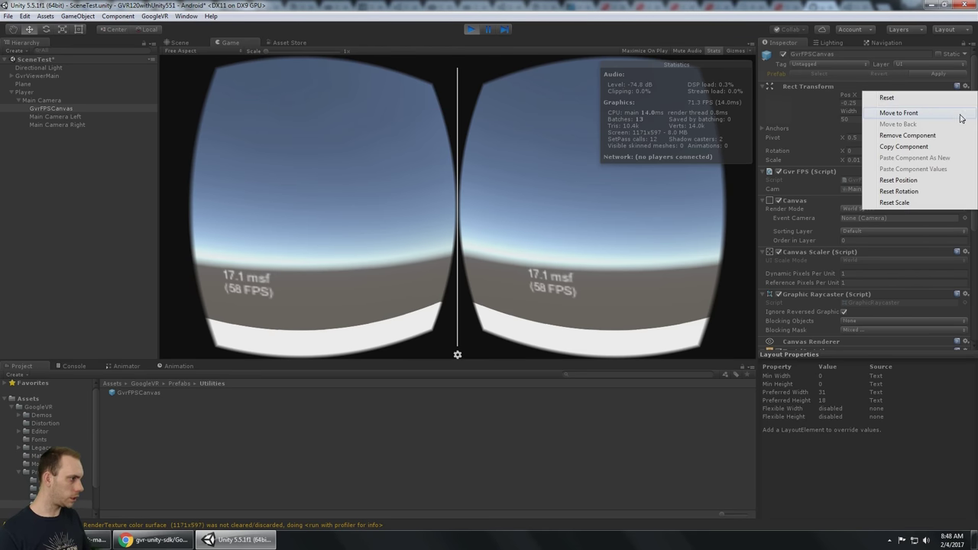
left_click(925, 145)
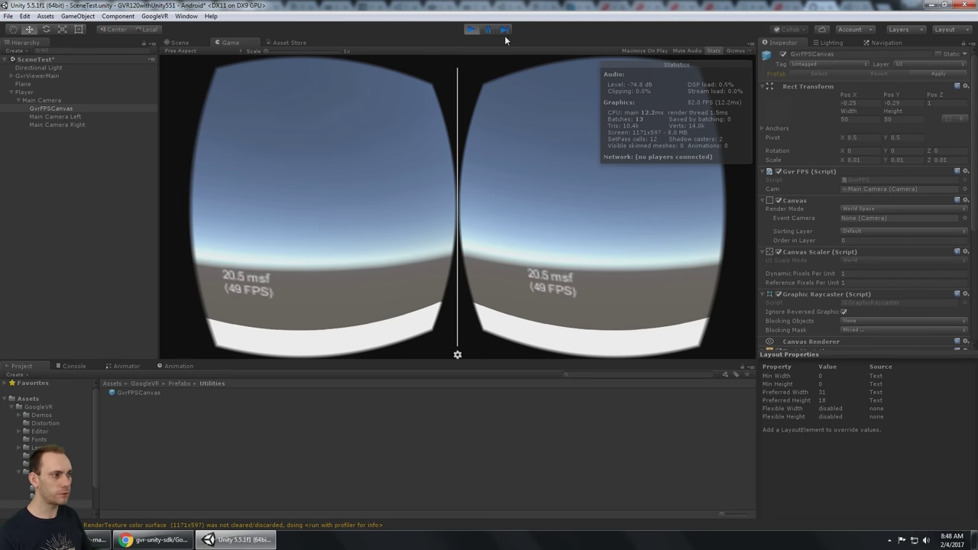
left_click(472, 30)
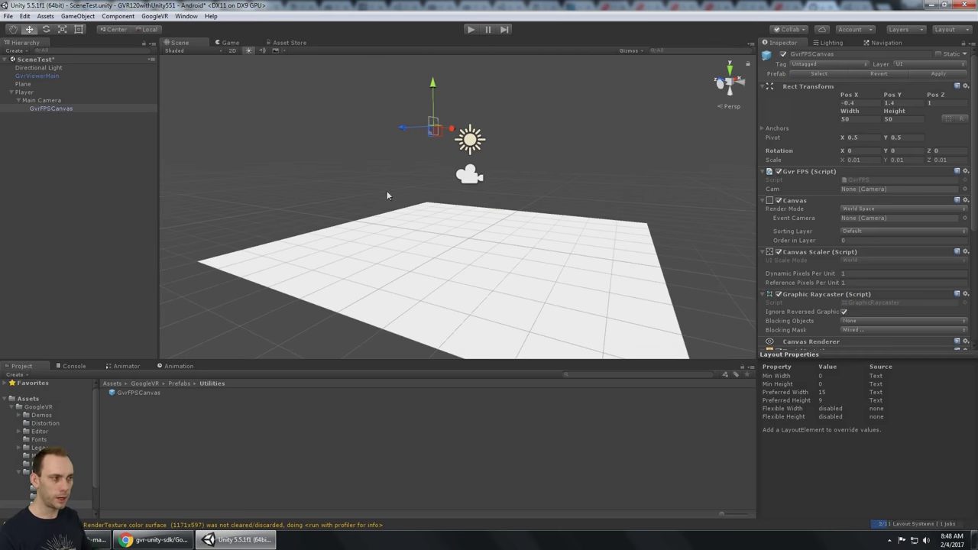
left_click(967, 88)
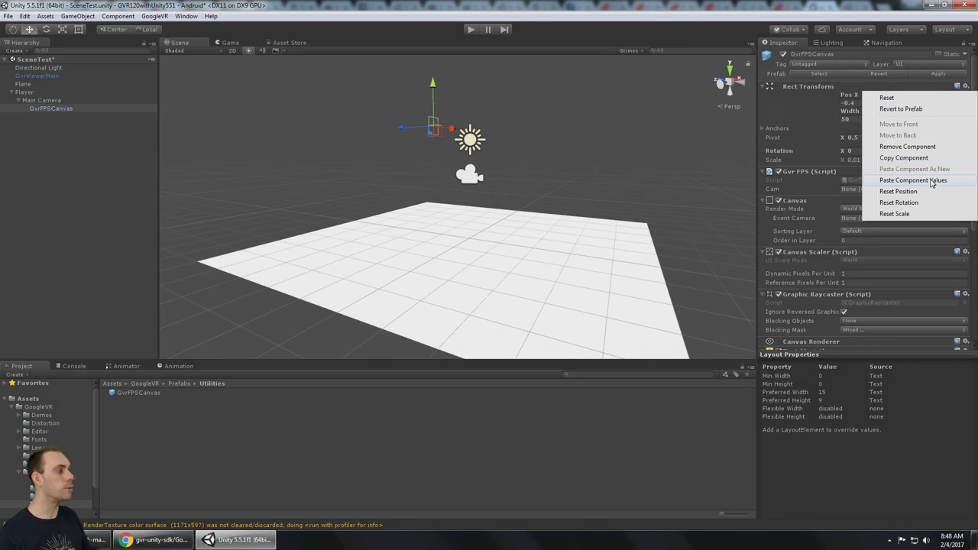
left_click(932, 181)
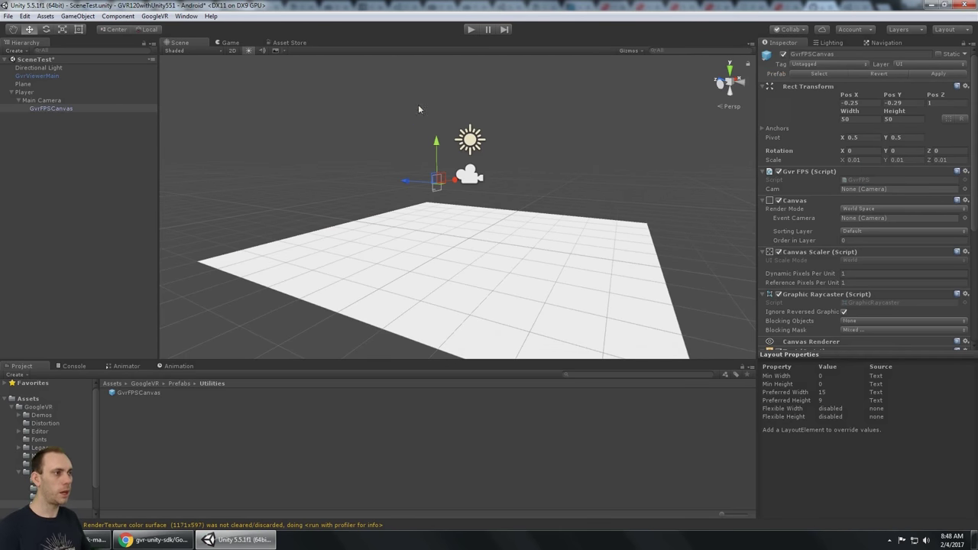
left_click(470, 30)
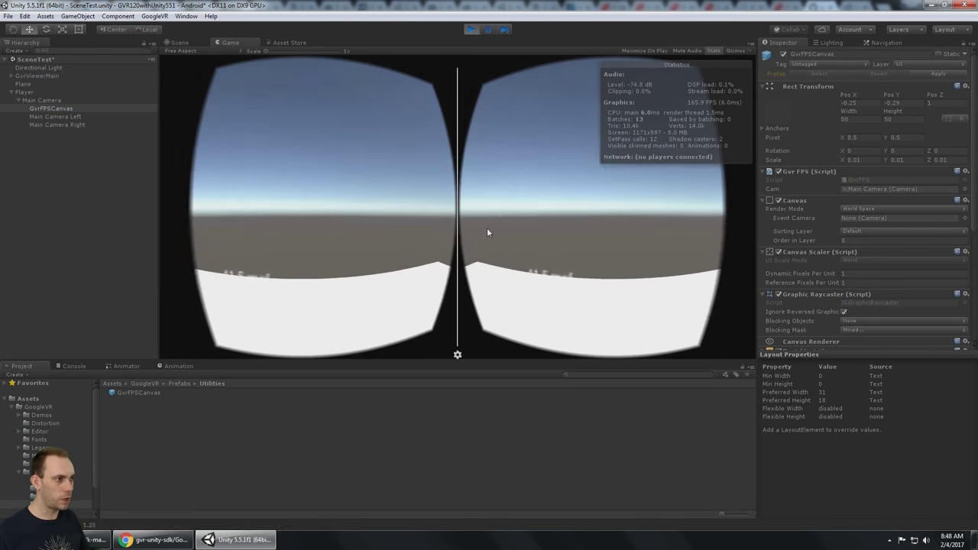
left_click(467, 29)
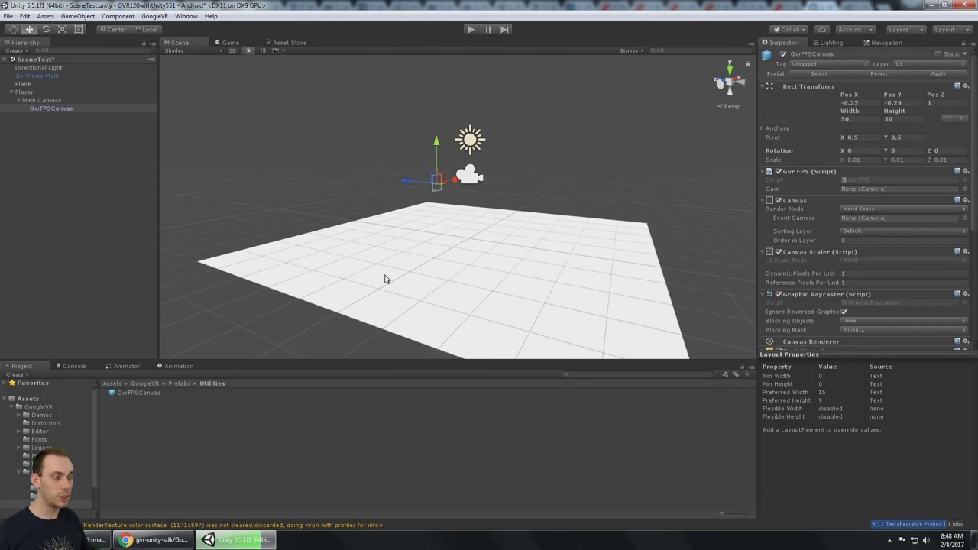
left_click(387, 278)
left_click(74, 137)
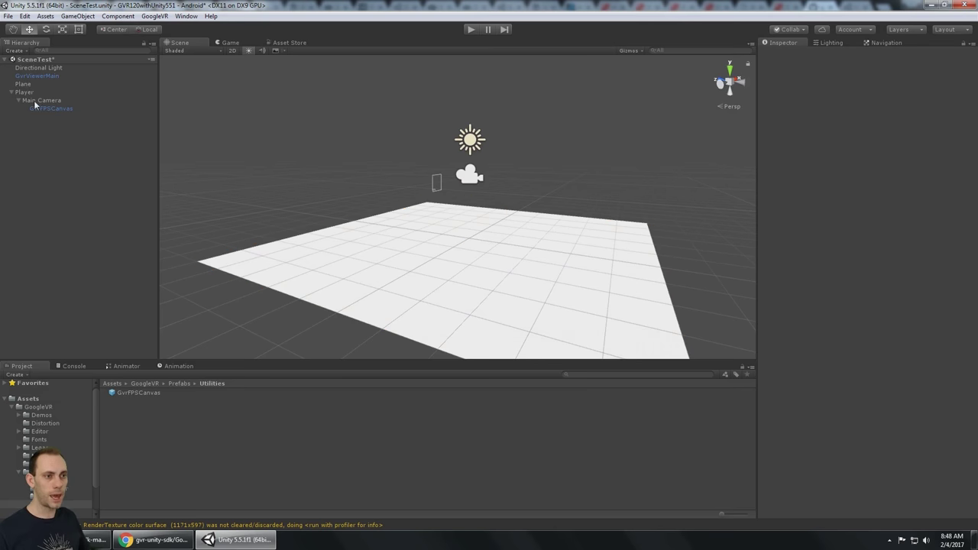
Create a cube and move it forward and down onto the plane at Y 0.48, Z 2.34.
left_click(11, 93)
right_click(39, 158)
mouse_move(97, 258)
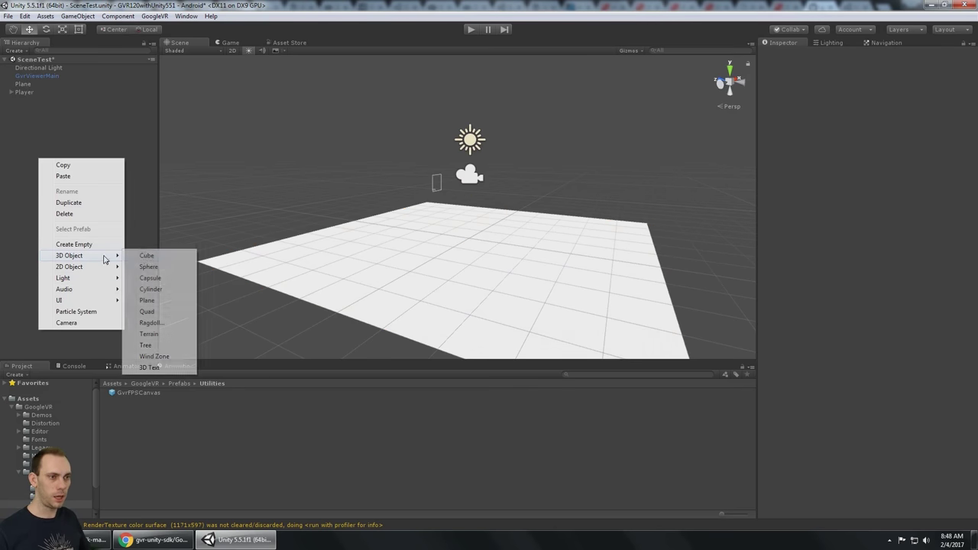
left_click(153, 256)
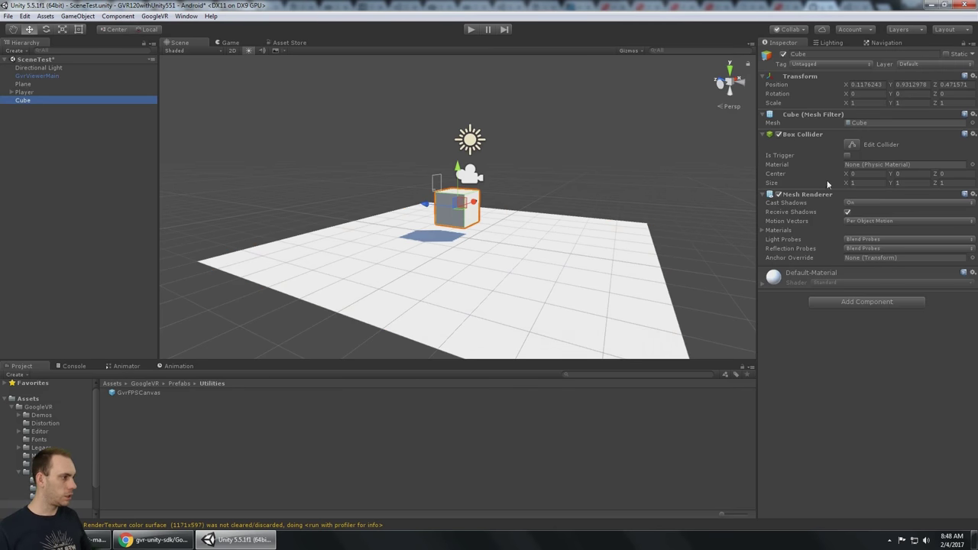
left_click_drag(489, 151, 368, 200, "alt")
left_click_drag(402, 164, 404, 179)
Preview the cube in Play mode, then stop.
left_click(468, 29)
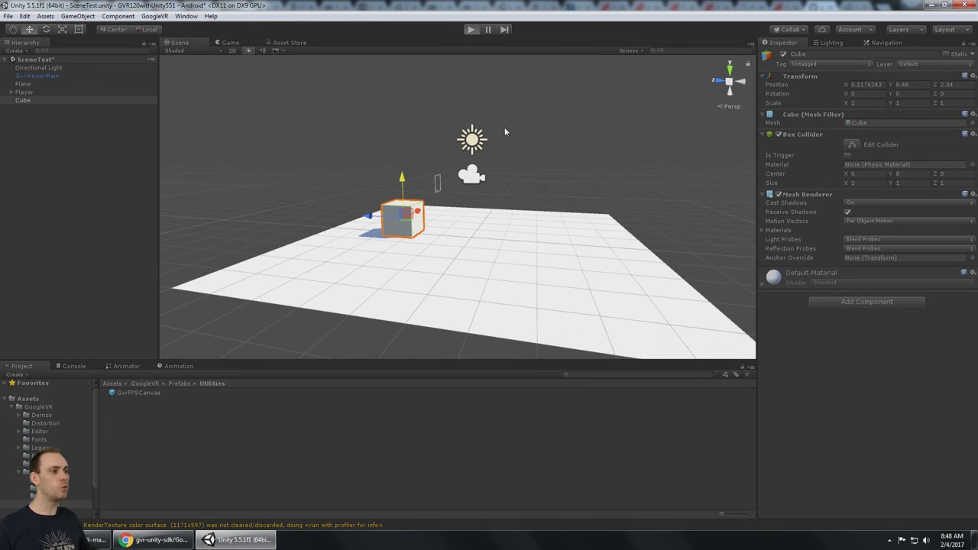
left_click(473, 28)
left_click(73, 473)
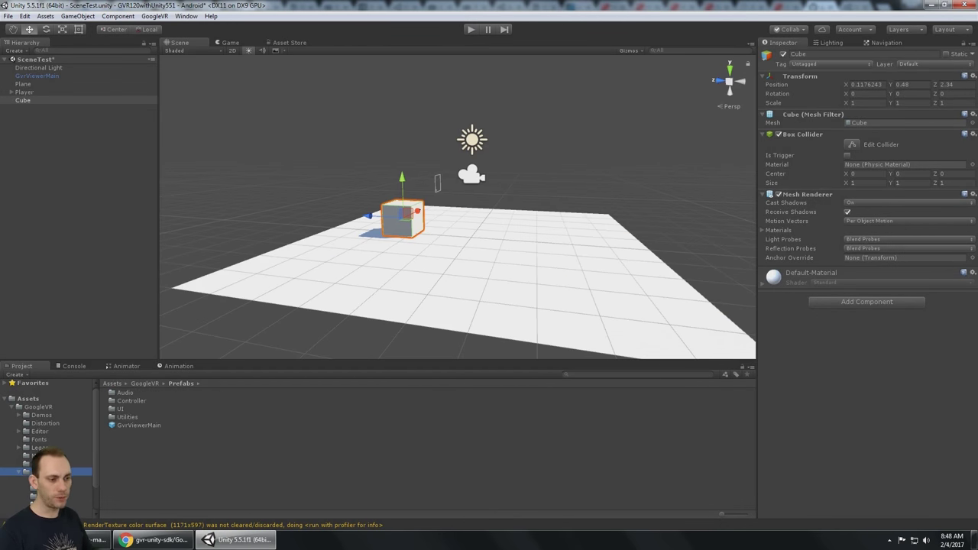
Place the GvrReticlePointer prefab from Prefabs/UI under the Main Camera.
left_click(126, 403)
double_click(122, 410)
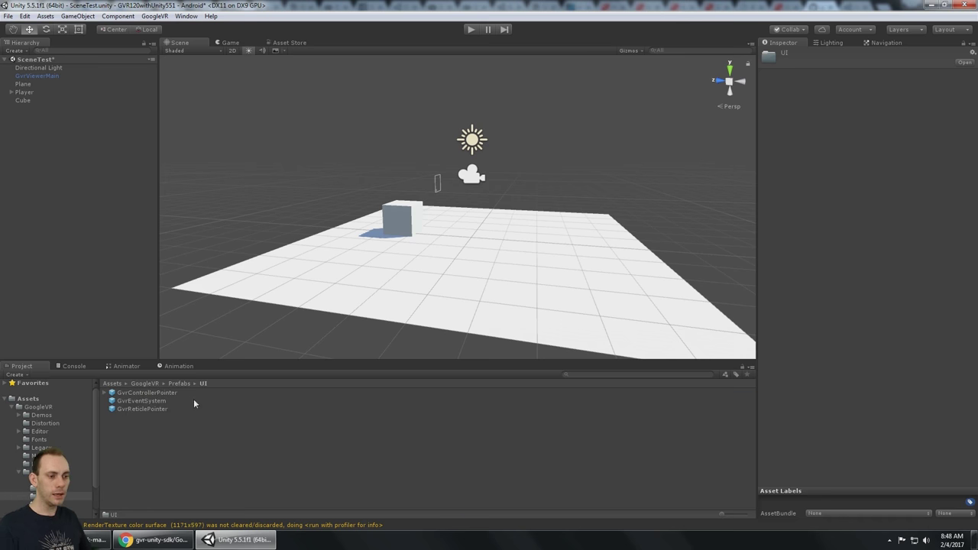
left_click(164, 409)
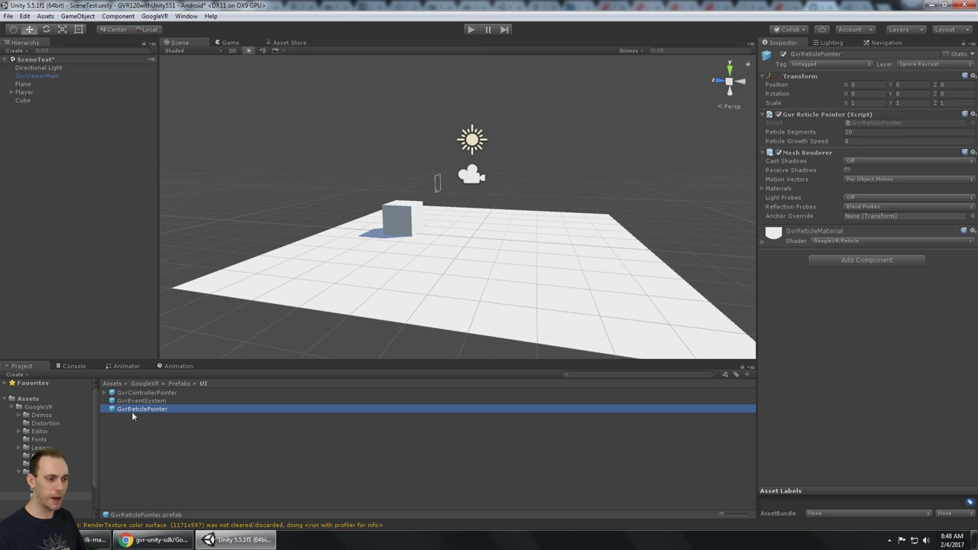
left_click(27, 77)
left_click(25, 91)
left_click(68, 119)
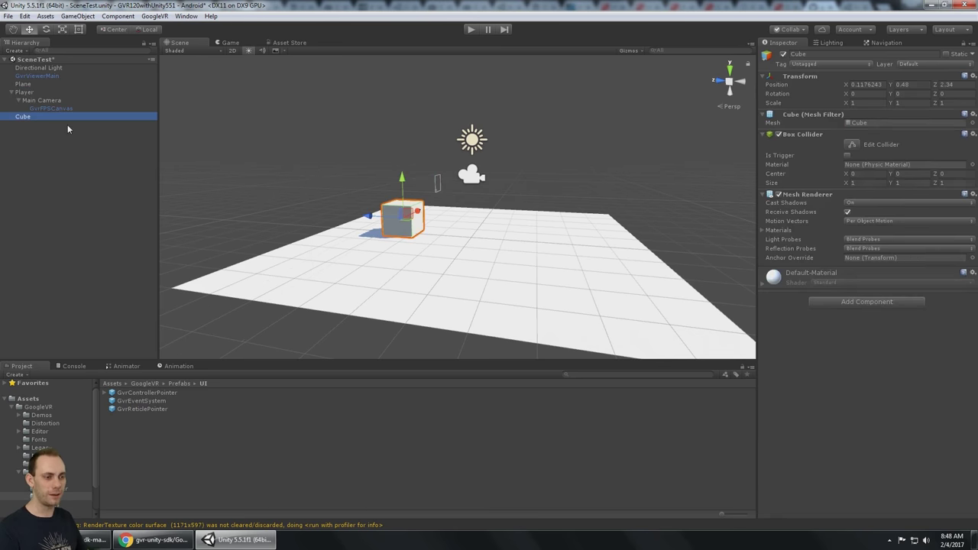
key("Up")
key("Up")
left_click_drag(142, 409, 53, 100)
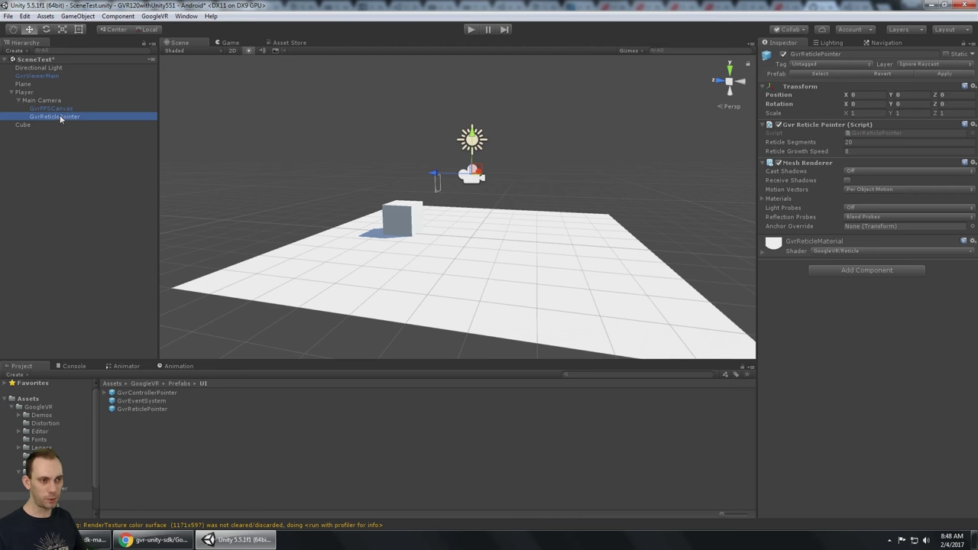
Test the gaze reticle in Play mode, then stop playback.
left_click(53, 110)
left_click(62, 118)
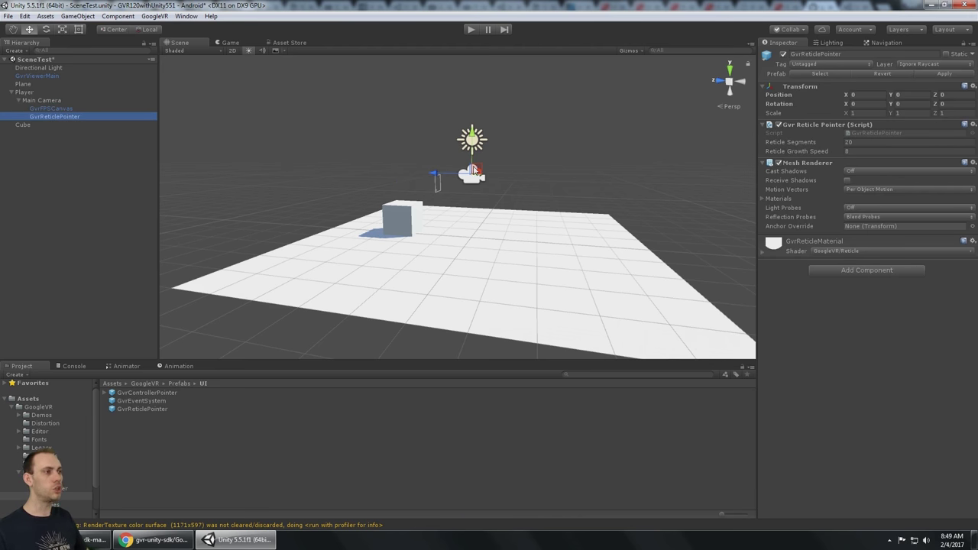
left_click(471, 30)
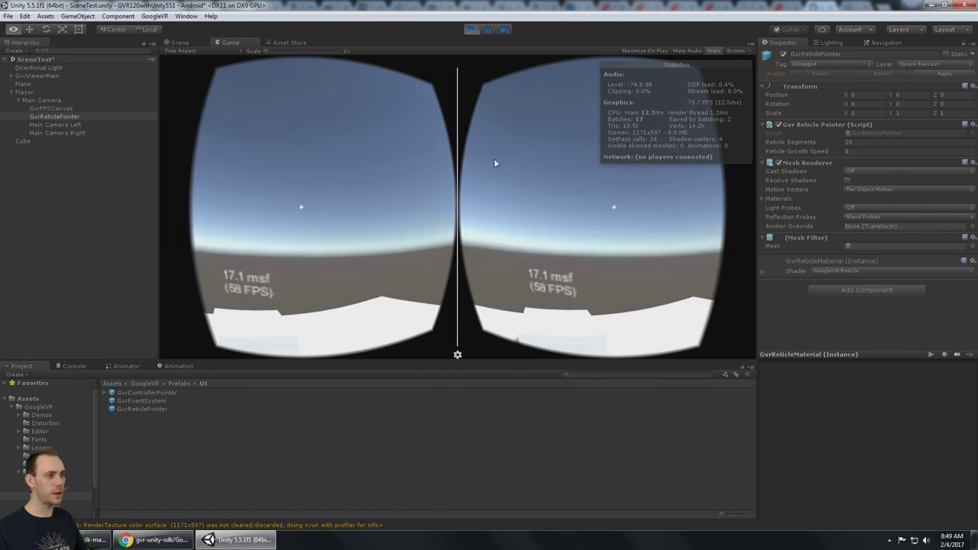
key("ctrl+p")
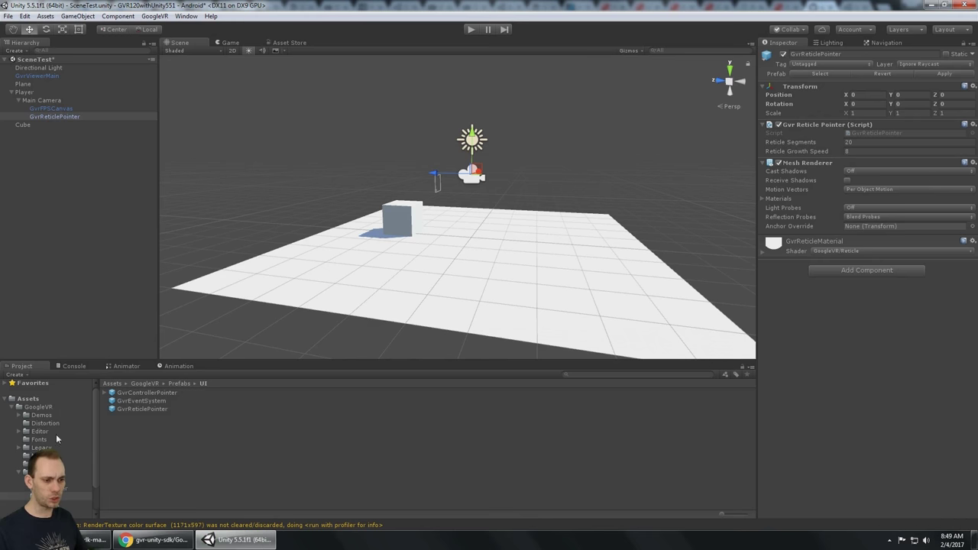
left_click(38, 464)
Create a Brown material with a brown albedo and apply it to the cube.
right_click(116, 486)
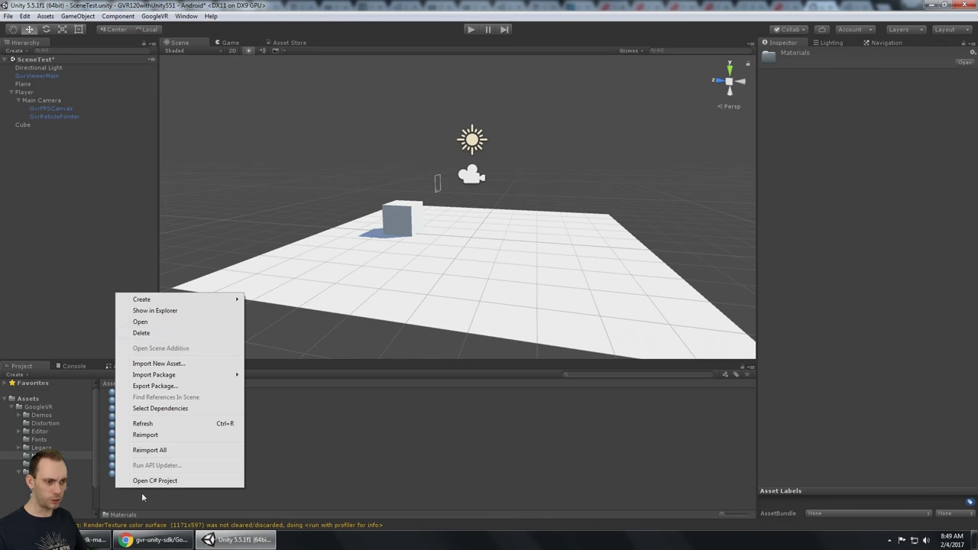
mouse_move(188, 300)
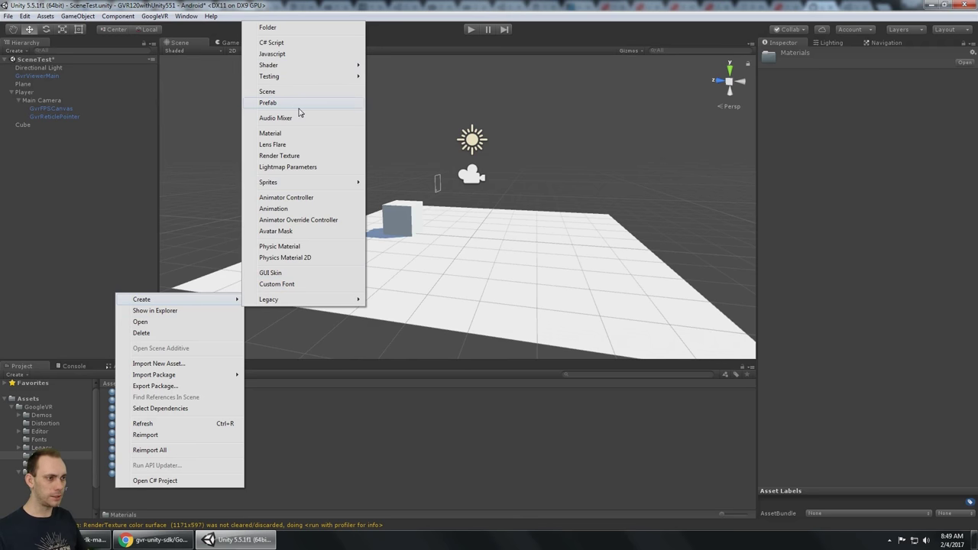
left_click(297, 136)
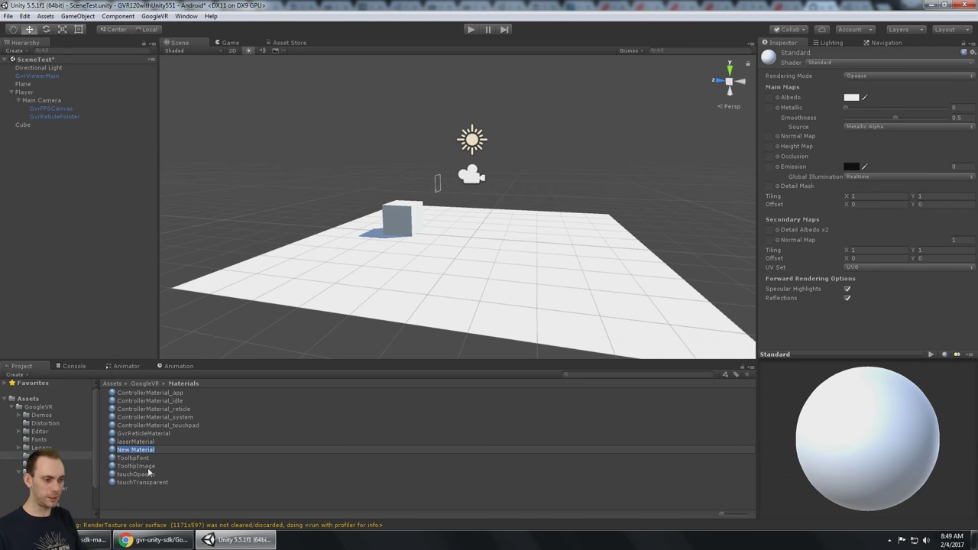
type("Brown")
key("Return")
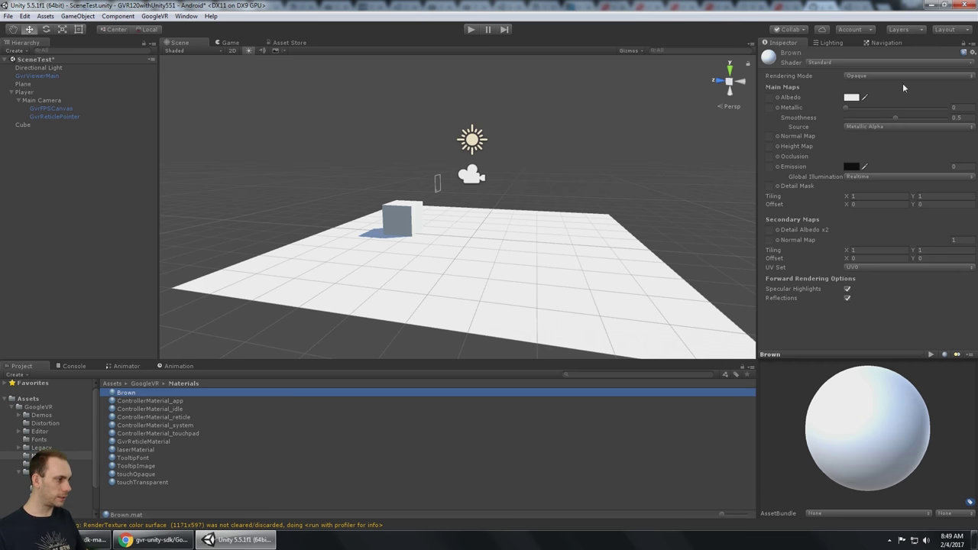
left_click(851, 98)
left_click_drag(696, 307, 696, 304)
left_click(714, 196)
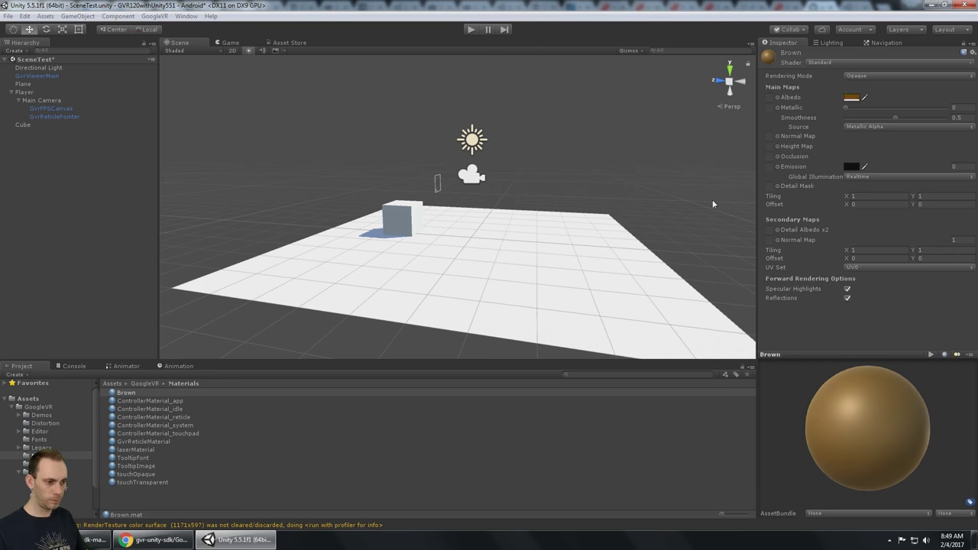
left_click_drag(126, 392, 408, 221)
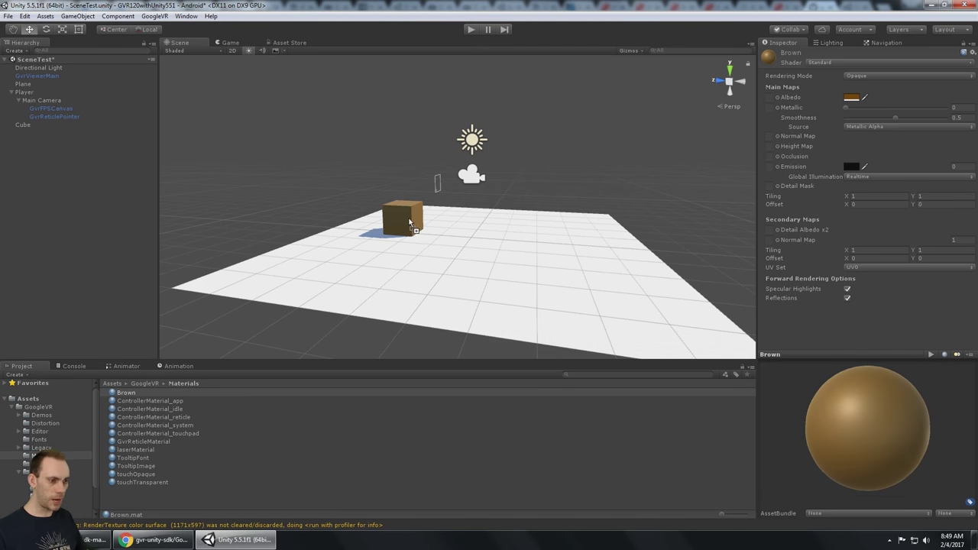
Duplicate it as a Green material and apply it to the plane.
left_click(131, 393)
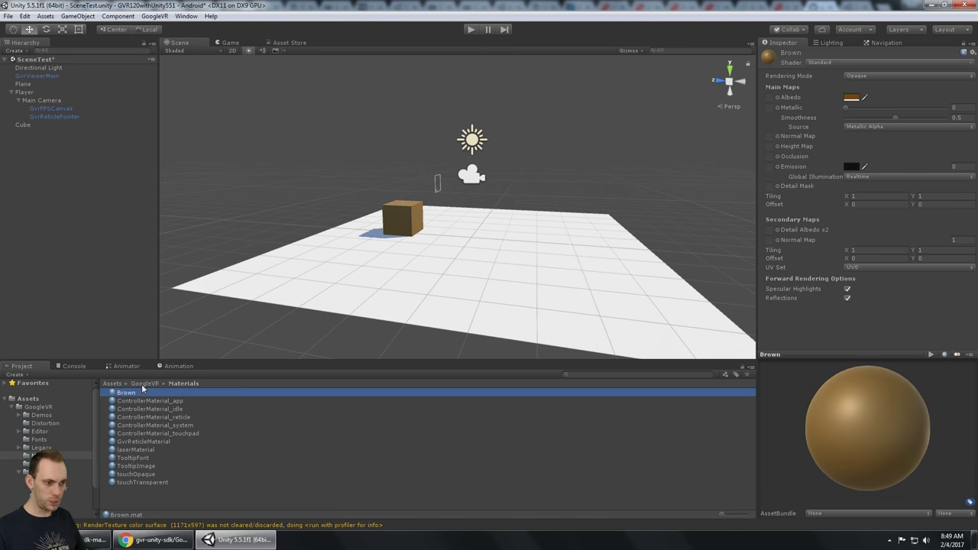
key("ctrl+d")
left_click(130, 400)
type("Green")
key("Return")
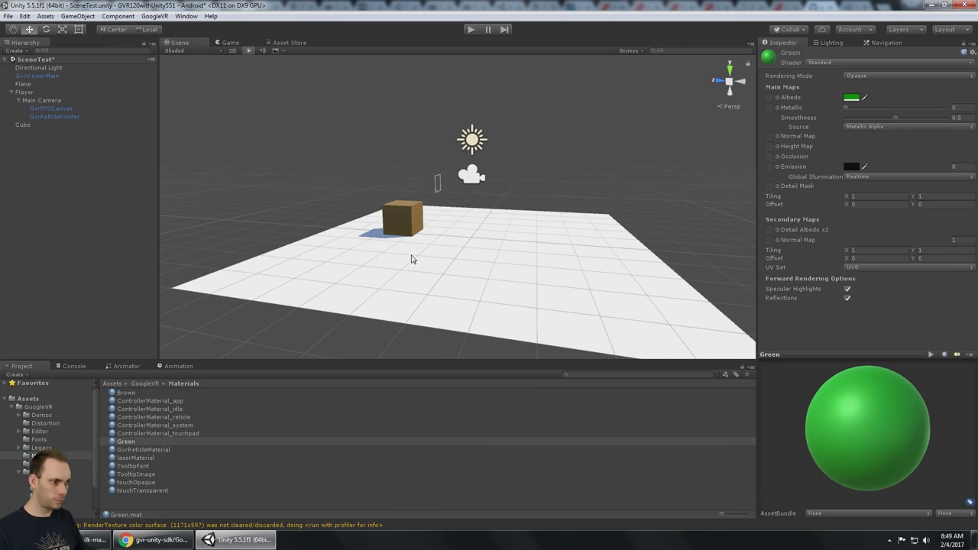
left_click_drag(413, 257, 484, 256)
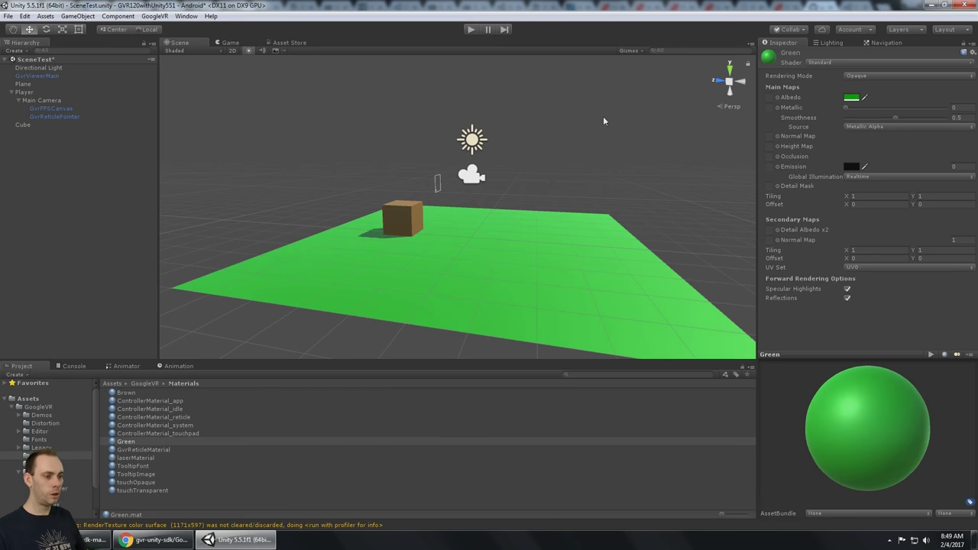
Check the new colours in the VR preview, then stop playback.
left_click(470, 29)
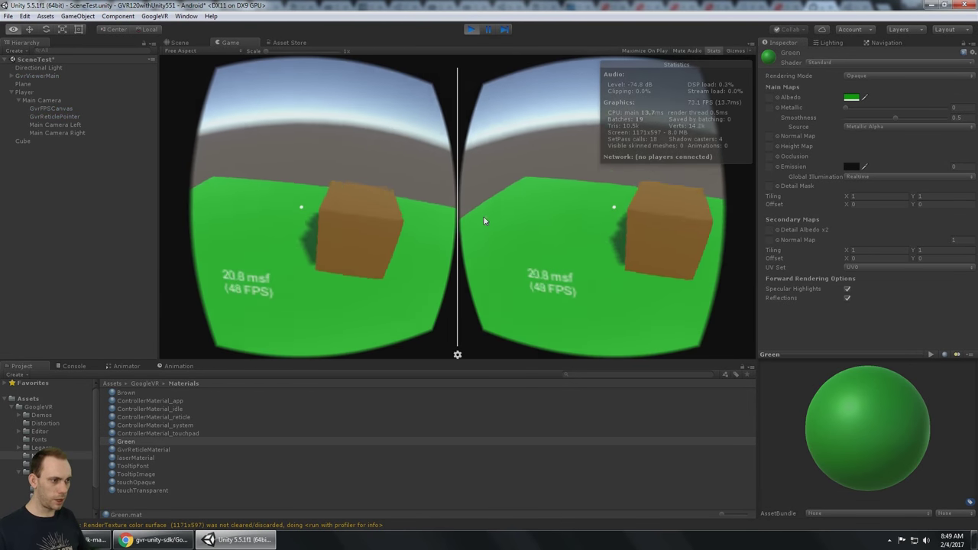
key("alt")
left_click(471, 29)
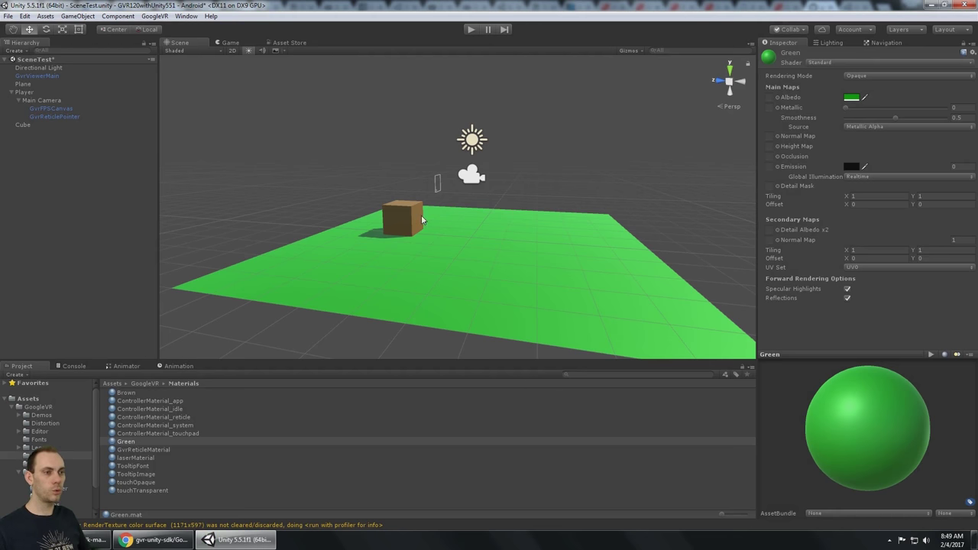
left_click(46, 100)
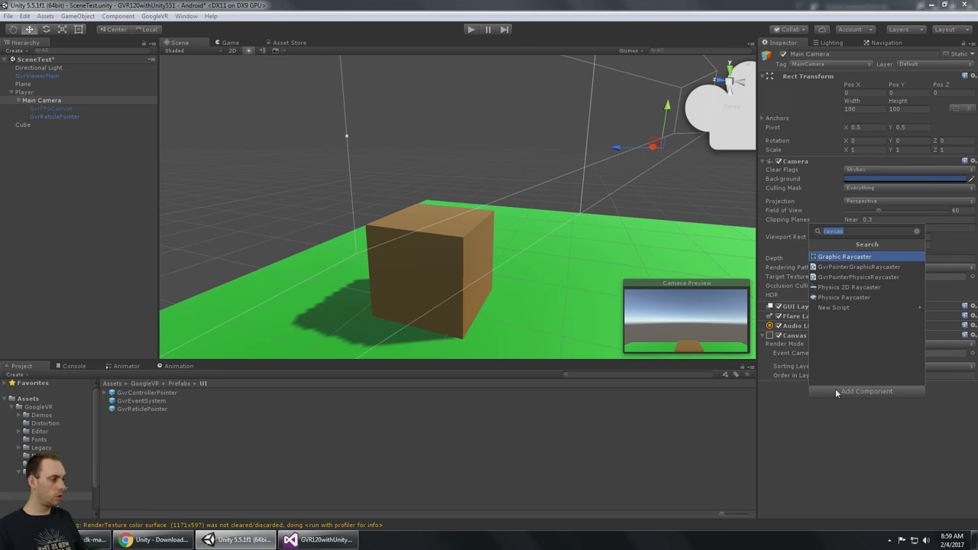
Add a GvrPointerPhysicsRaycaster component to the Main Camera via a 'raycast' component search.
left_click(841, 432)
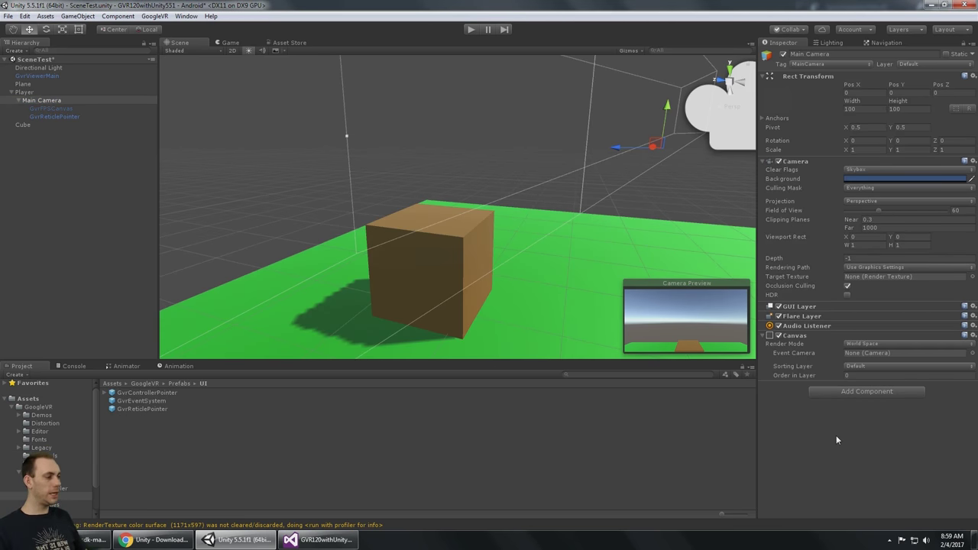
left_click(837, 391)
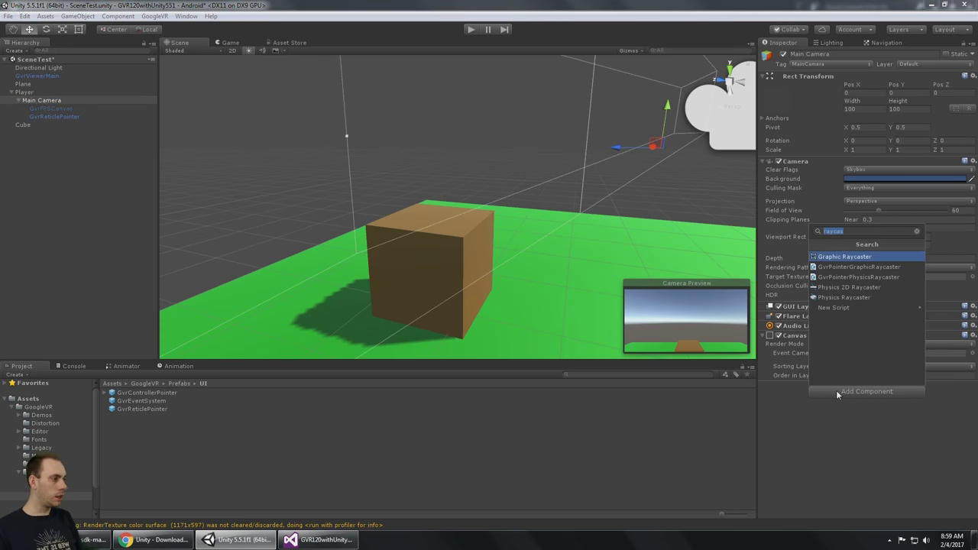
type("ra")
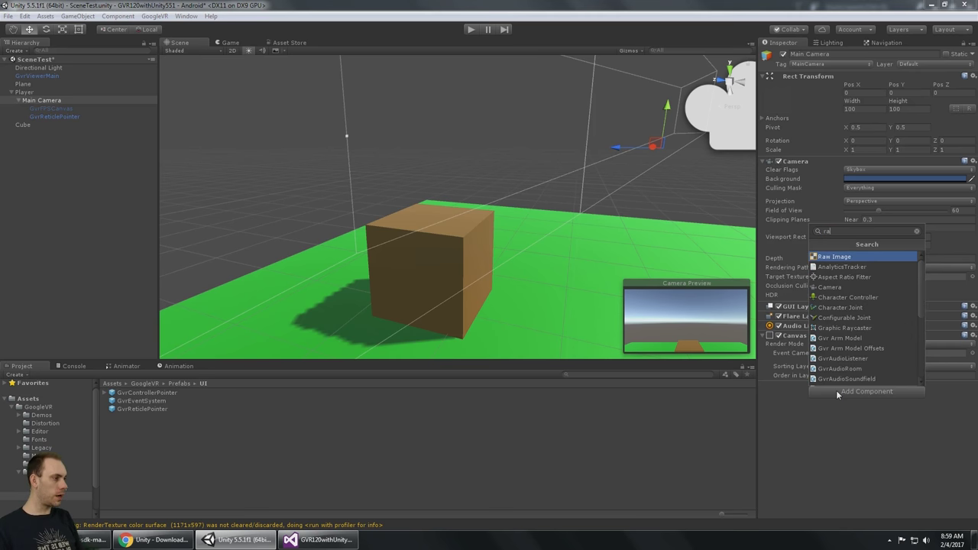
type("ycast")
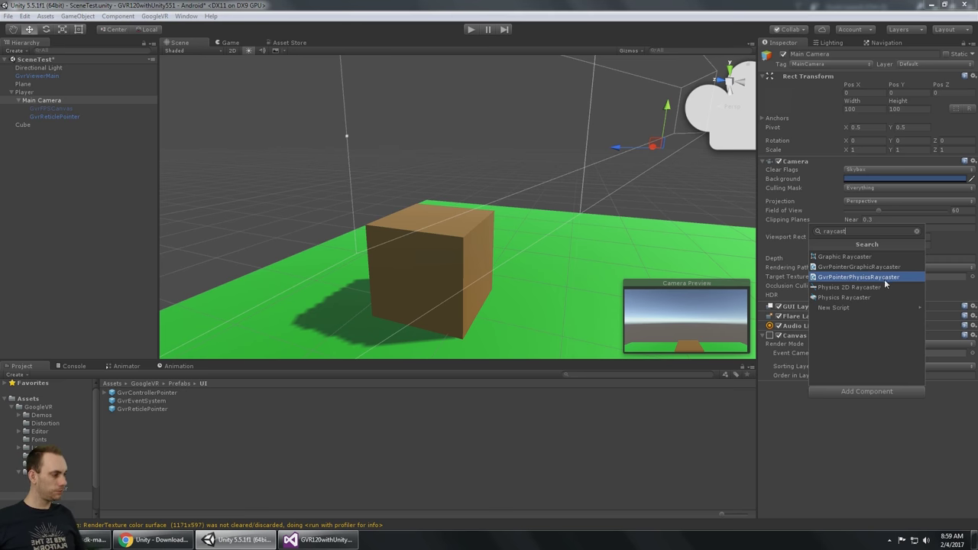
left_click(884, 279)
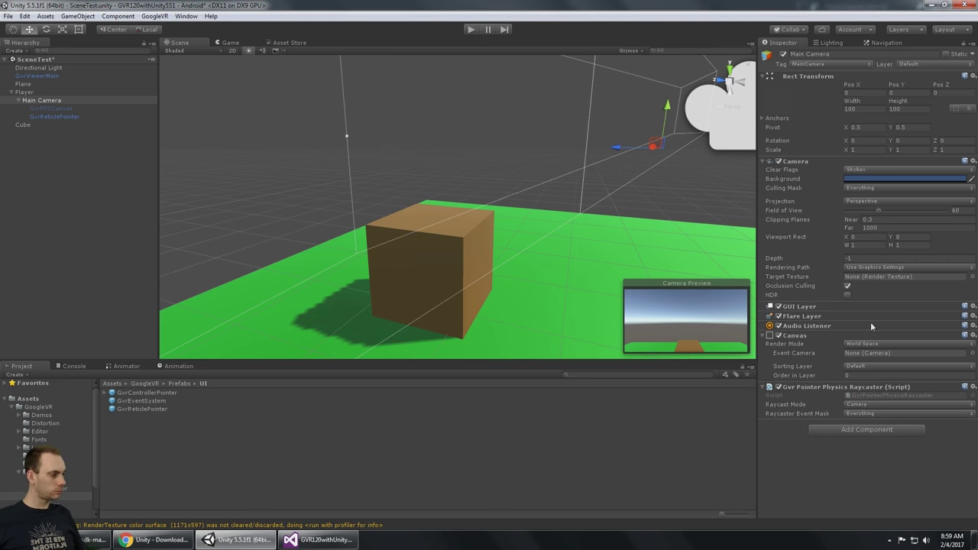
left_click(859, 429)
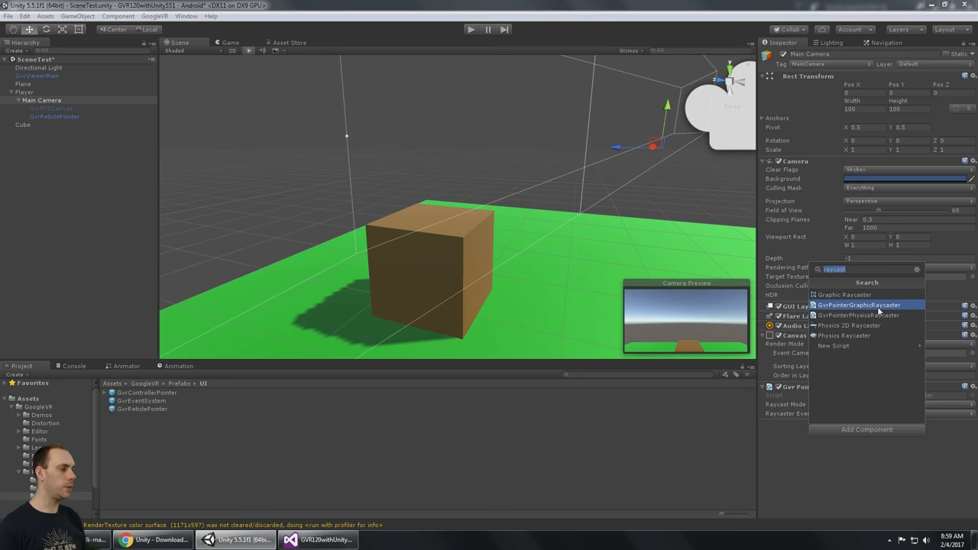
left_click(847, 465)
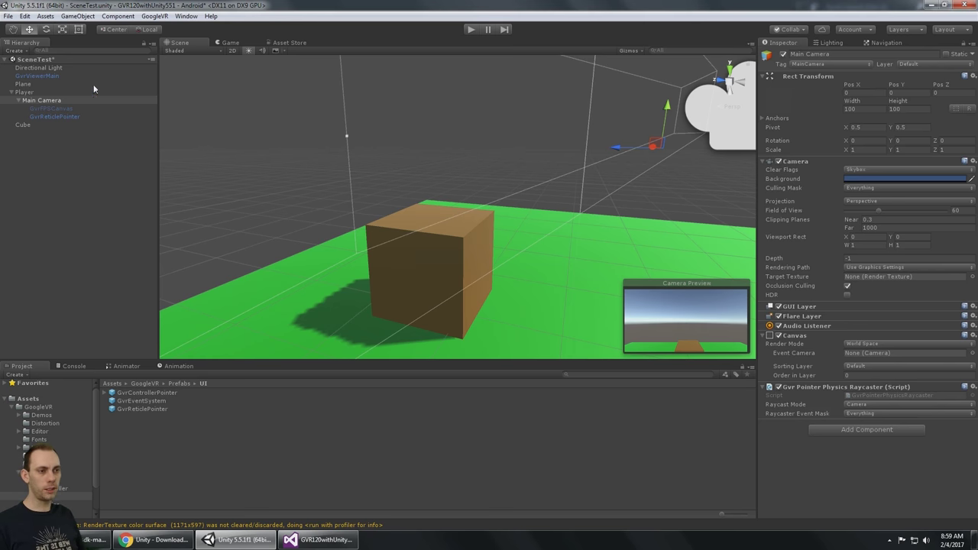
left_click(55, 116)
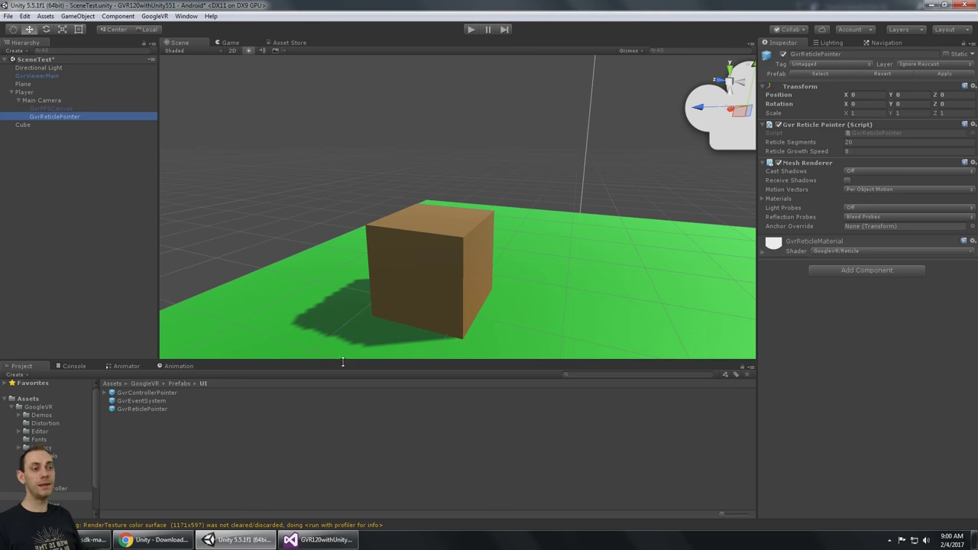
Create a UI Event System and search its components for 'gaze'.
left_click(36, 145)
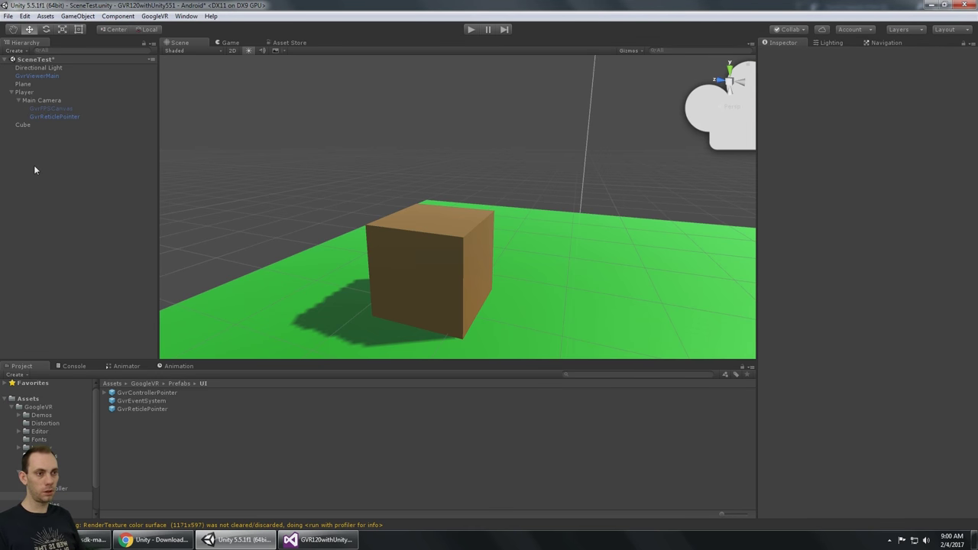
right_click(22, 160)
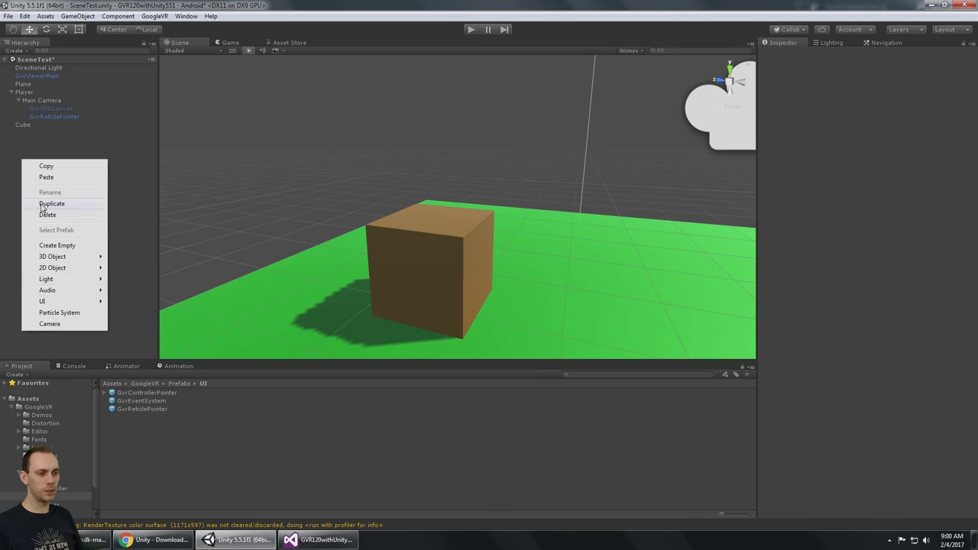
mouse_move(67, 302)
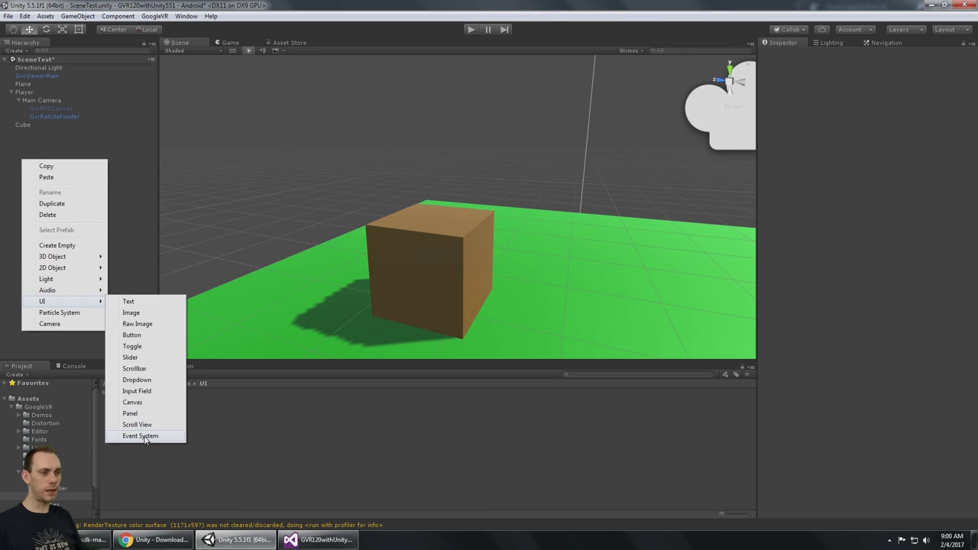
left_click(142, 436)
left_click(906, 250)
type("gaze")
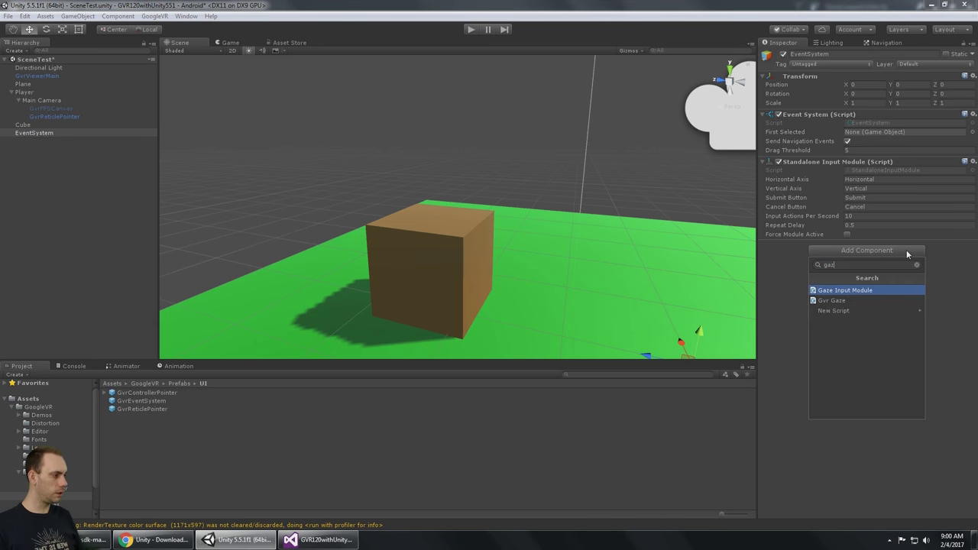
left_click(917, 264)
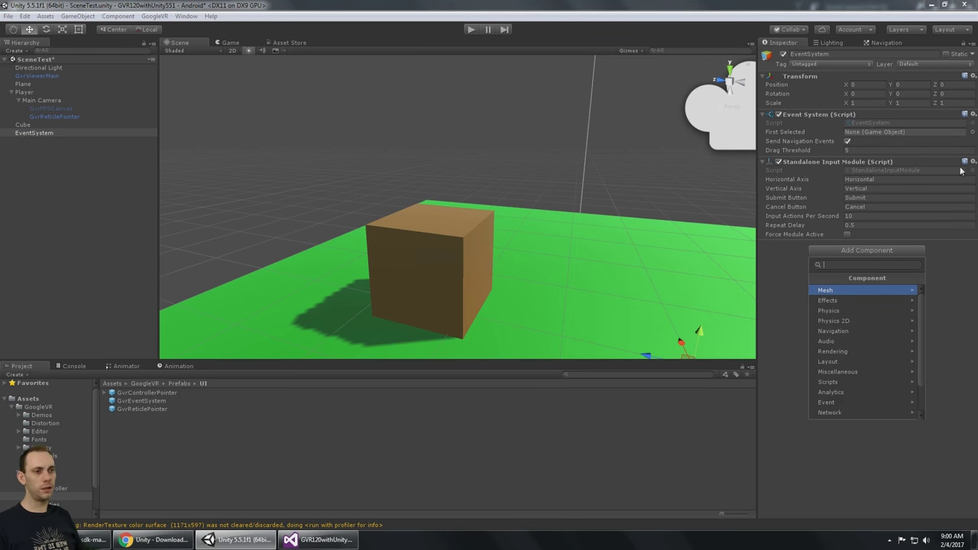
left_click(49, 133)
Delete the EventSystem and add the GvrEventSystem prefab to the hierarchy.
key("Delete")
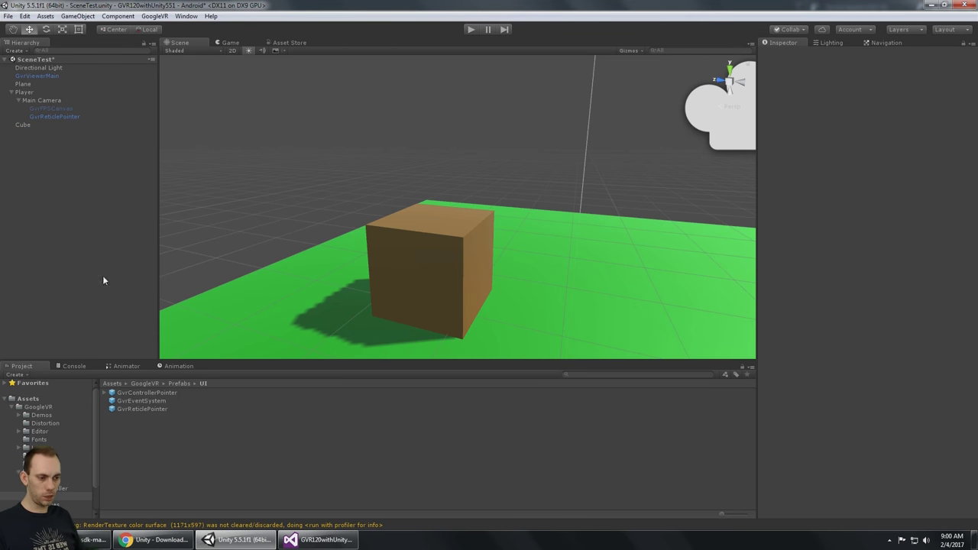
left_click(69, 497)
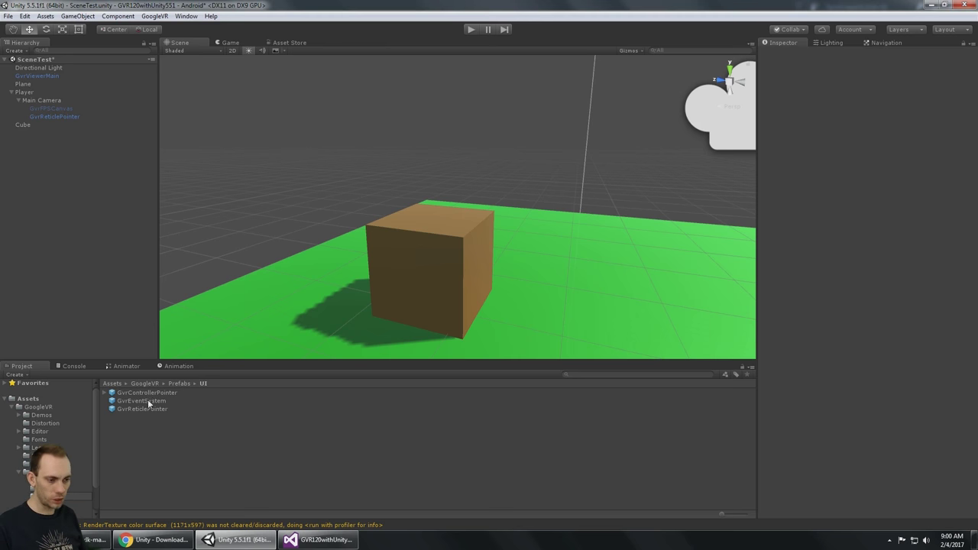
left_click_drag(144, 403, 38, 182)
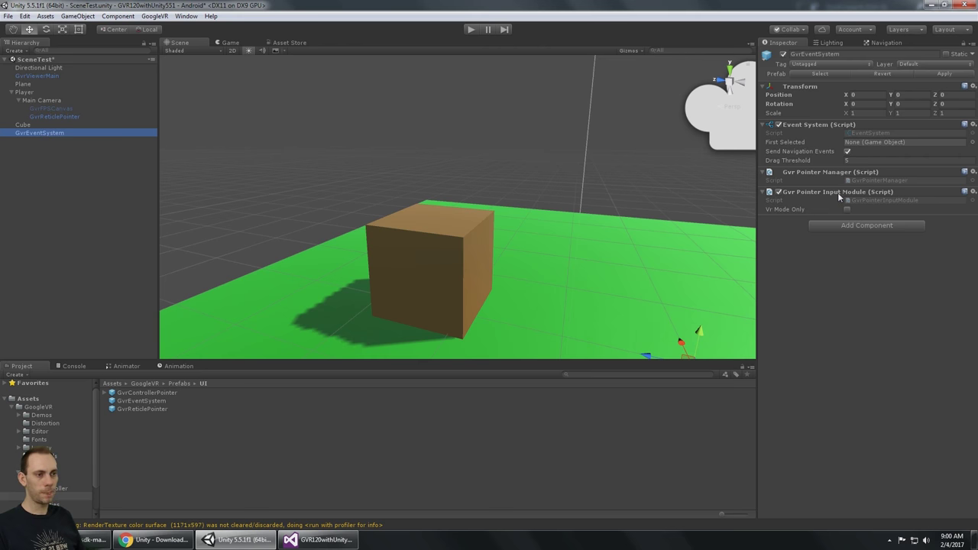
left_click(32, 125)
left_click(68, 114)
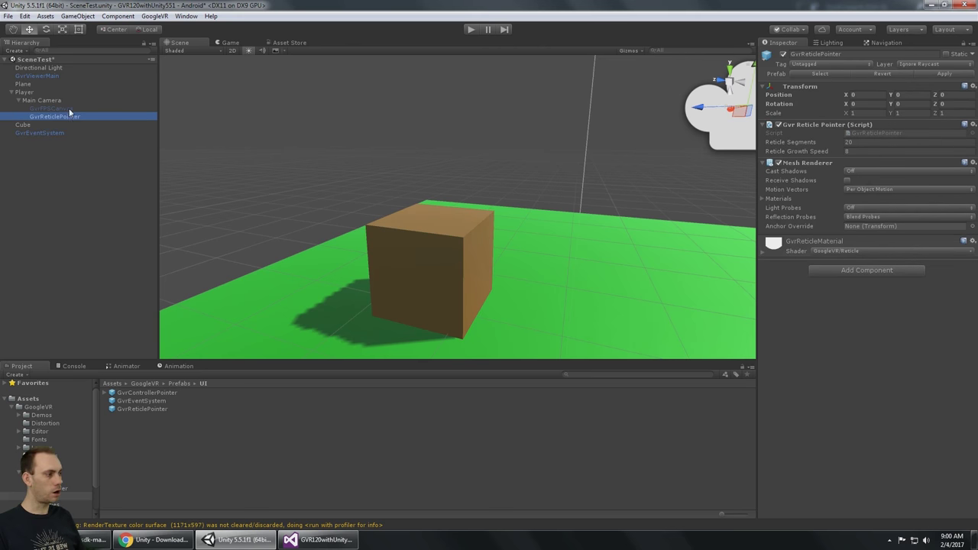
left_click(59, 103)
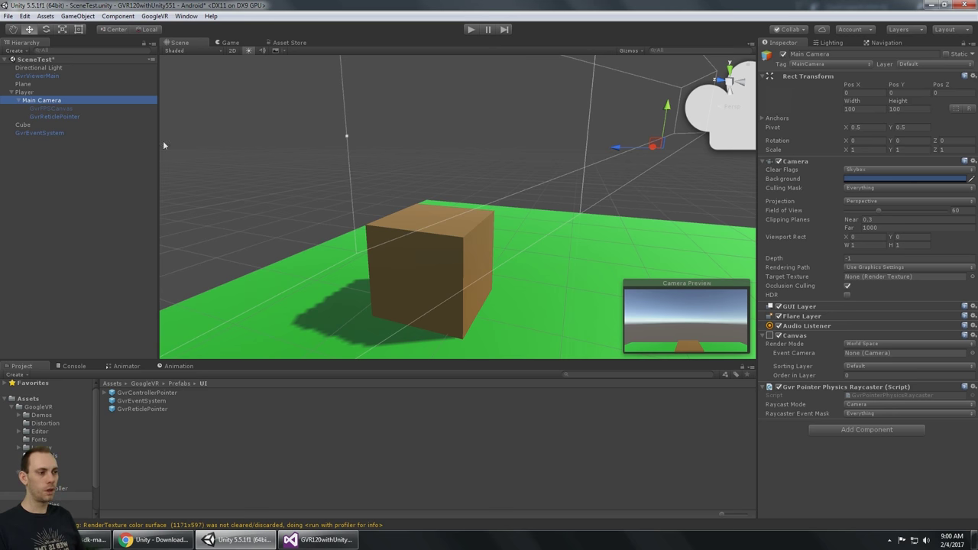
left_click(471, 29)
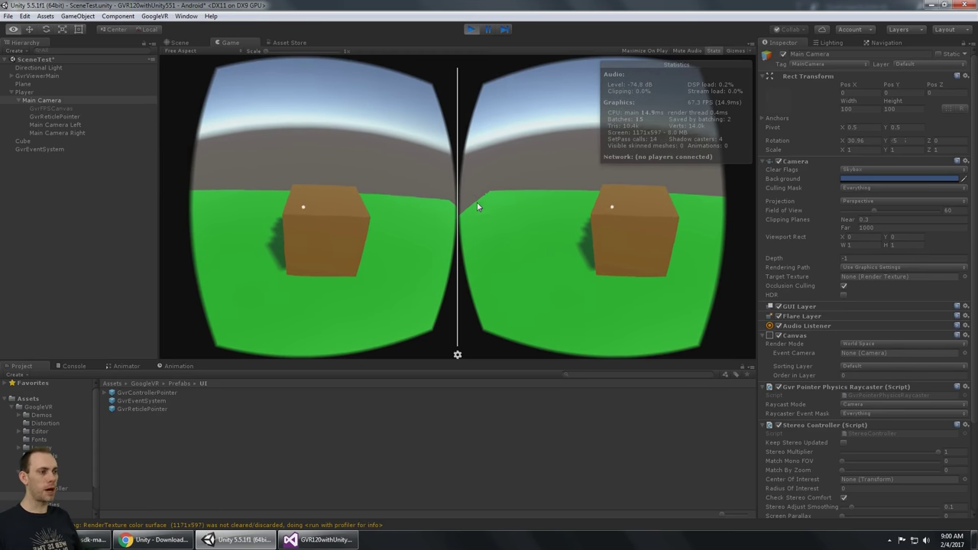
left_click(470, 29)
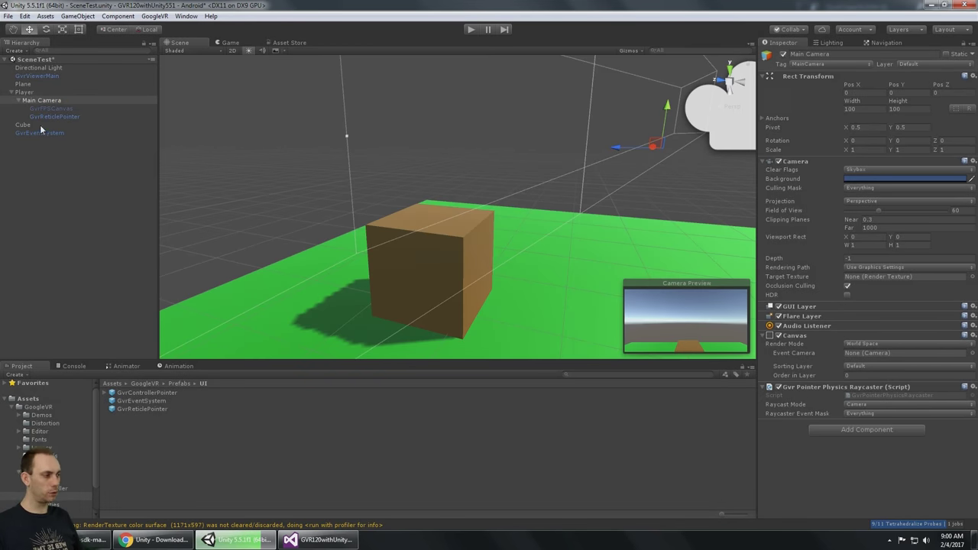
Add an Event Trigger component to the cube and test-run the scene.
left_click(882, 304)
type("eve")
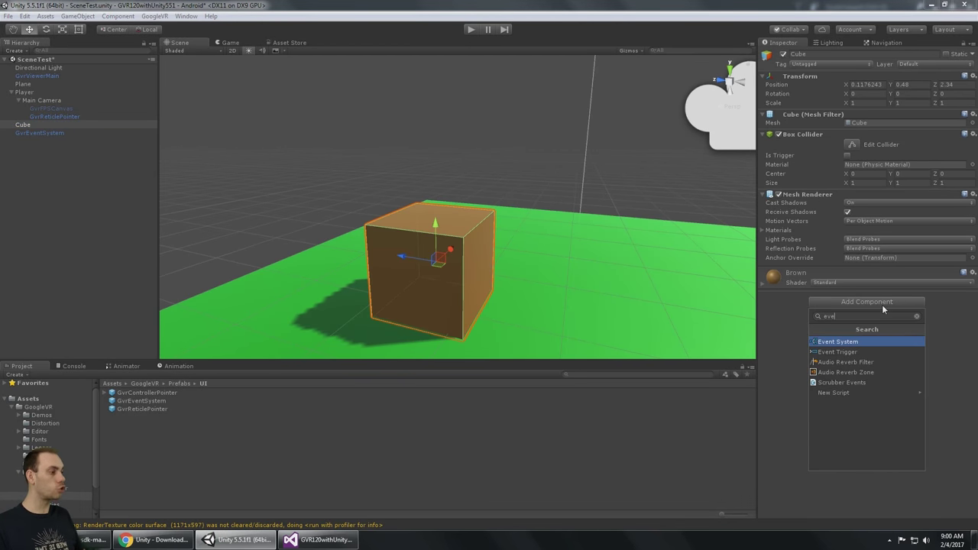
left_click(838, 351)
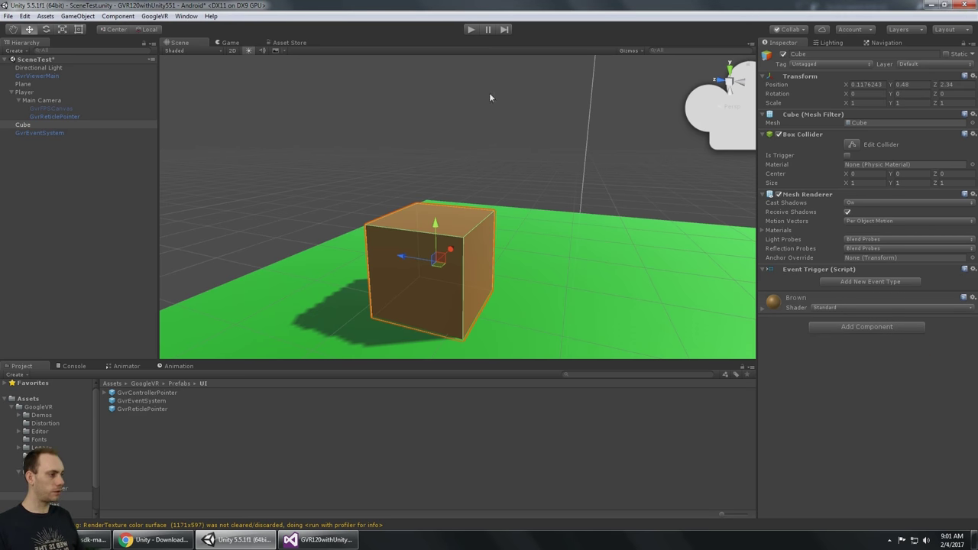
left_click(472, 30)
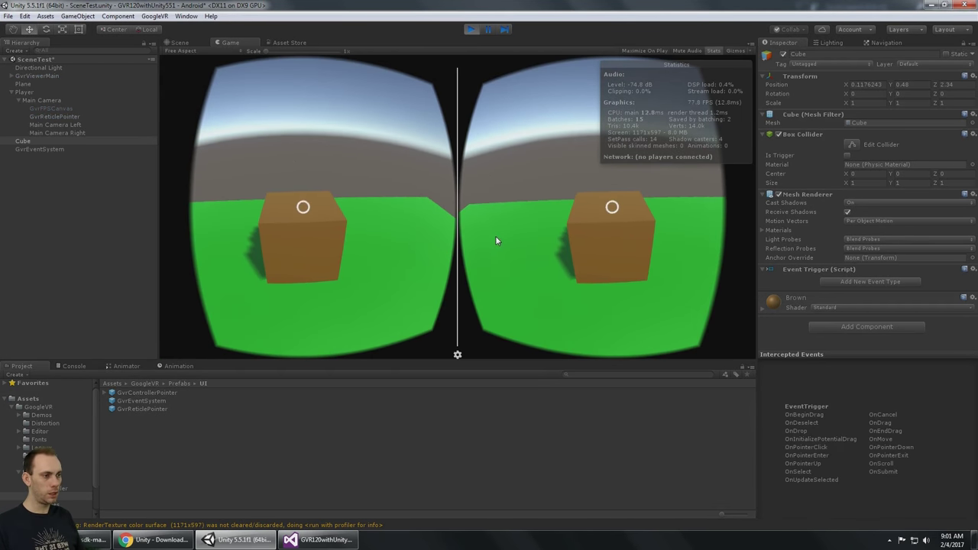
key("alt")
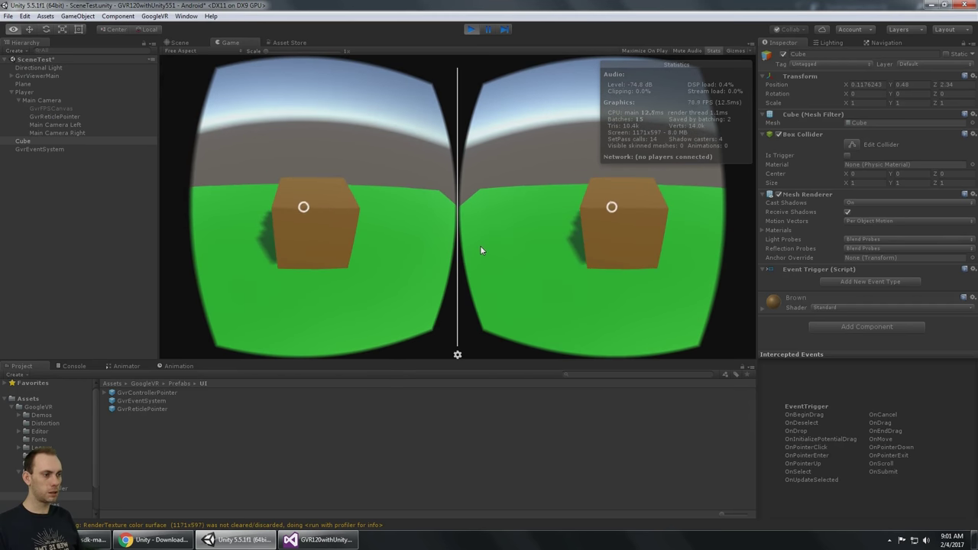
key("alt")
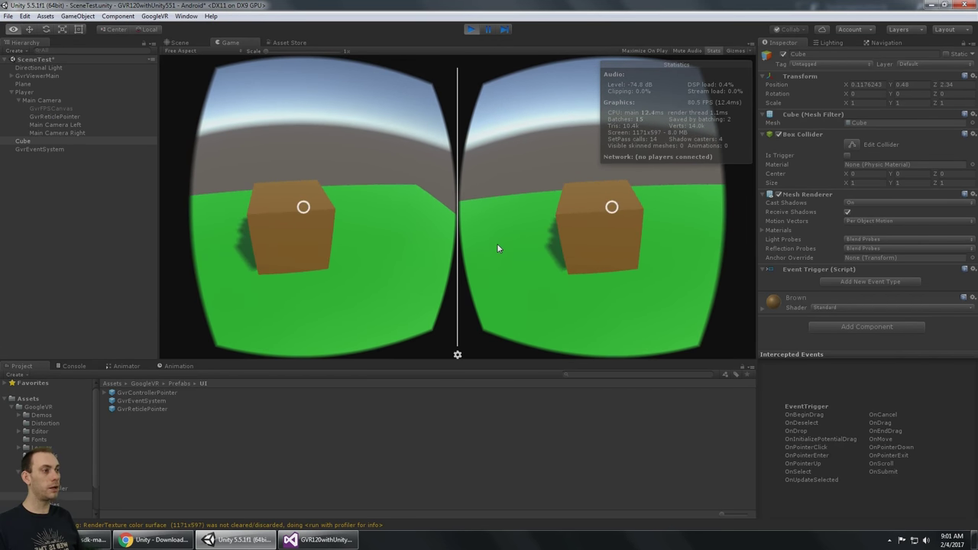
left_click(470, 30)
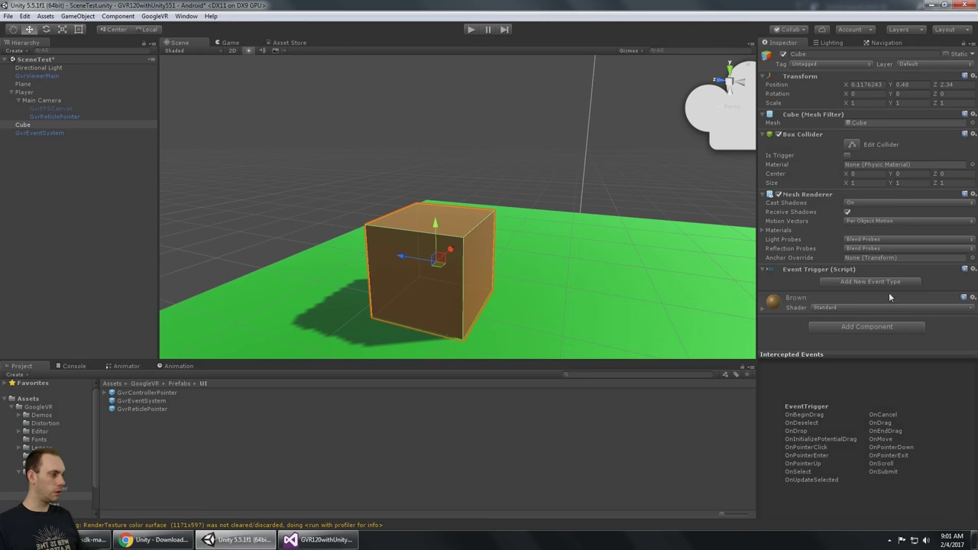
Add a PointerDown event that calls GameObject.SetActive on the Cube.
left_click(847, 281)
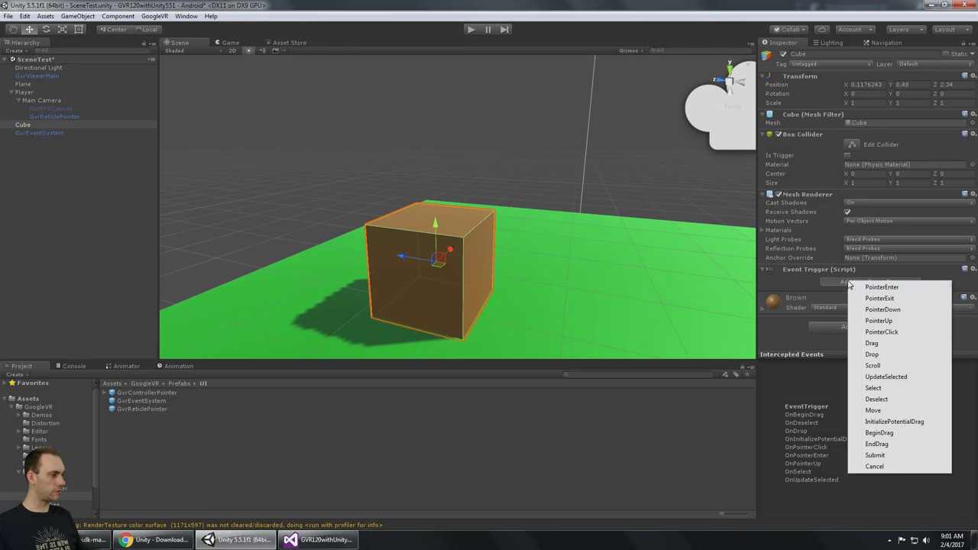
left_click(883, 310)
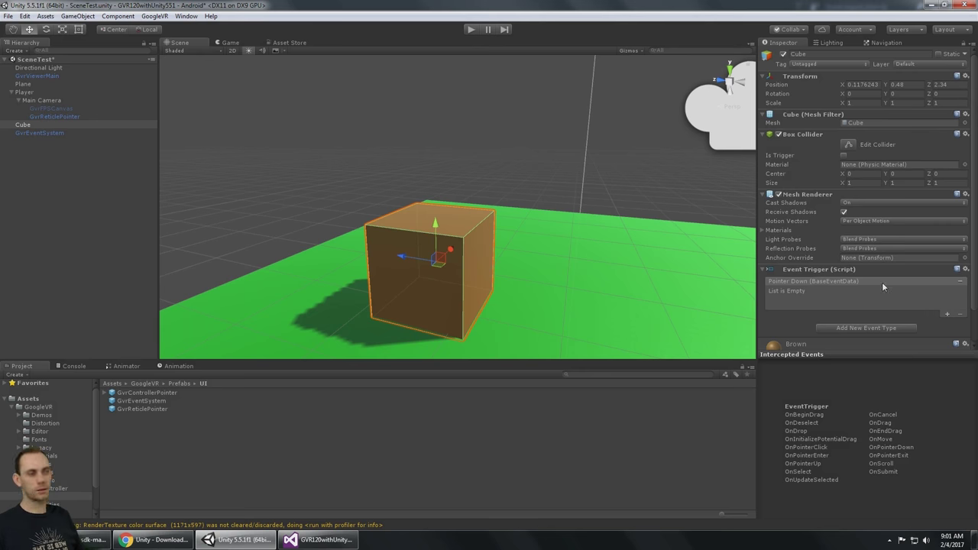
left_click(947, 313)
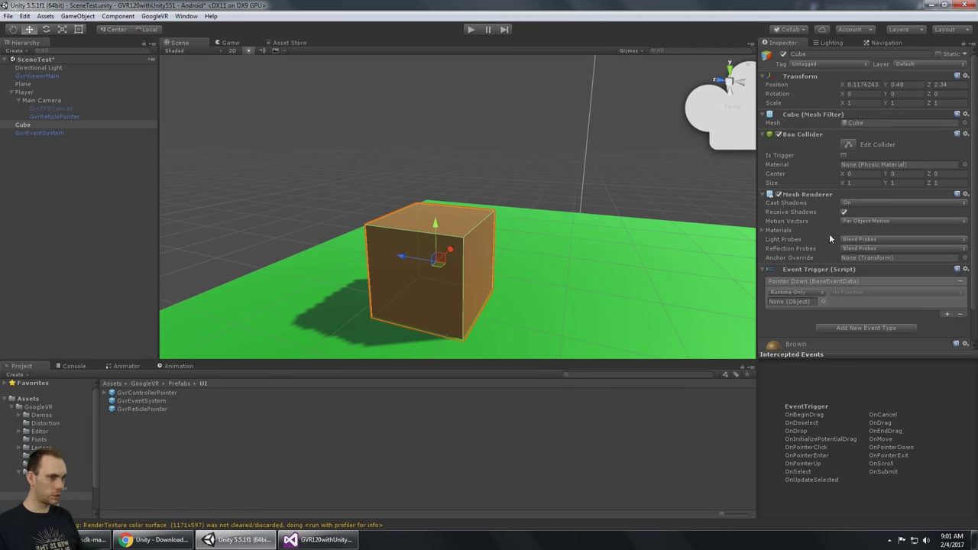
left_click_drag(34, 127, 795, 295)
left_click(887, 283)
mouse_move(869, 309)
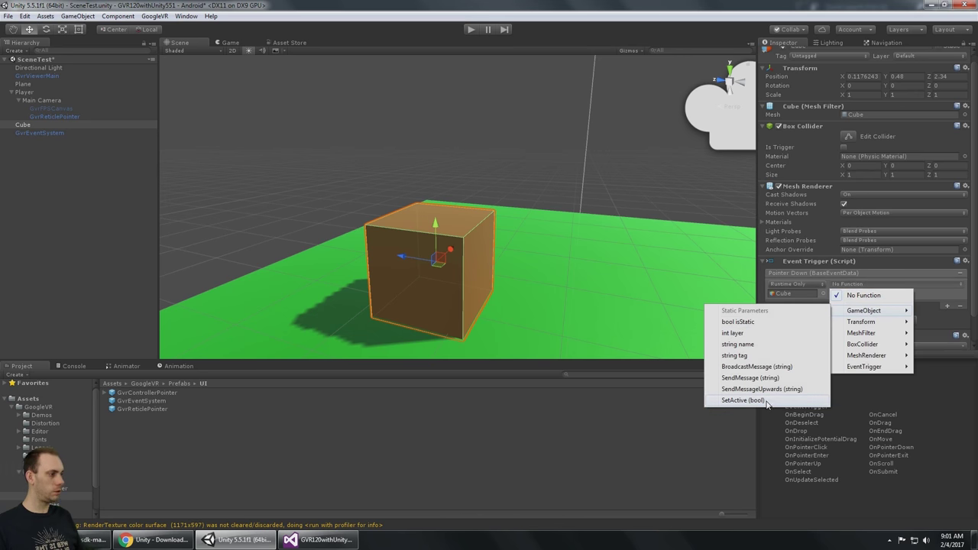
left_click(743, 400)
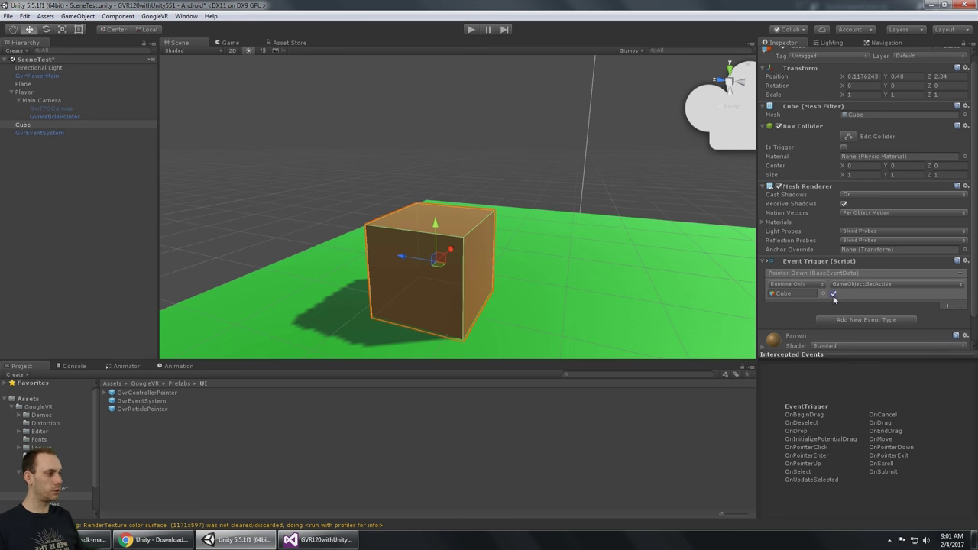
Test that gazing at the cube and clicking hides it.
left_click(471, 29)
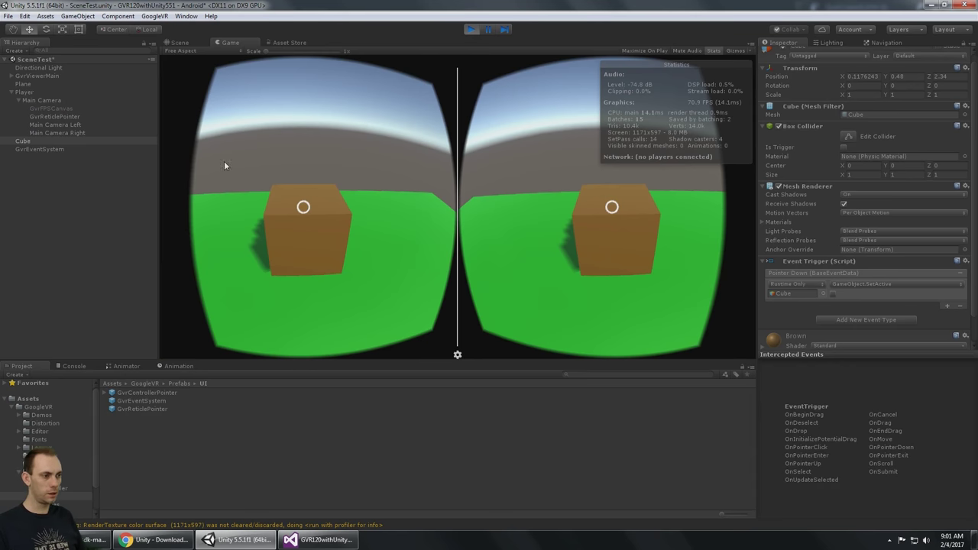
left_click(357, 161)
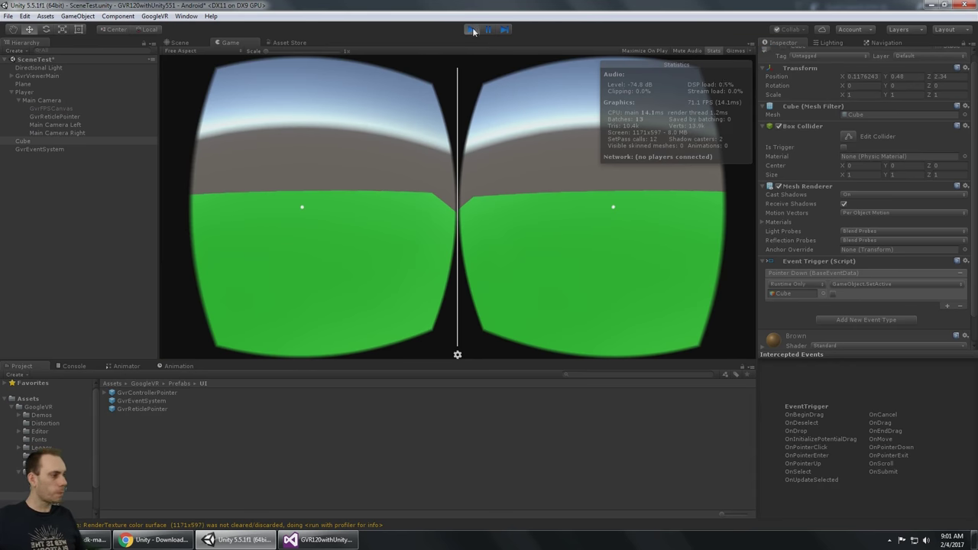
left_click(471, 30)
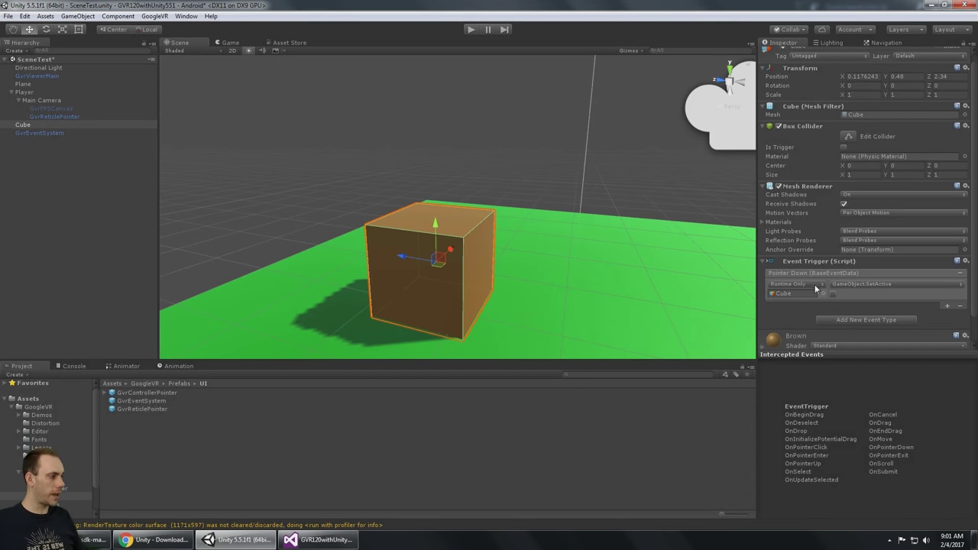
left_click(843, 287)
mouse_move(864, 366)
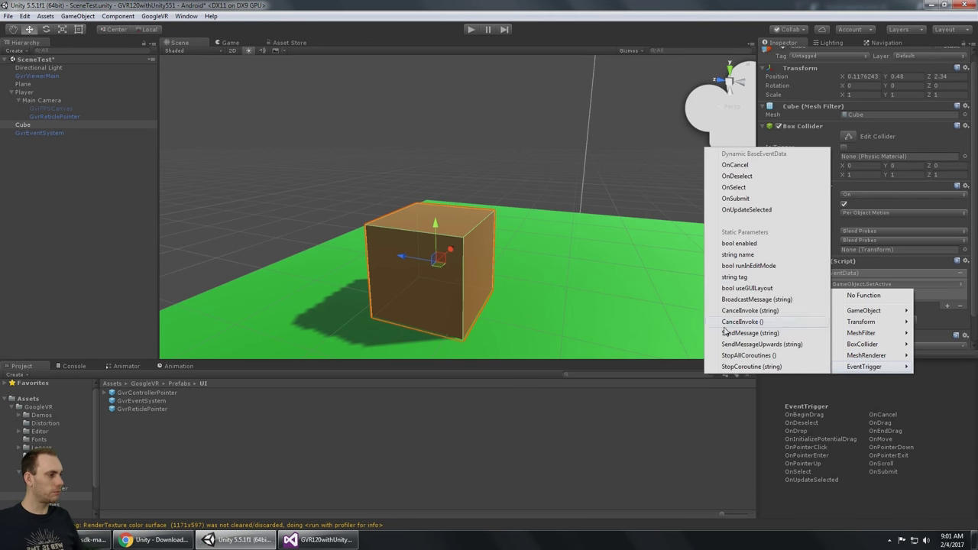
left_click(590, 193)
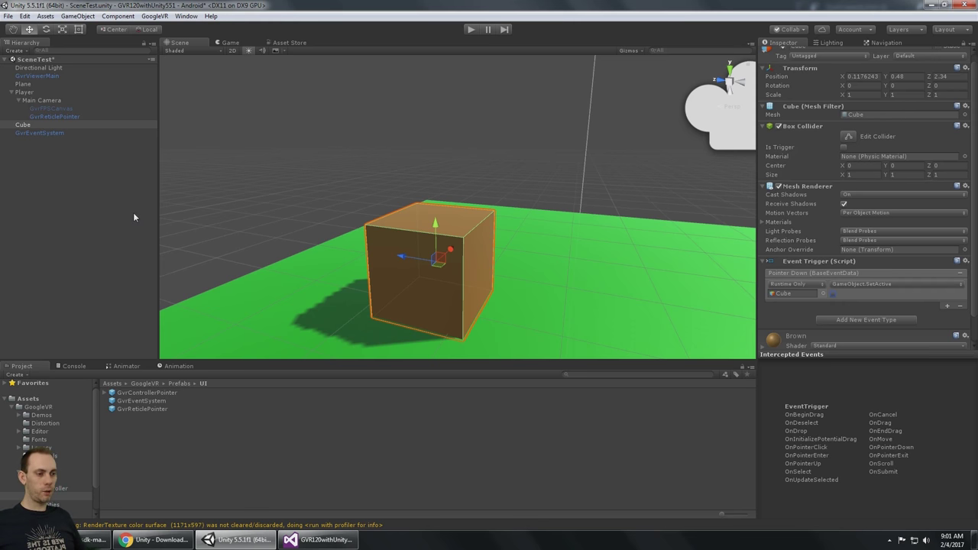
Browse the GvrControllerPointer, Audio, UI and Utilities prefab folders.
left_click(142, 393)
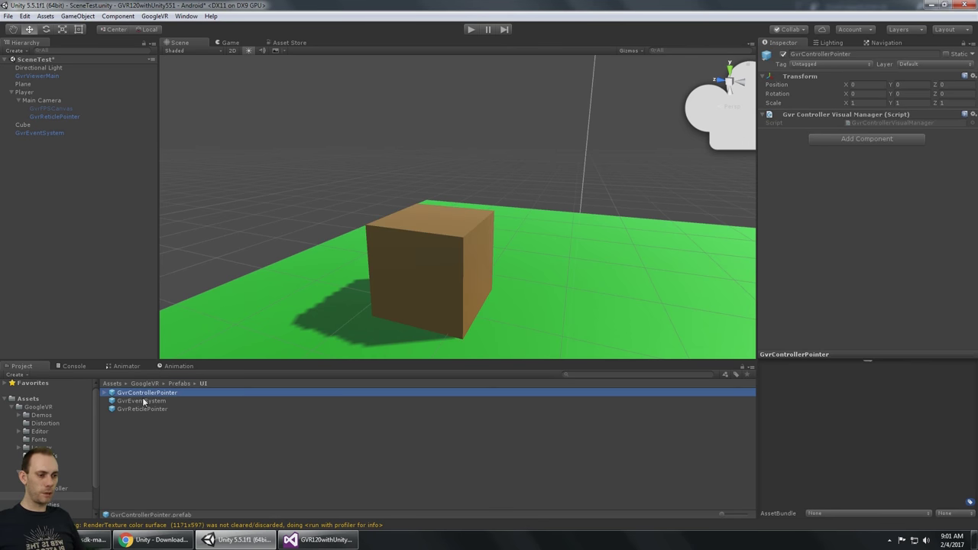
left_click(97, 407)
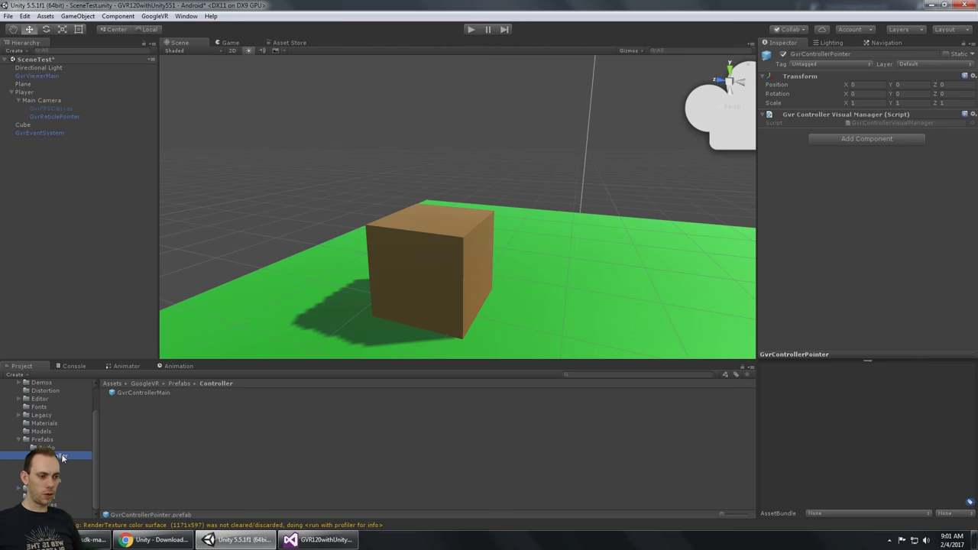
key("Up")
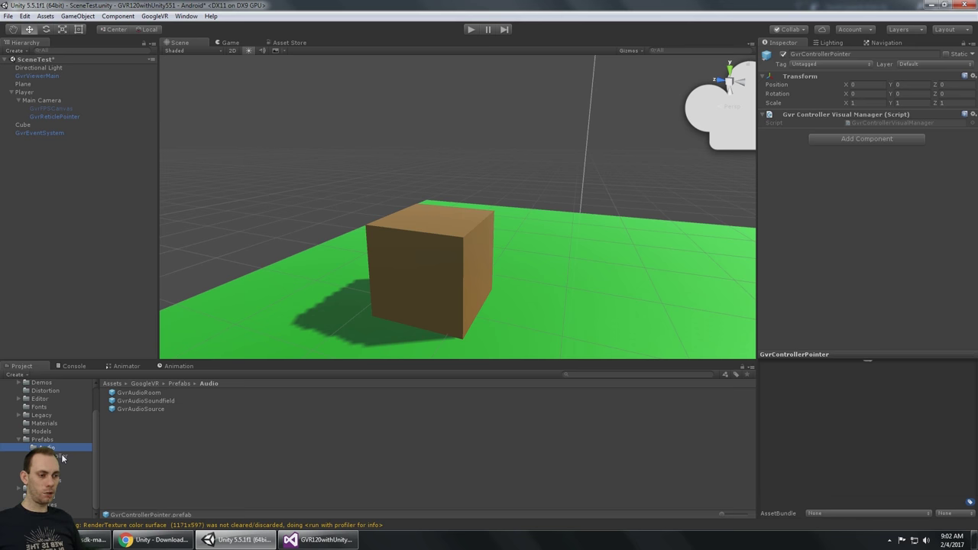
key("Down")
key("Down")
key("Down")
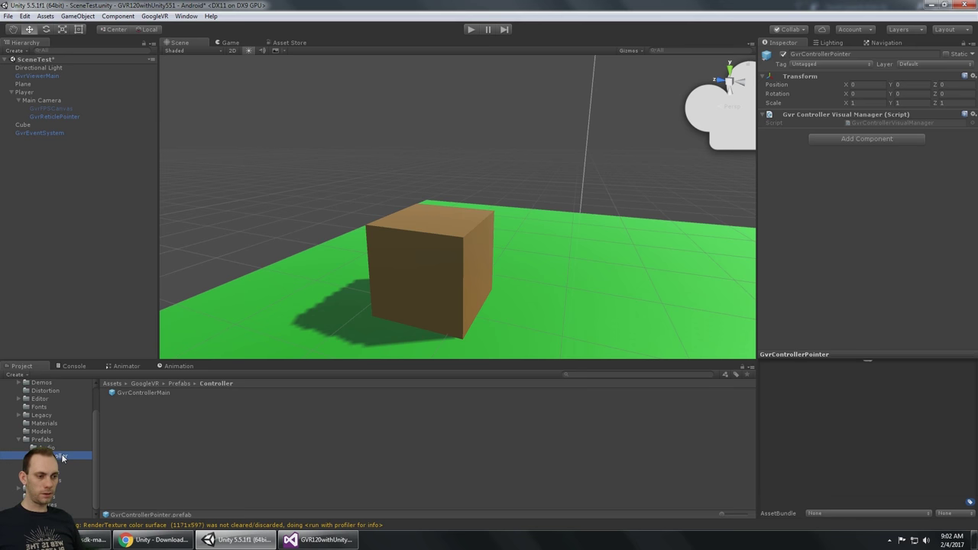
scroll(28, 399, "up", 2)
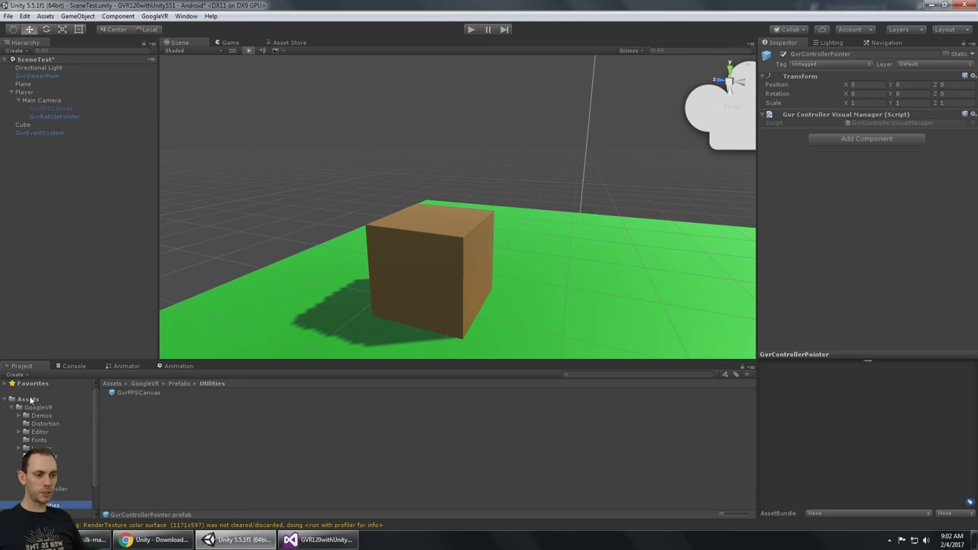
Save the test scene and open GVRDemo from GoogleVR/Demos/Scenes.
left_click(42, 416)
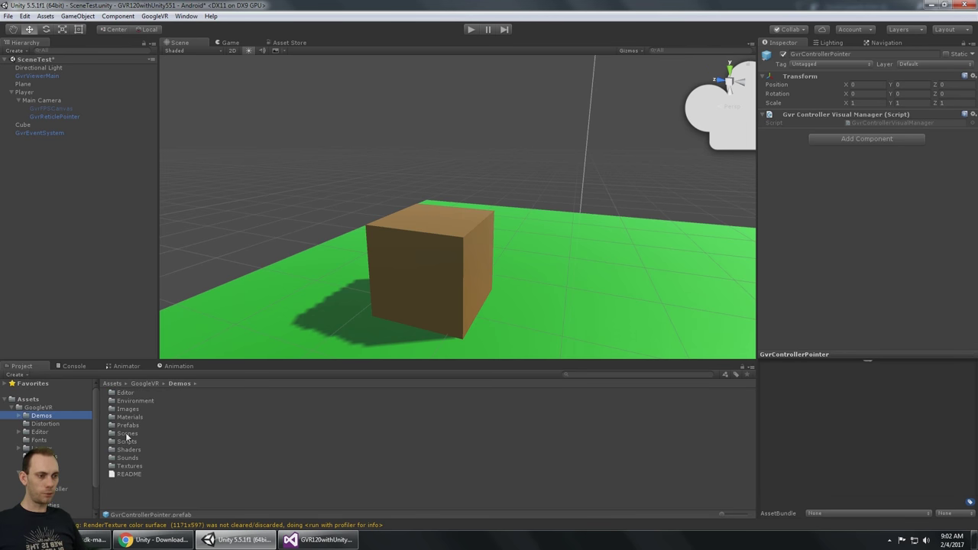
double_click(127, 433)
key("ctrl+s")
double_click(132, 393)
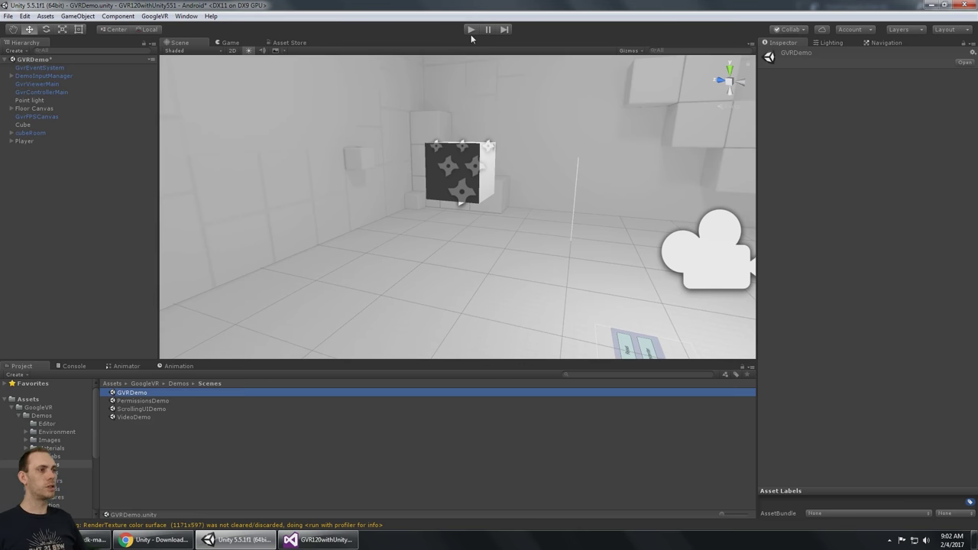
Run GVRDemo in VR preview and look around the room until a cube is under the gaze.
left_click(471, 30)
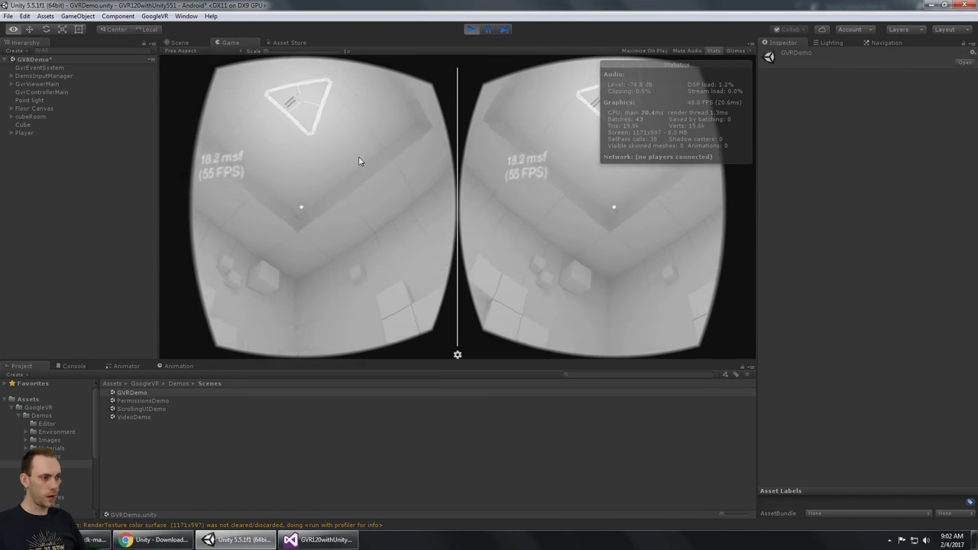
key("alt")
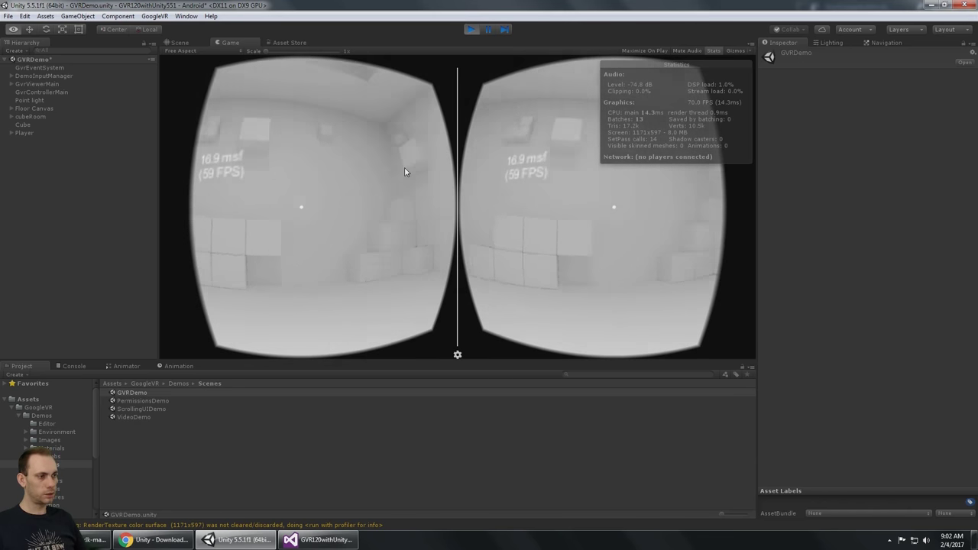
key("alt")
key("alt")
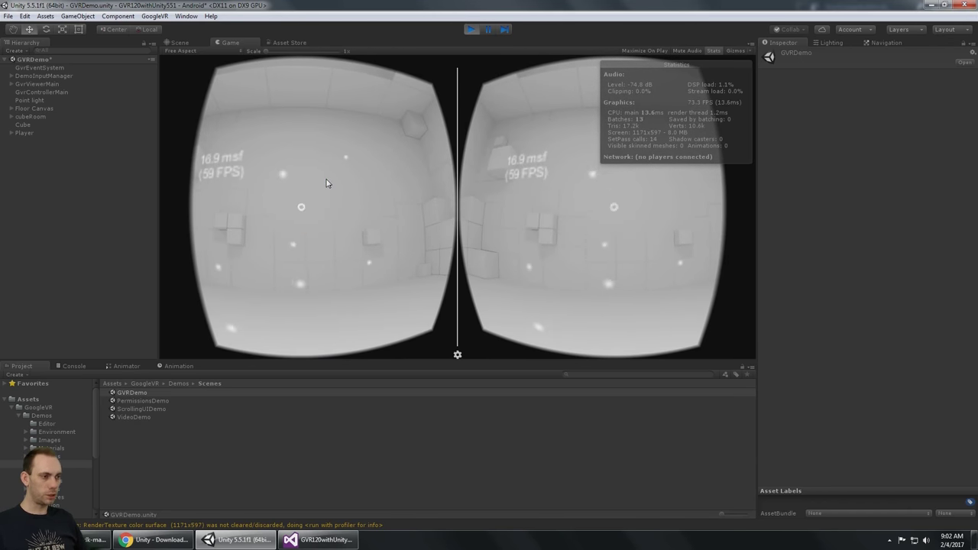
key("alt")
key("alt")
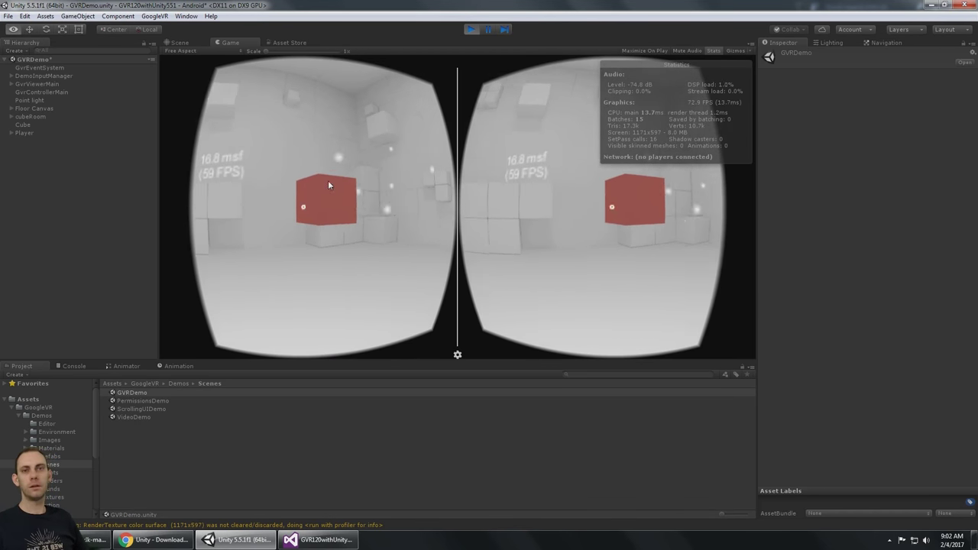
Click the gazed cube to teleport it, then stop the run and select the PermissionsDemo scene.
left_click(323, 181)
key("alt")
key("alt")
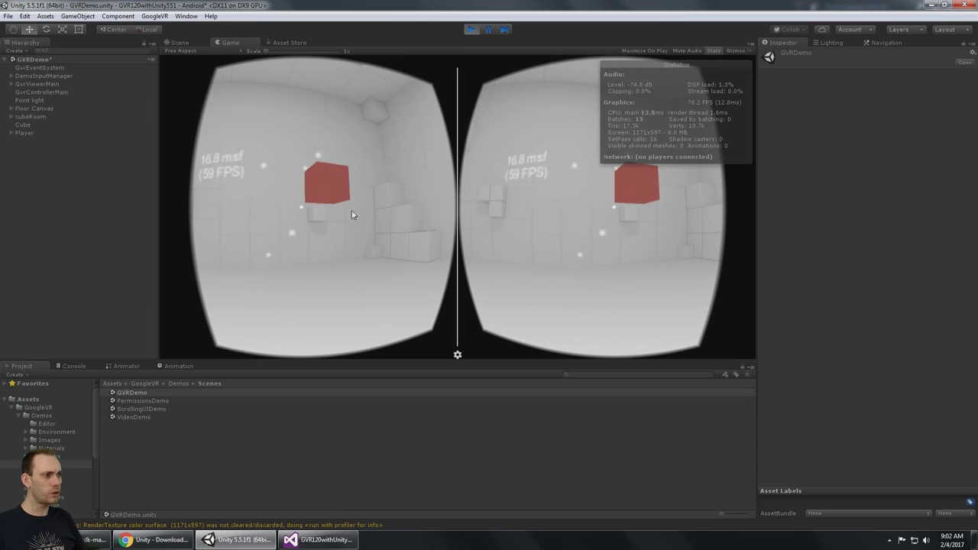
left_click(471, 29)
left_click(153, 401)
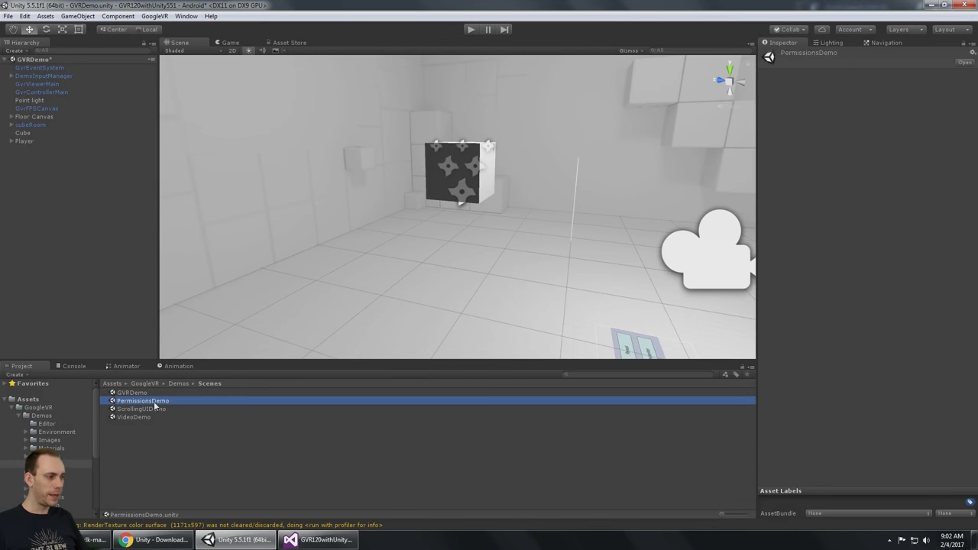
Open PermissionsDemo without saving GVRDemo's changes and orbit the view toward the status canvas.
double_click(156, 403)
left_click(520, 288)
key("alt")
left_click_drag(407, 145, 504, 166, "alt")
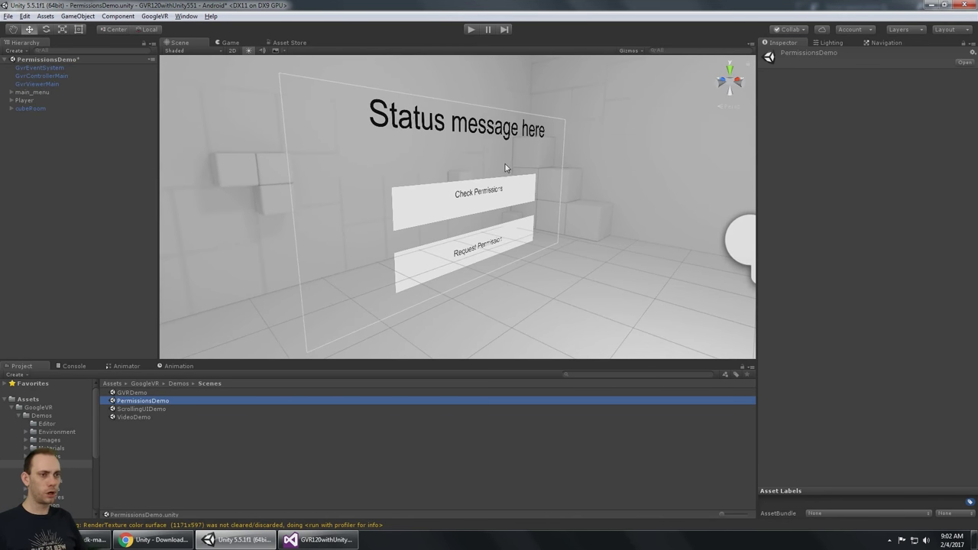
Inspect the main_menu canvas and its children, then open its PermissionsFlowManager script.
left_click(38, 93)
key("Down")
left_click(41, 92)
key("Right")
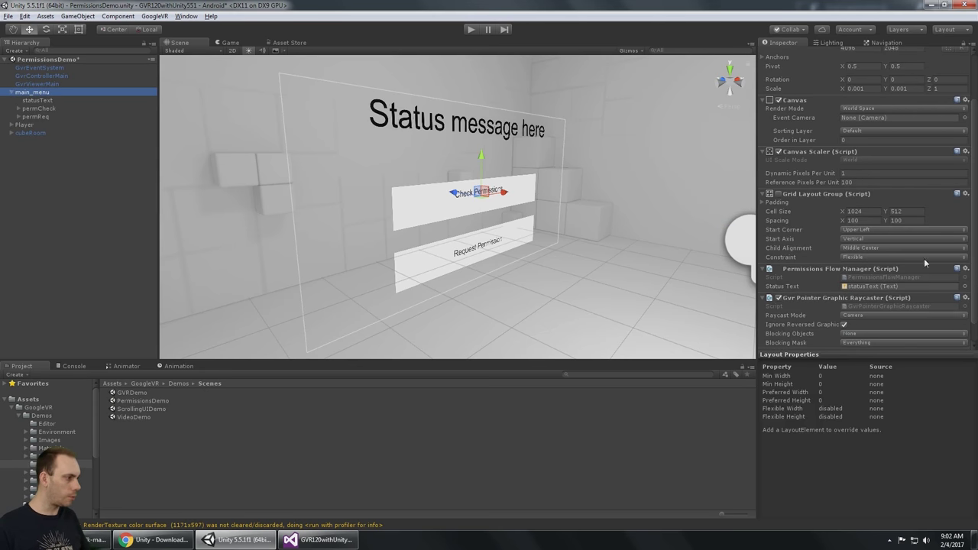
scroll(898, 255, "down", 3)
double_click(845, 254)
Scroll PermissionsFlowManager.cs down to RequestPermissions, selecting the status message lines.
scroll(503, 236, "down", 4)
scroll(503, 237, "down", 5)
left_click_drag(208, 167, 407, 167)
scroll(356, 213, "down", 3)
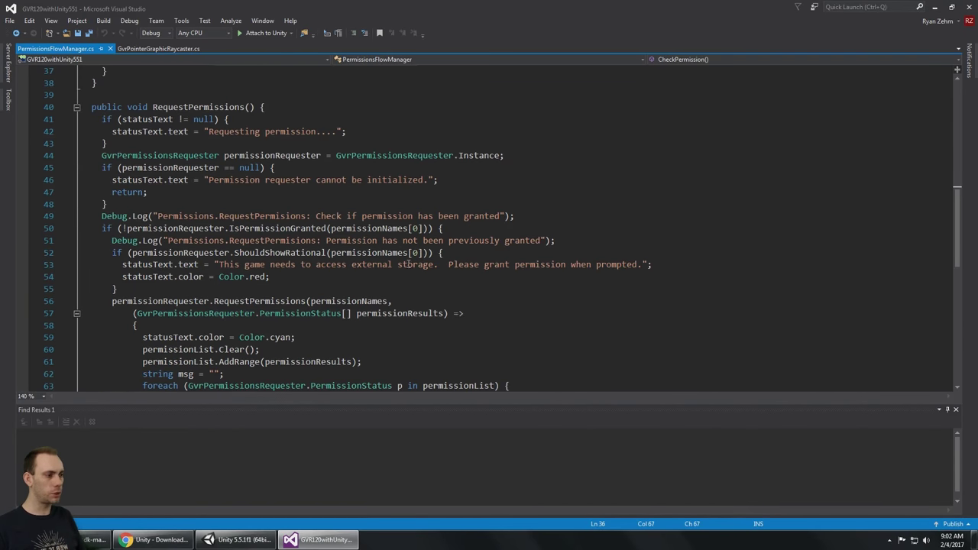
left_click_drag(450, 263, 621, 264)
Scroll back up through the code and switch back to Unity.
scroll(398, 247, "down", 10)
scroll(391, 244, "up", 4)
scroll(391, 244, "up", 2)
left_click(265, 536)
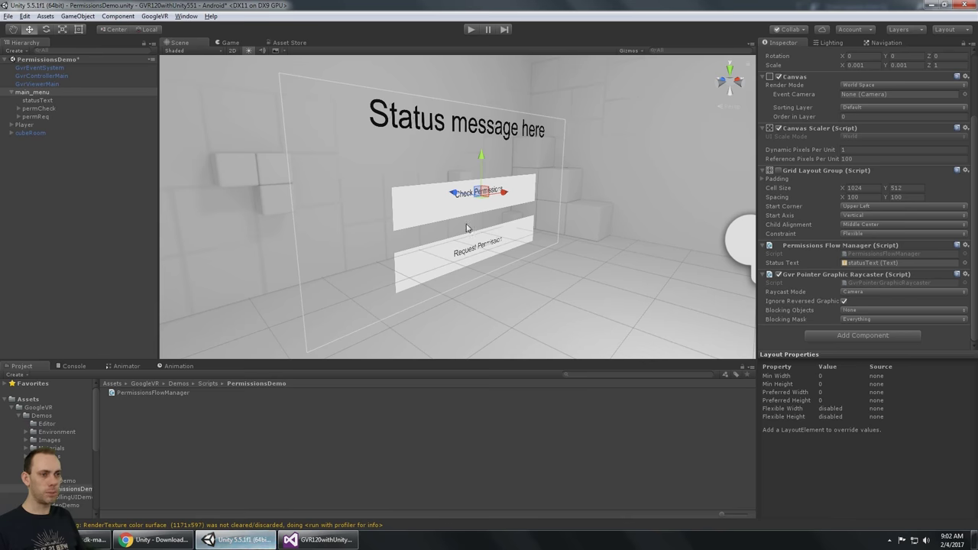
Open ScrollingUIDemo without saving PermissionsDemo's changes and do a quick test run.
left_click(65, 472)
left_click(64, 463)
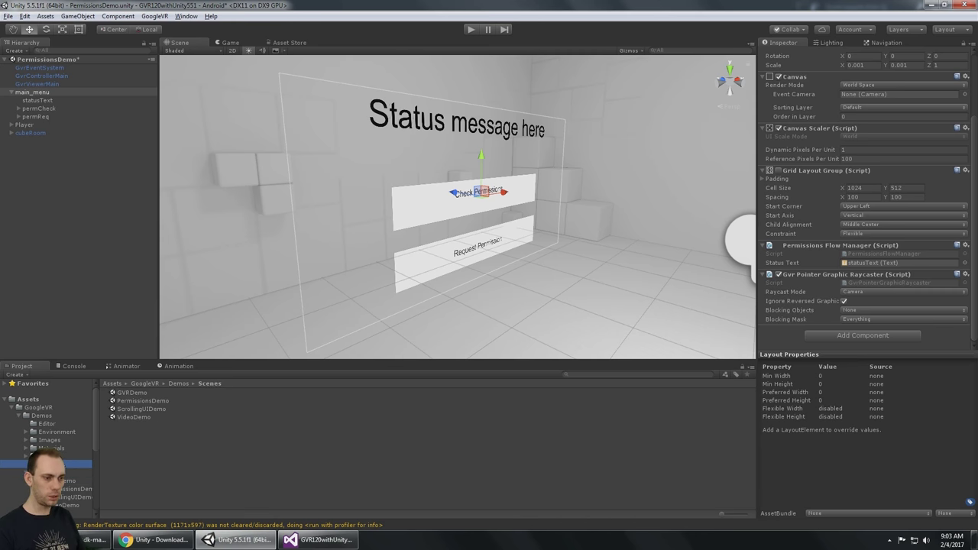
double_click(144, 409)
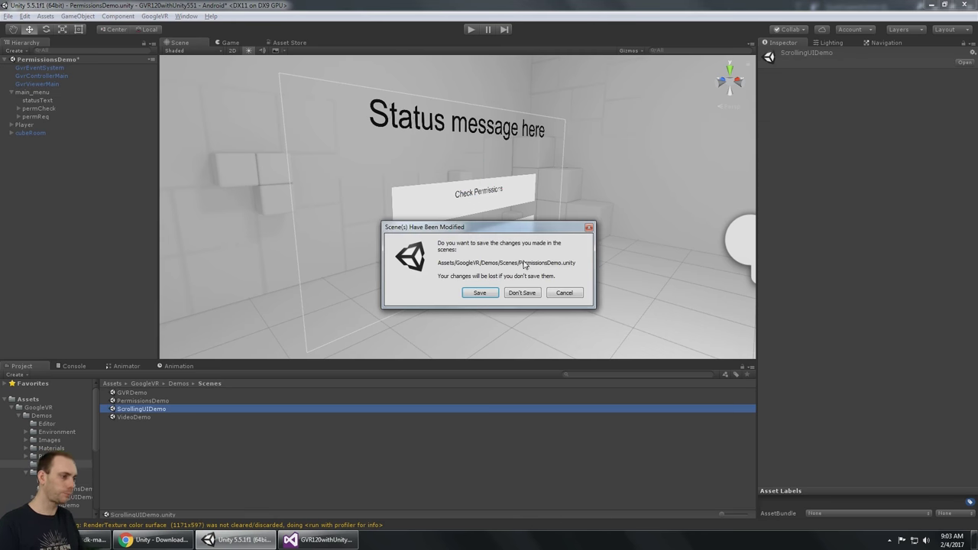
left_click(522, 293)
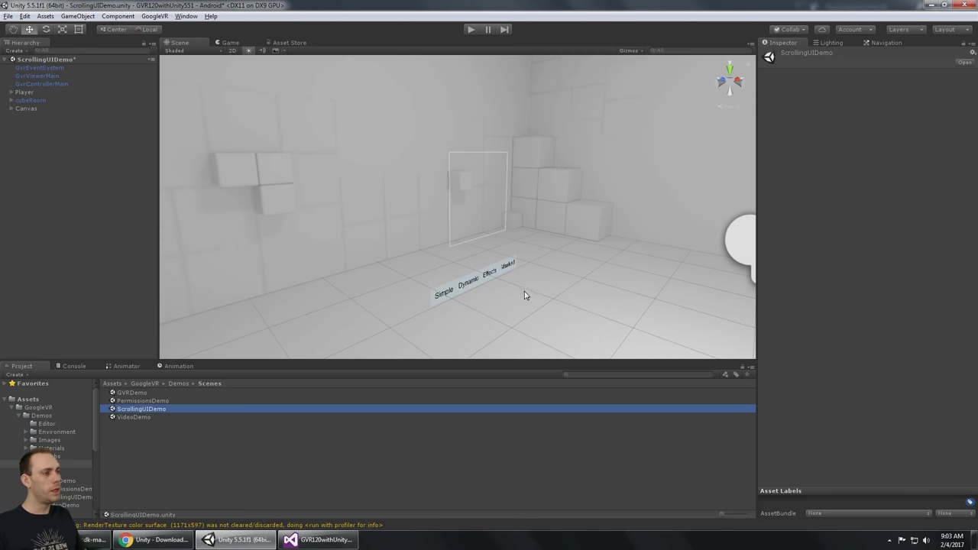
left_click(473, 28)
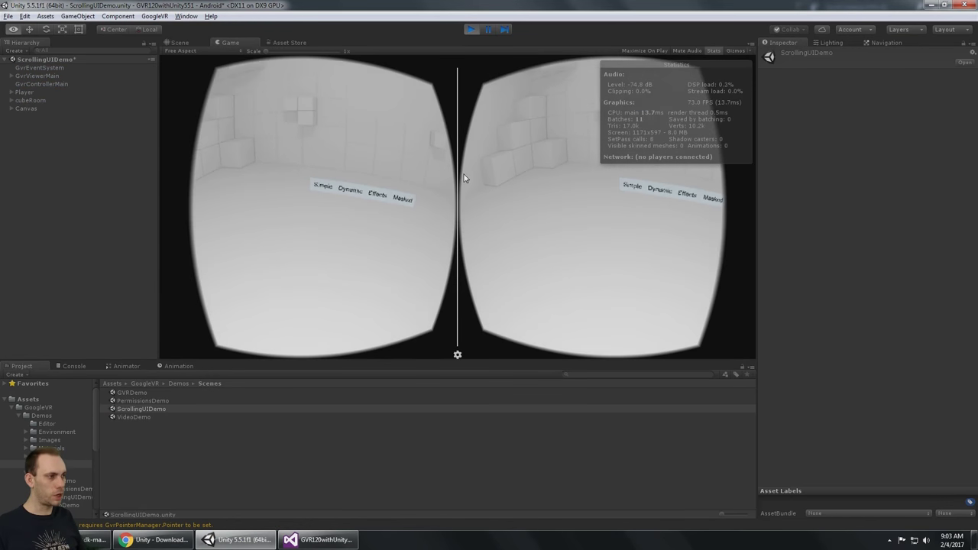
left_click(470, 29)
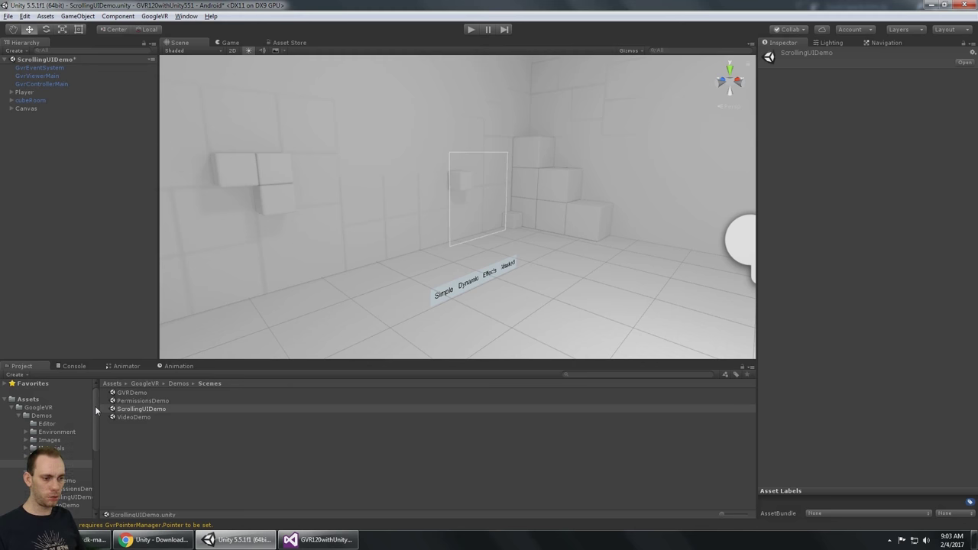
Drag the GvrReticlePointer prefab from the UI prefabs folder under Player > Main Camera.
left_click(46, 472)
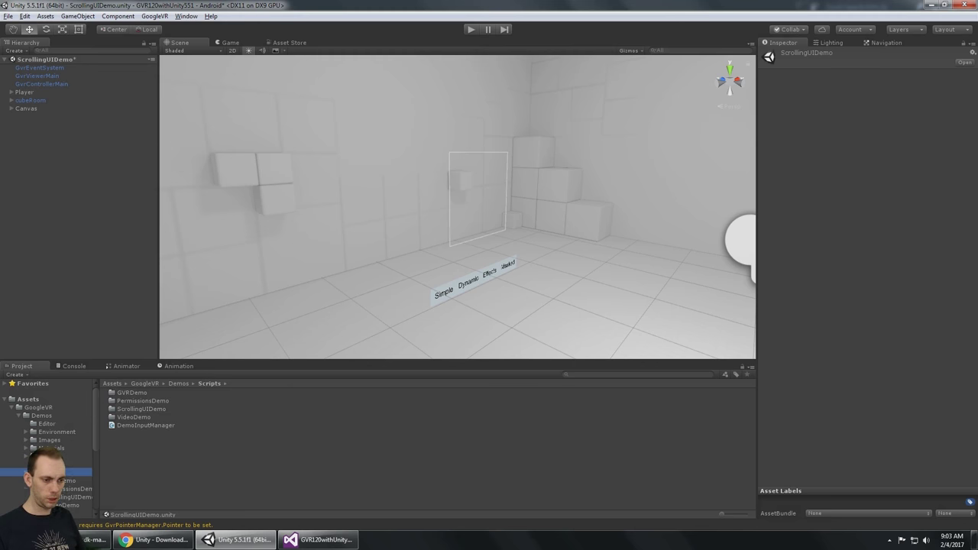
scroll(68, 499, "down", 2)
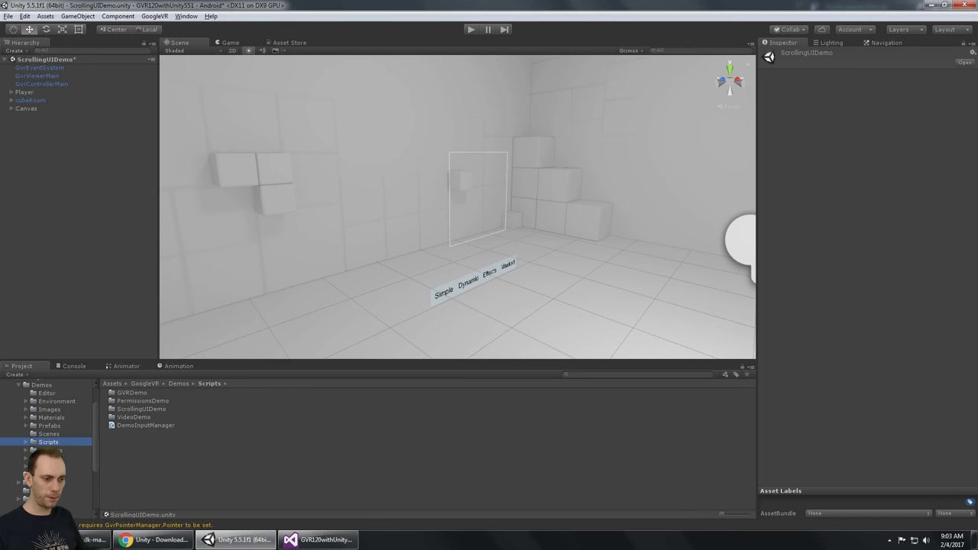
scroll(49, 444, "down", 5)
left_click(54, 464)
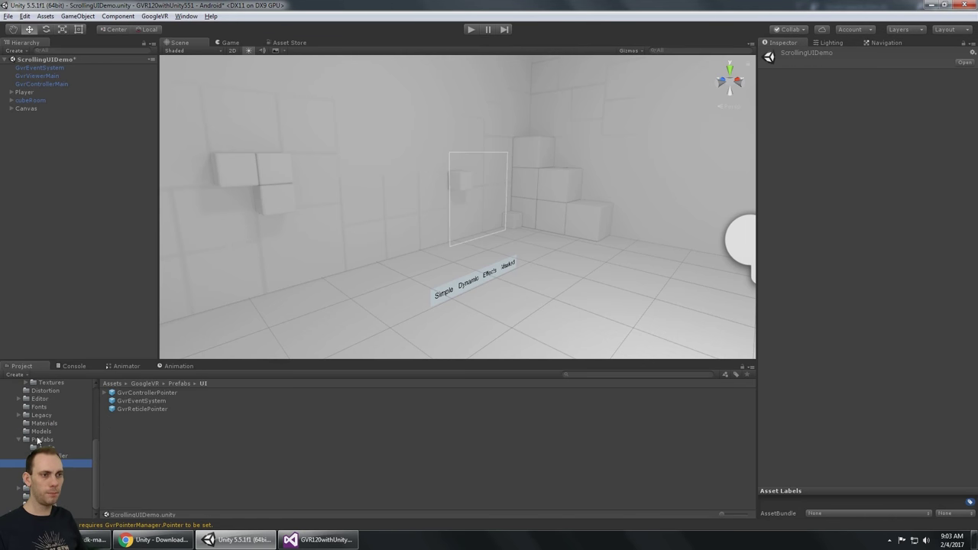
left_click(25, 92)
key("Right")
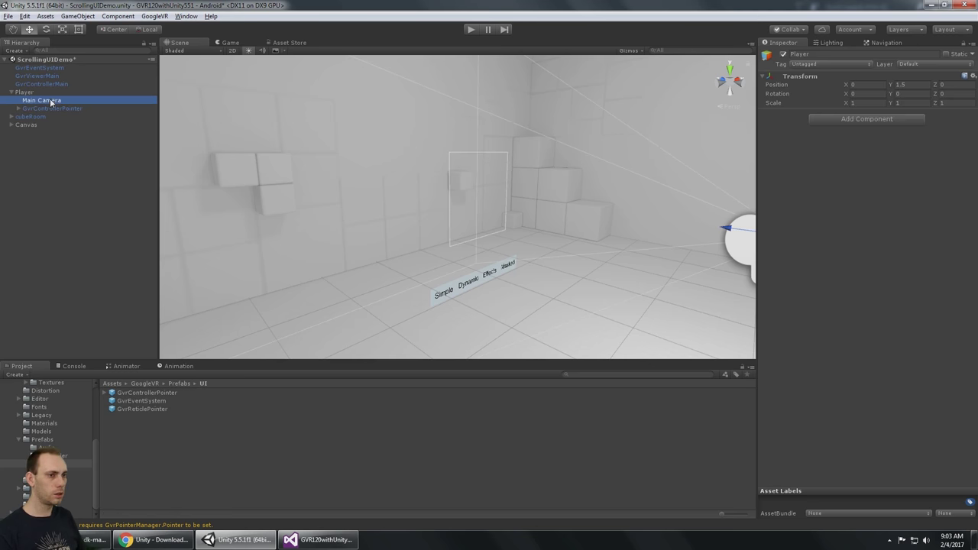
left_click(49, 100)
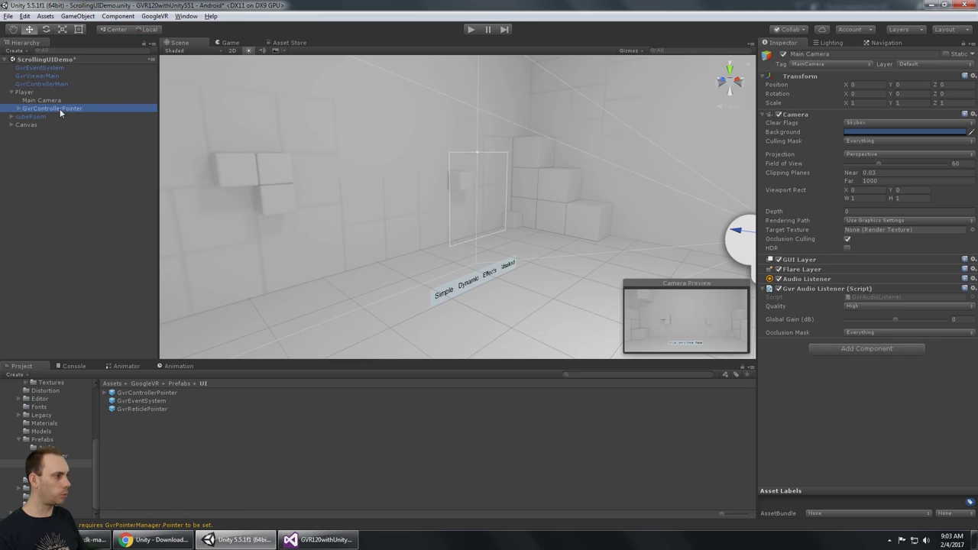
left_click(60, 109)
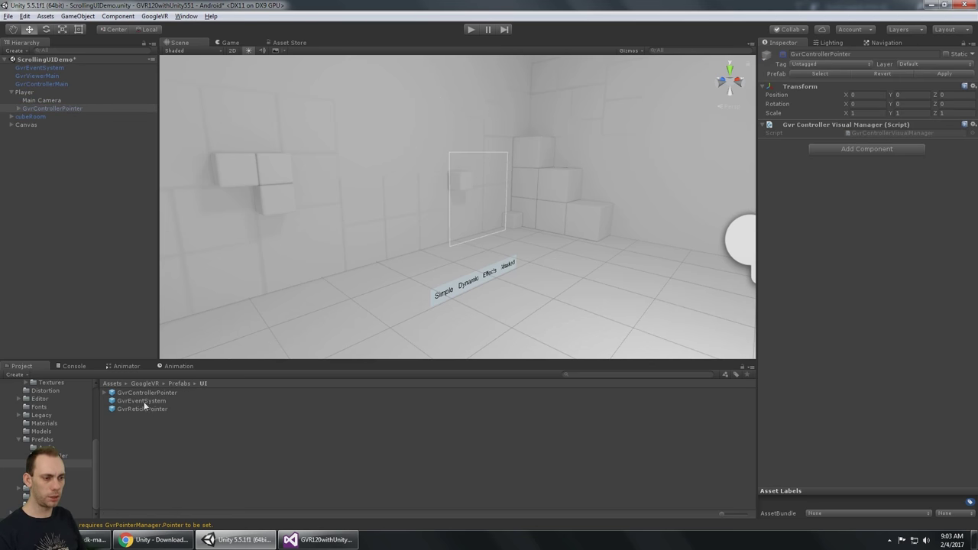
left_click_drag(142, 408, 55, 107)
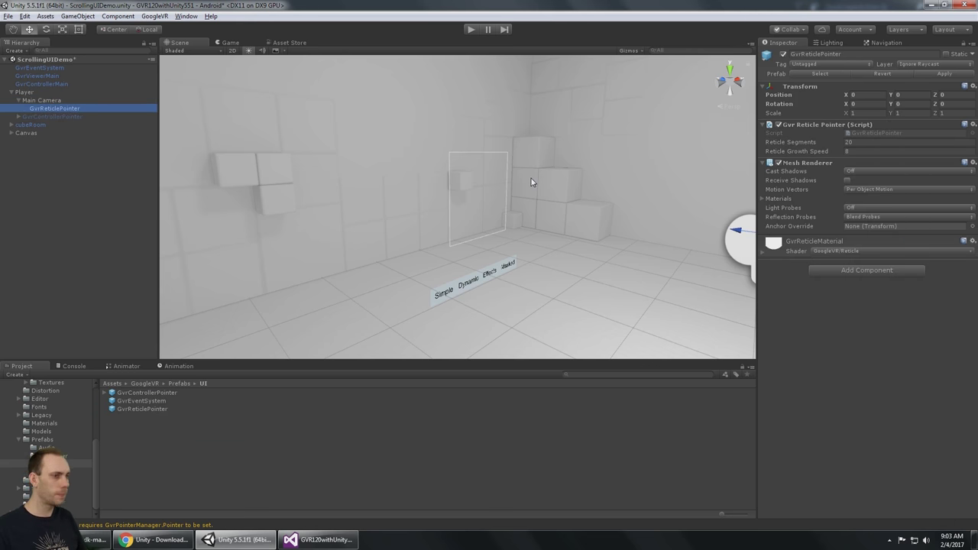
Check the Gvr objects in the Hierarchy and start a test run with the new reticle.
left_click(42, 83)
key("Up")
key("Up")
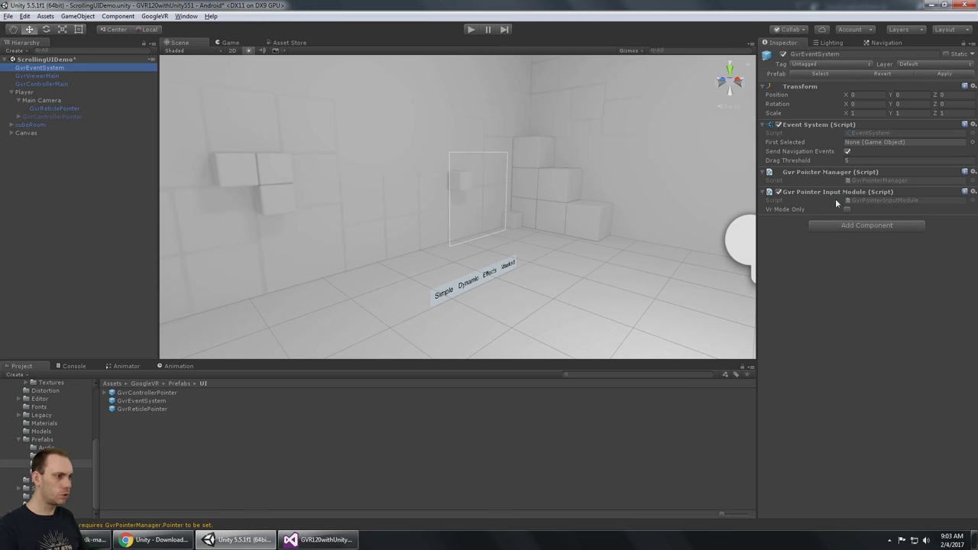
key("Down")
key("Down")
key("Down")
left_click(470, 29)
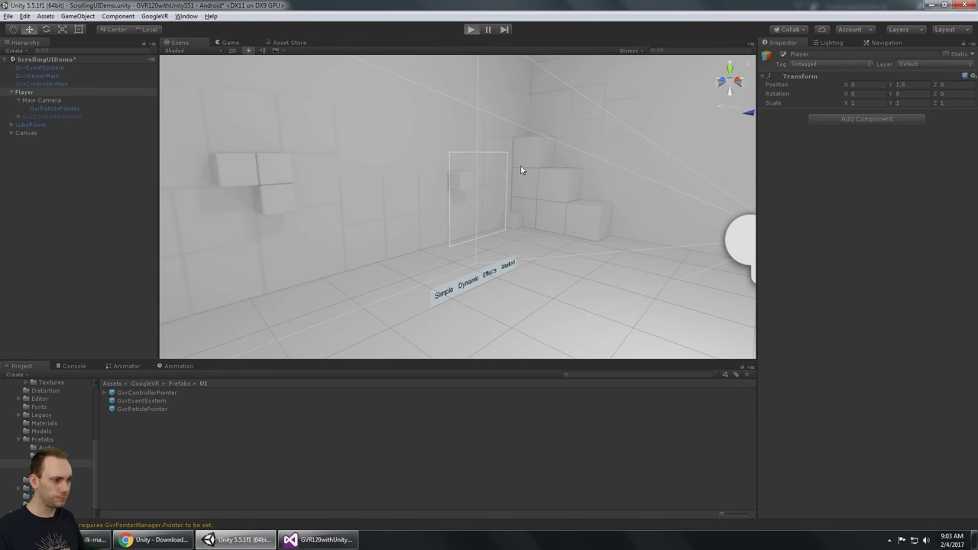
Look around the VR view, aiming the gaze reticle at the Masked and Dynamic tabs.
key("alt")
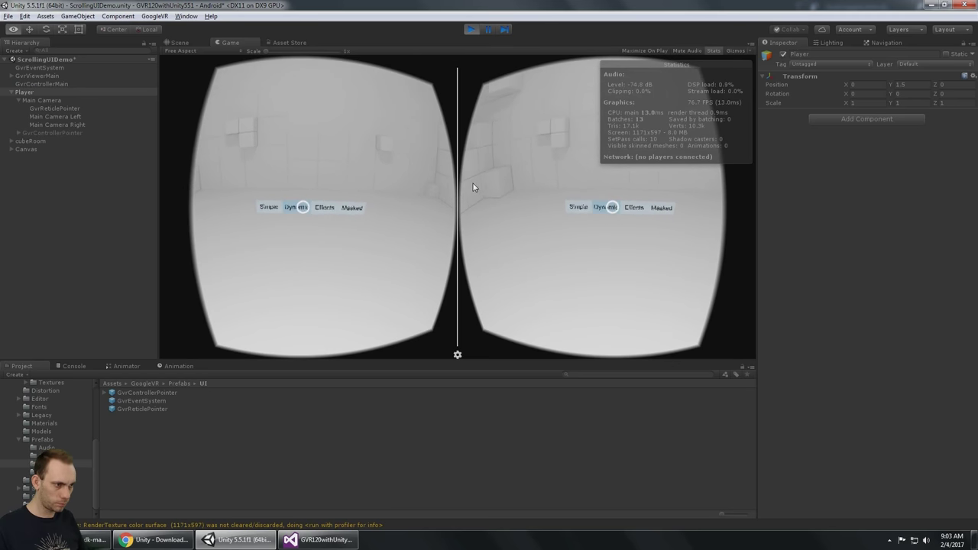
key("alt")
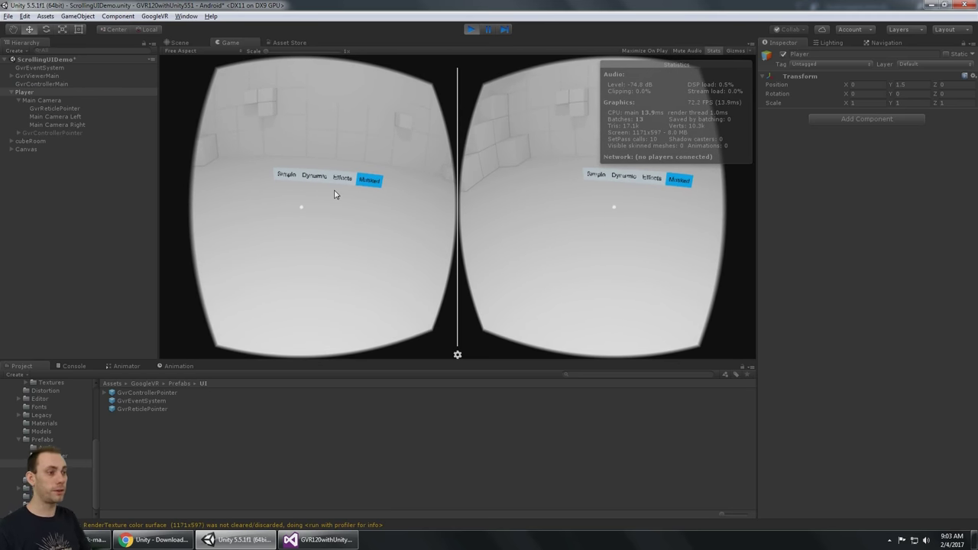
key("alt")
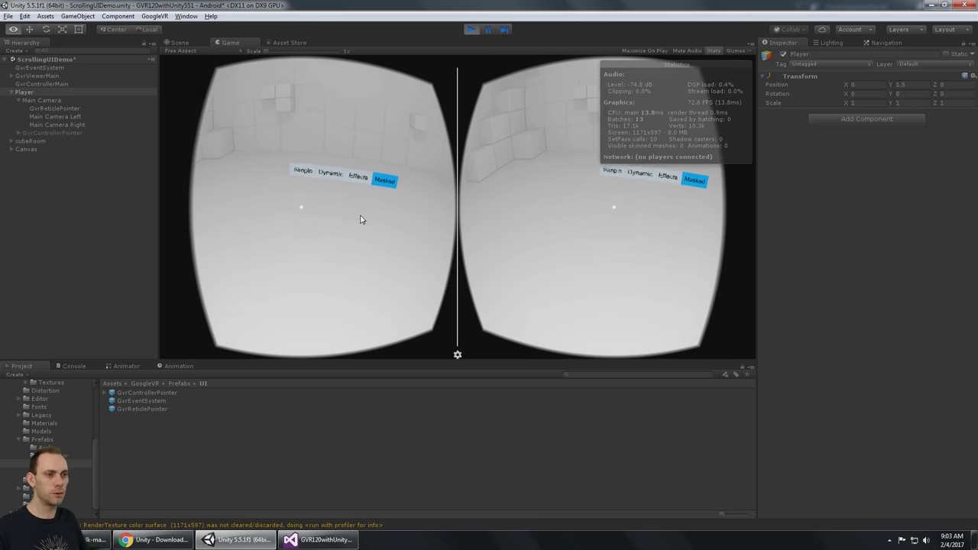
key("alt")
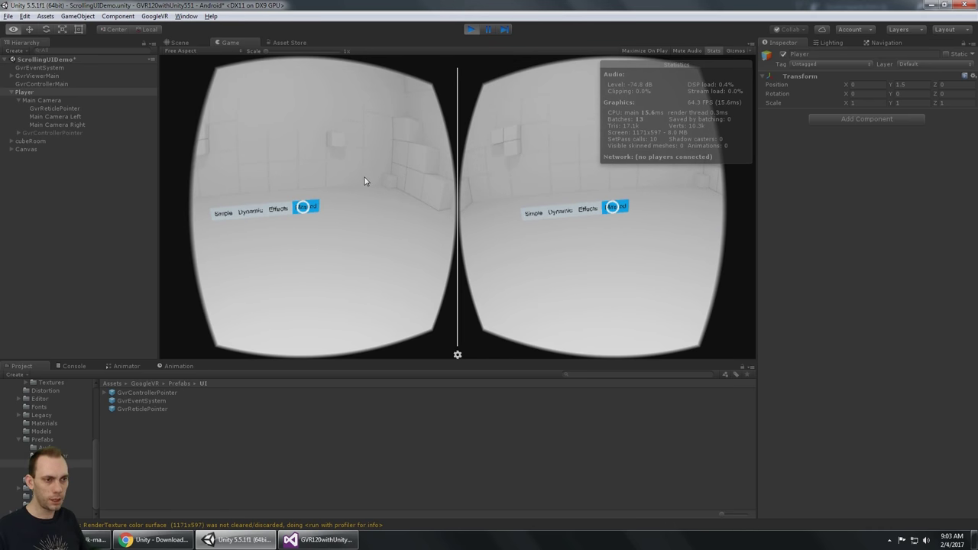
Expand Canvas and its TabSimple, TabDynamic and TabMasked entries, inspecting the button sound objects.
left_click(12, 150)
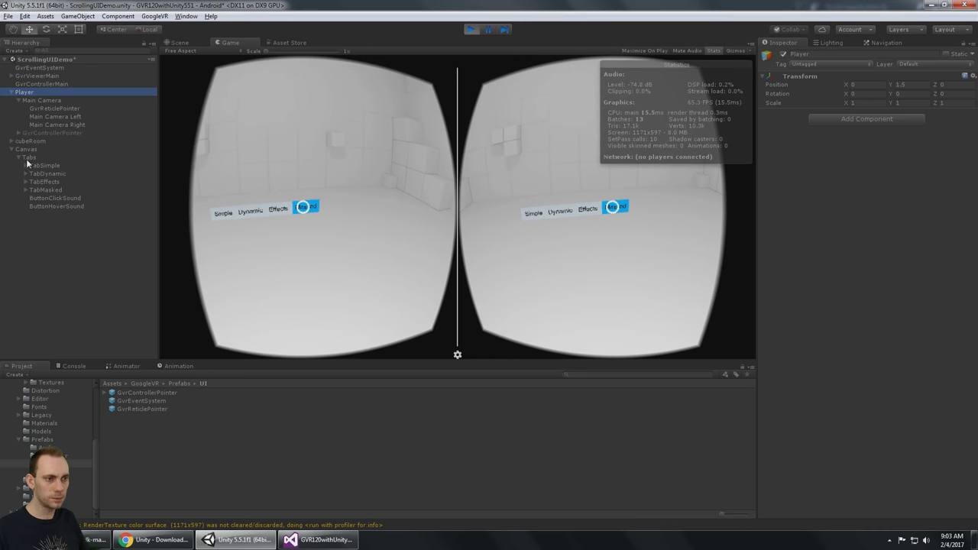
left_click(48, 166)
left_click(25, 165)
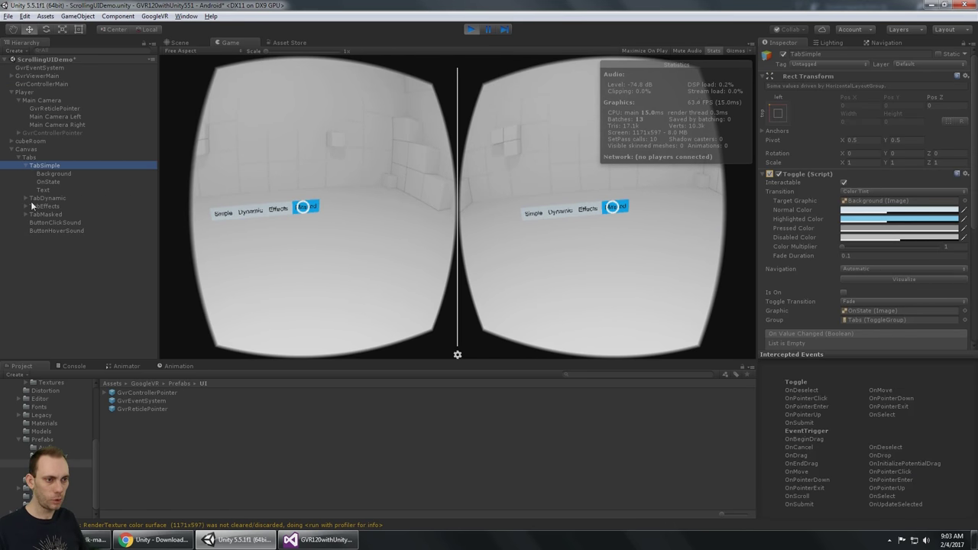
left_click(26, 198)
left_click(25, 263)
left_click(88, 295)
left_click(84, 304)
Look around the game view once more and stop the ScrollingUIDemo test run.
left_click(424, 144)
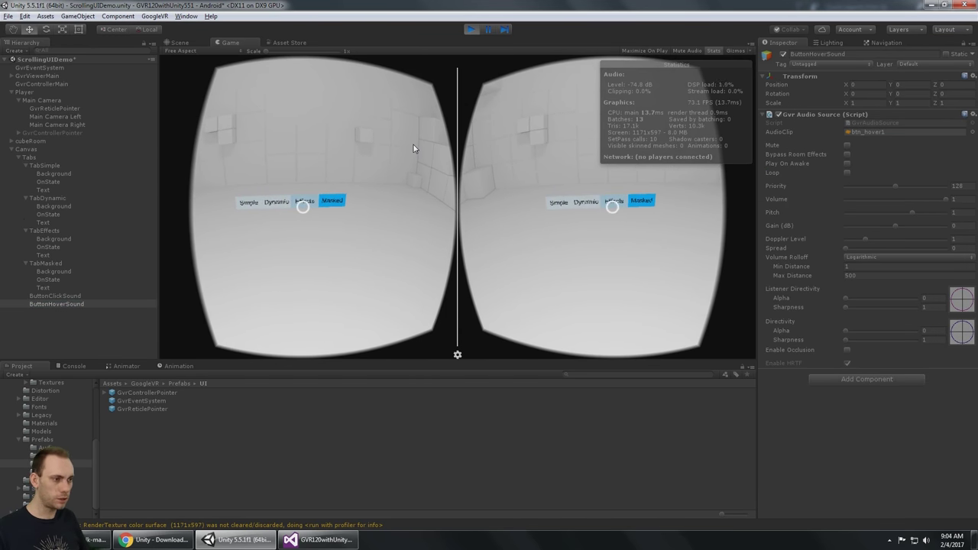
mouse_move(390, 141)
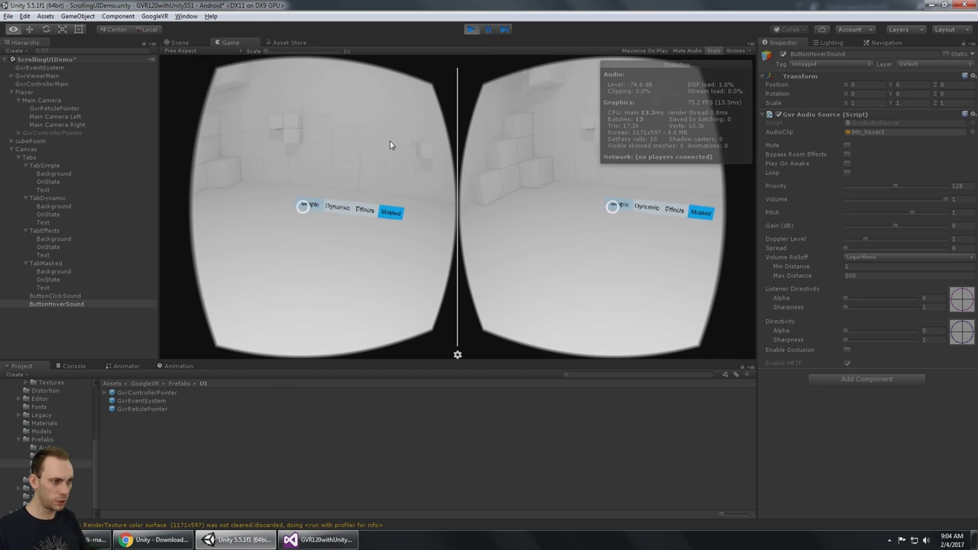
mouse_move(408, 127)
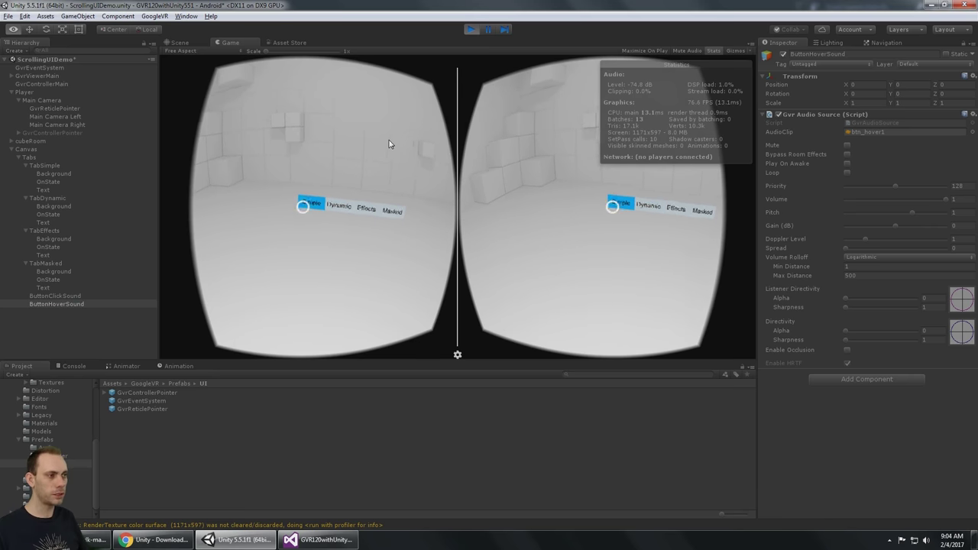
left_click(471, 29)
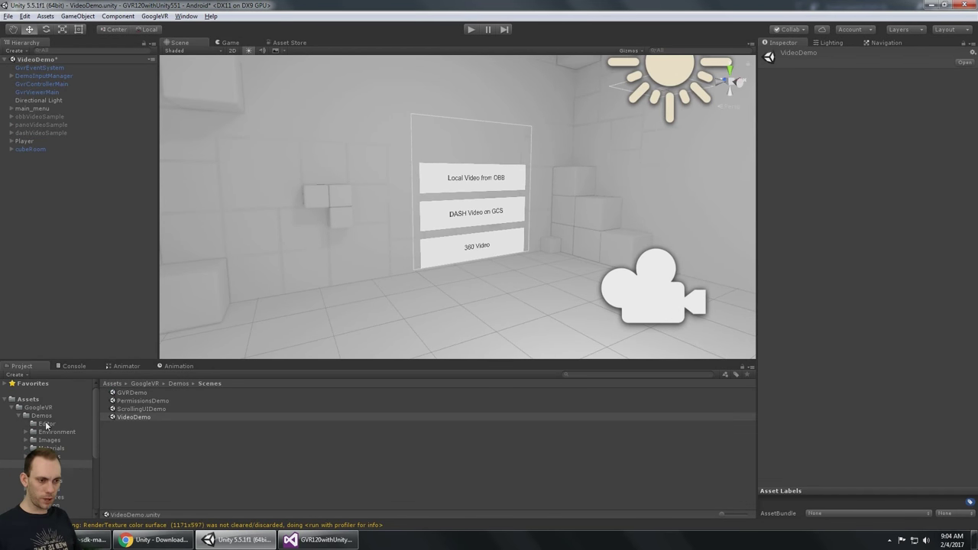
Browse the GoogleVR Demos, Editor and Environment folders in the Project panel.
left_click(47, 424)
left_click(40, 416)
left_click(46, 424)
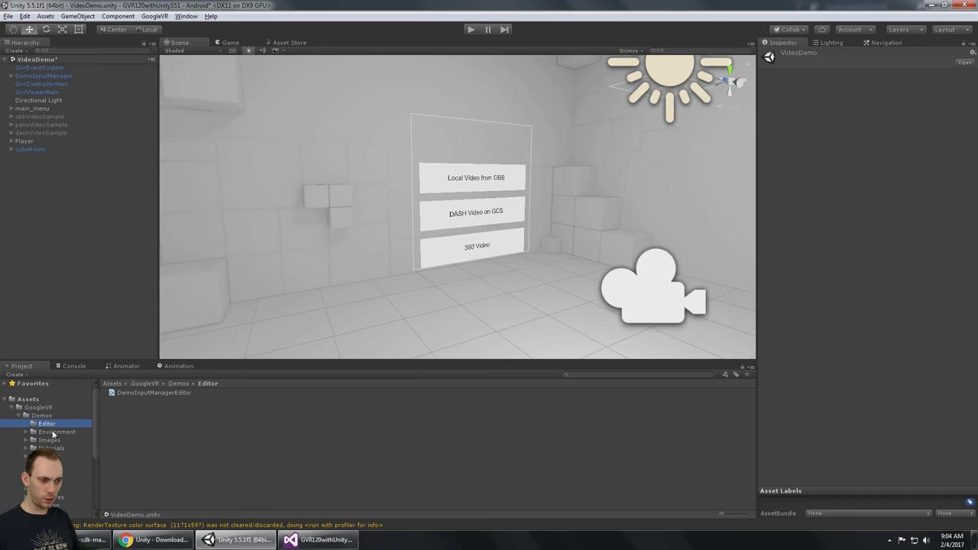
key("Down")
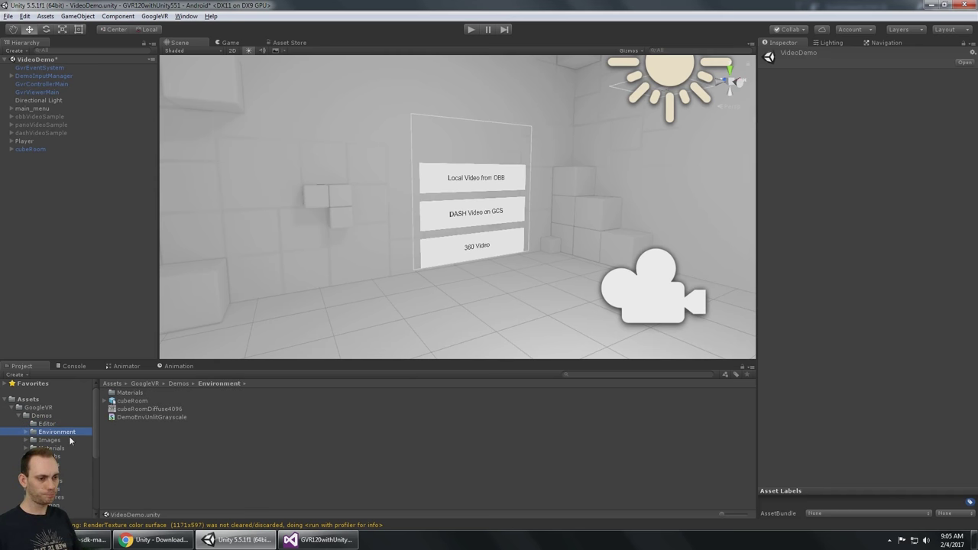
key("Left")
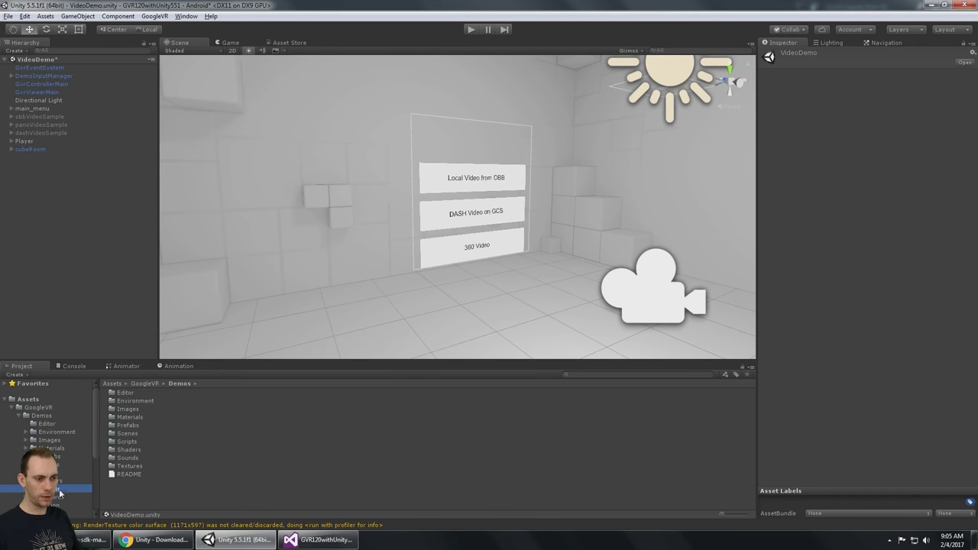
key("Down")
Collapse Demos and open the SceneTest scene from the top-level Assets folder.
left_click(21, 415)
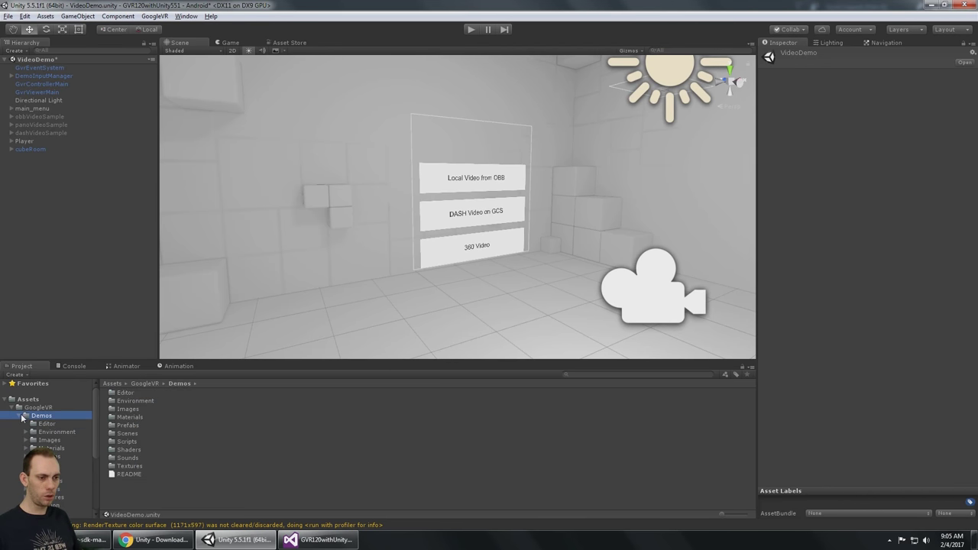
left_click(28, 399)
double_click(140, 409)
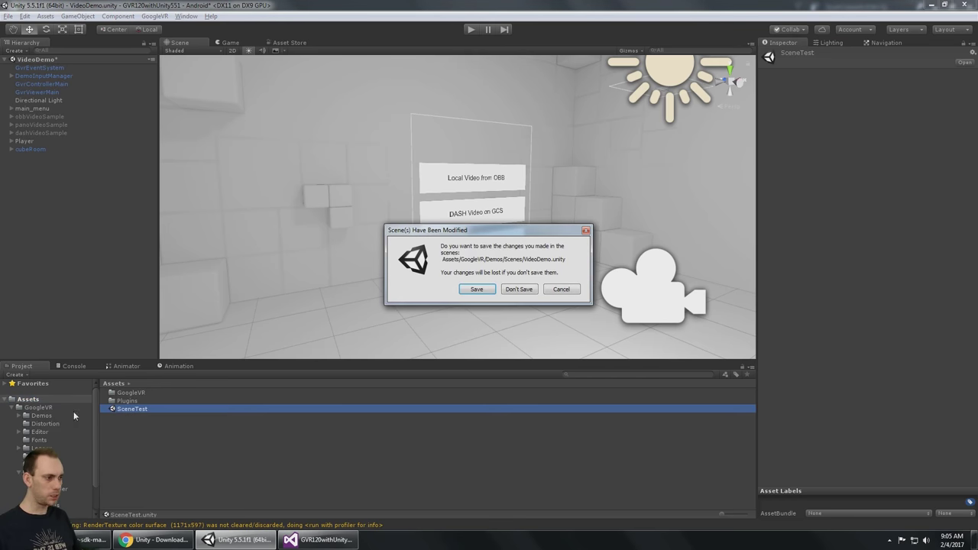
Discard the VideoDemo changes and open the Demos > Environment folder.
left_click(514, 287)
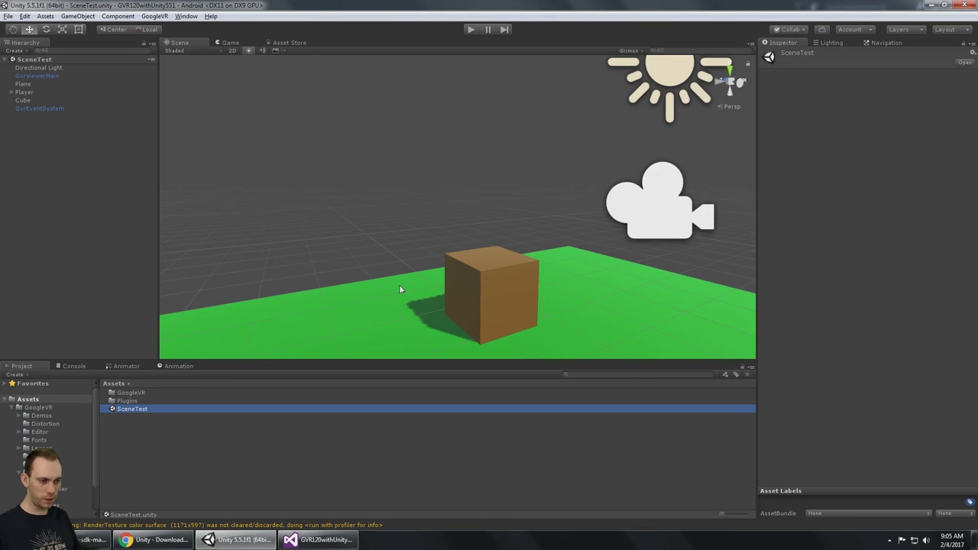
left_click(67, 474)
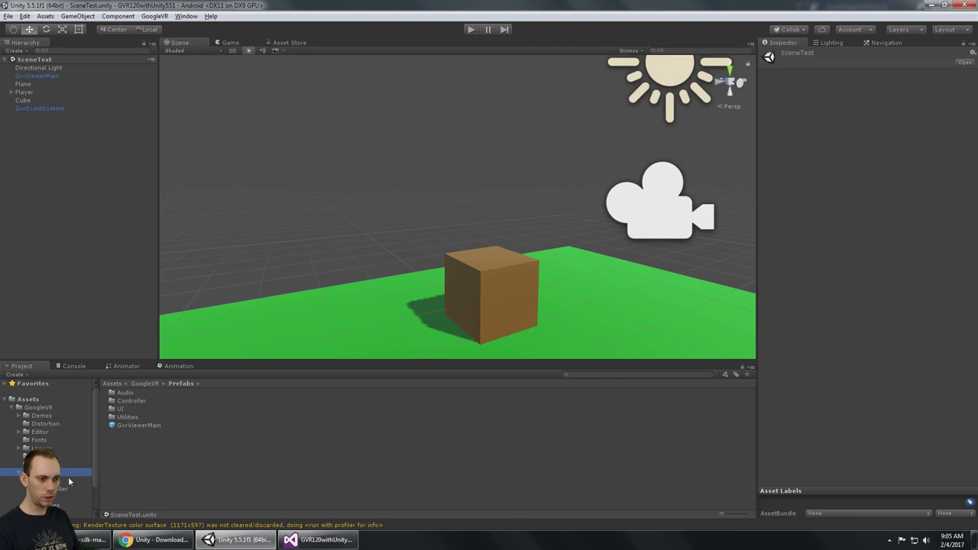
double_click(44, 419)
left_click(55, 432)
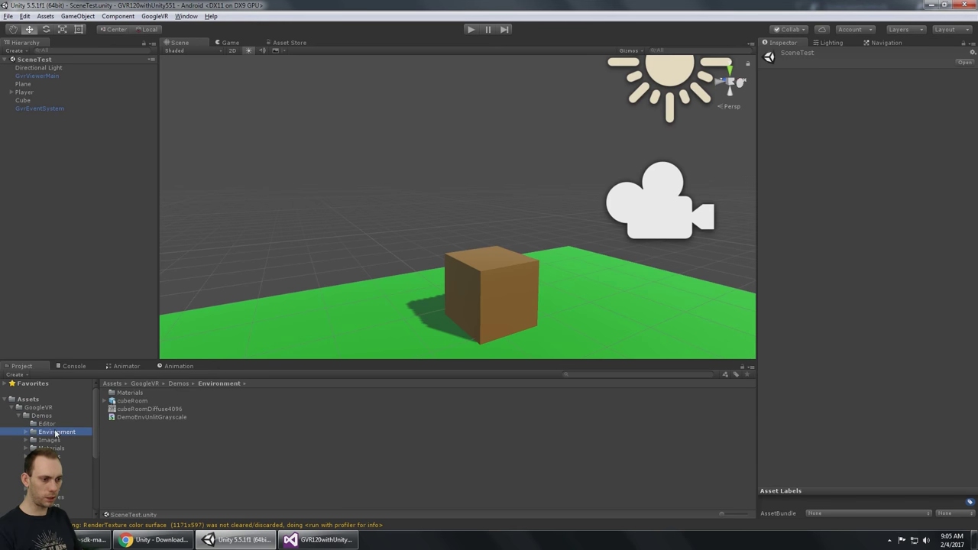
Place cubeRoom into the scene, frame it, and push it back to Z 10.41.
left_click_drag(132, 401, 541, 288)
key("f")
scroll(541, 288, "down", 2)
left_click_drag(370, 136, 288, 161)
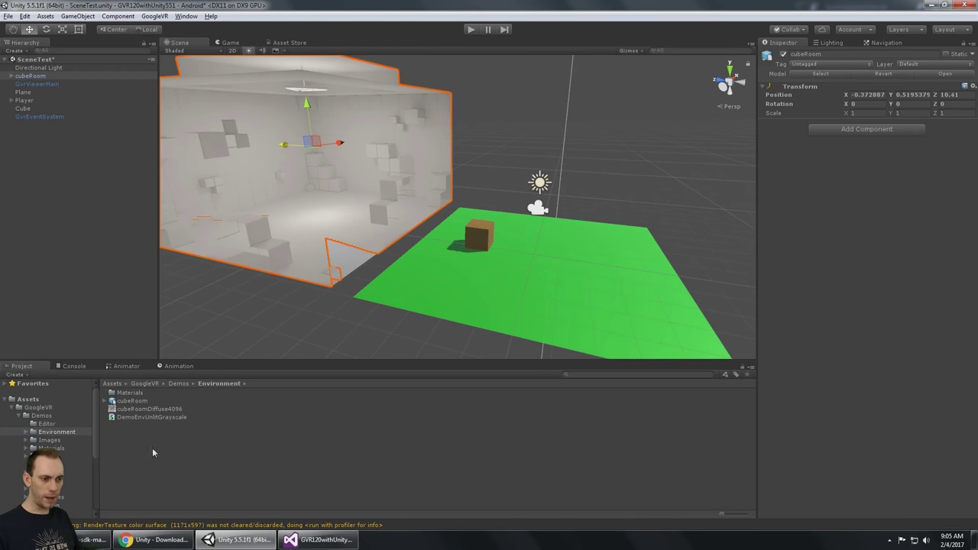
Browse the Textures and GoogleVR folders and orbit the view around the cubeRoom.
left_click(44, 504)
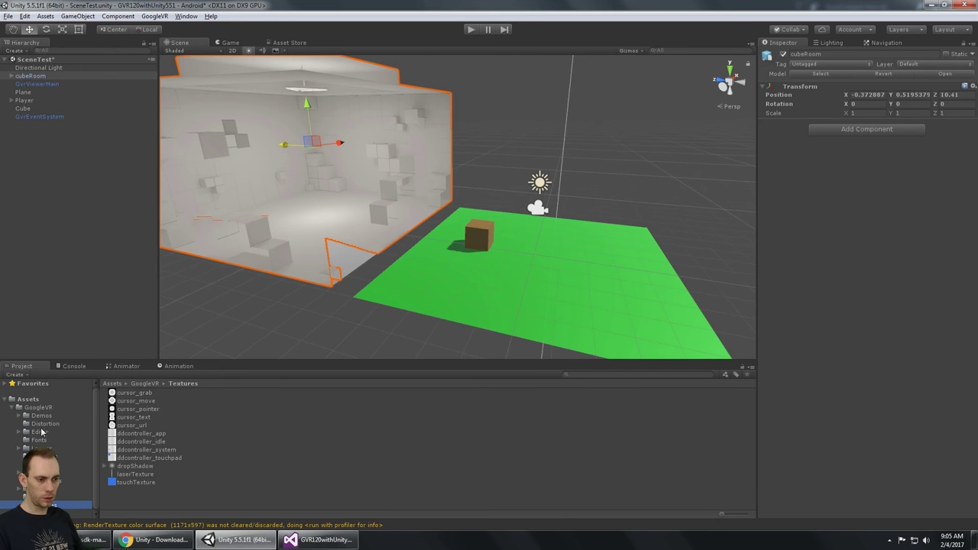
left_click(49, 408)
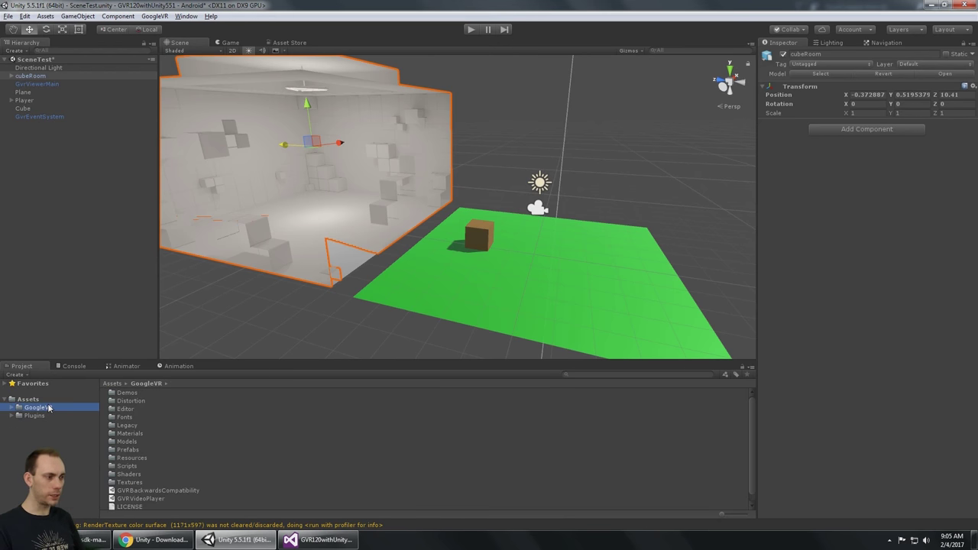
left_click_drag(624, 196, 405, 204, "alt")
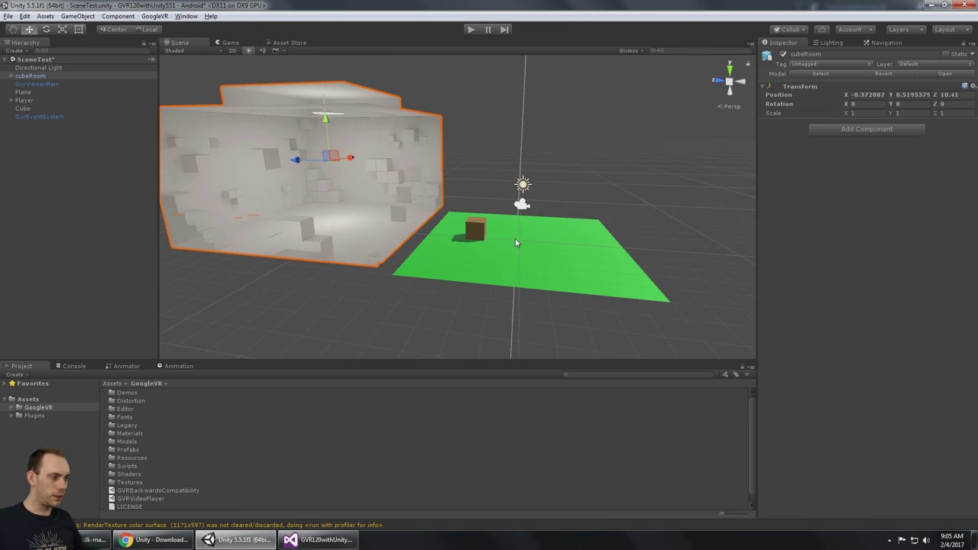
scroll(524, 191, "up", 3)
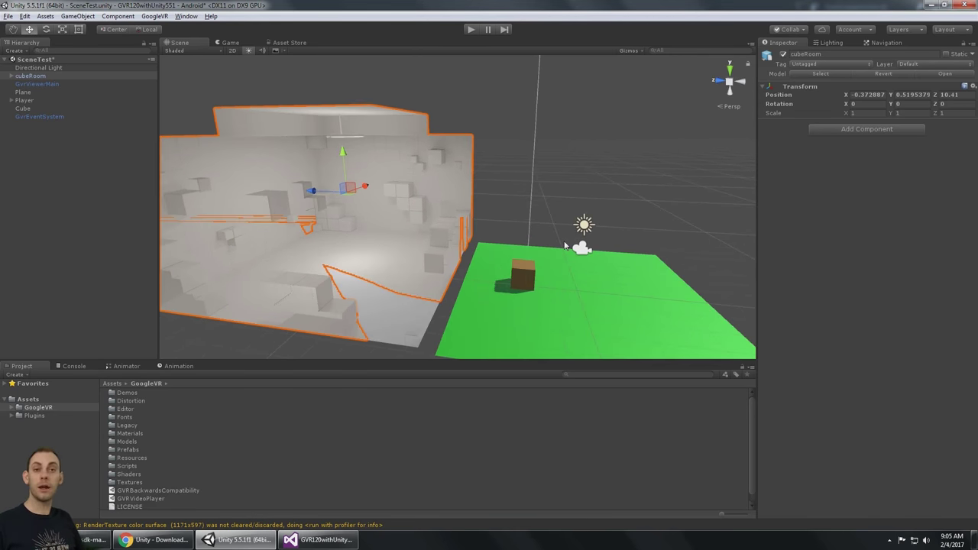
left_click_drag(565, 245, 493, 204, "alt")
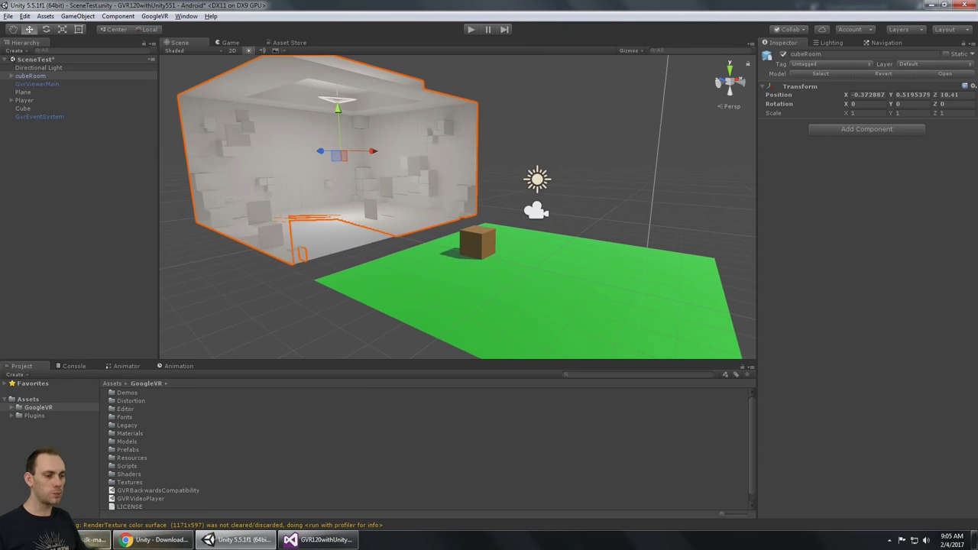
Restore the SDK folder window and navigate into Samples > DaydreamLabsControllerPlayground > Assets.
left_click(96, 540)
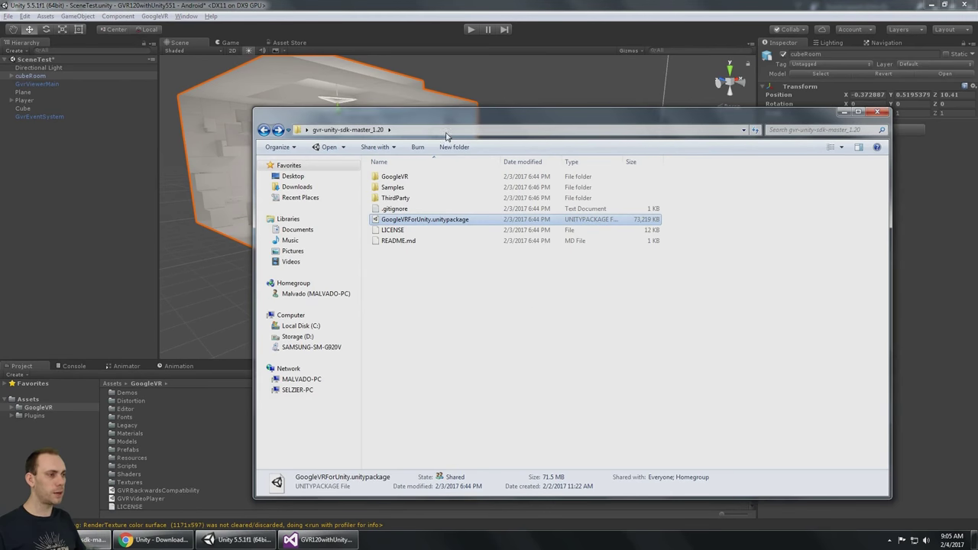
left_click_drag(450, 115, 537, 115)
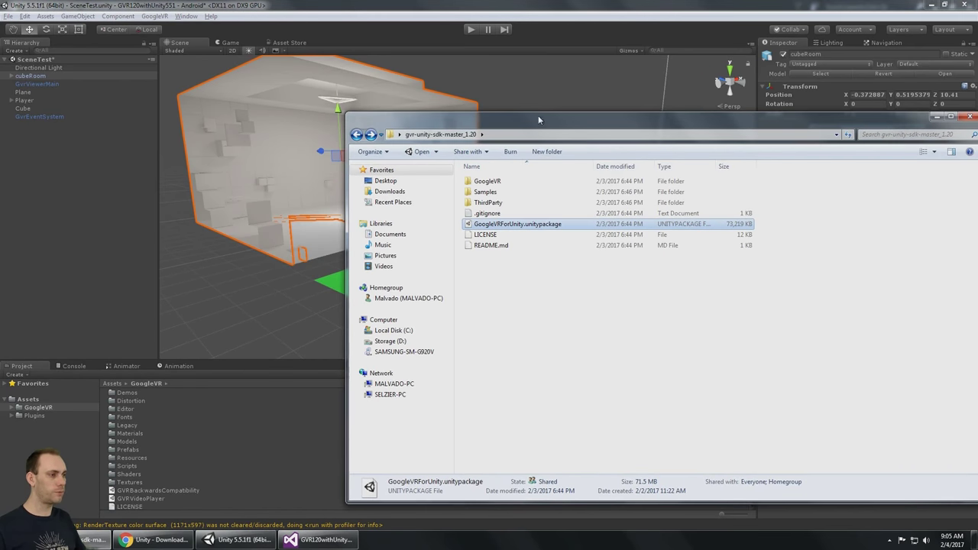
left_click(495, 193)
double_click(489, 196)
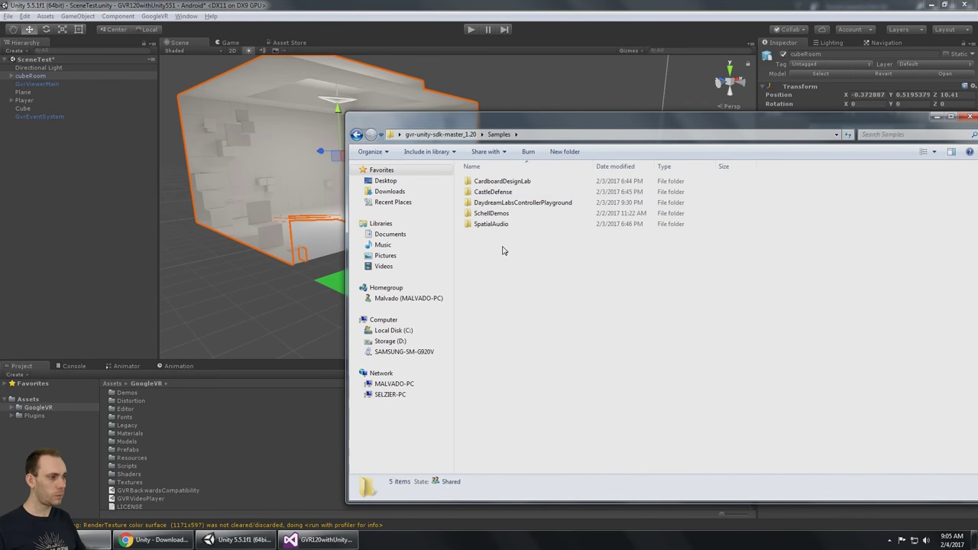
left_click(496, 227)
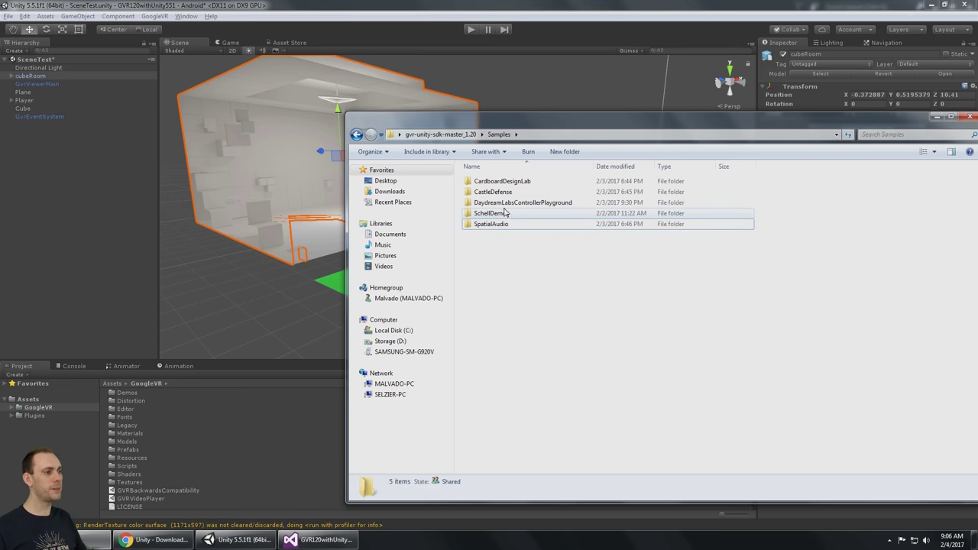
left_click(503, 204)
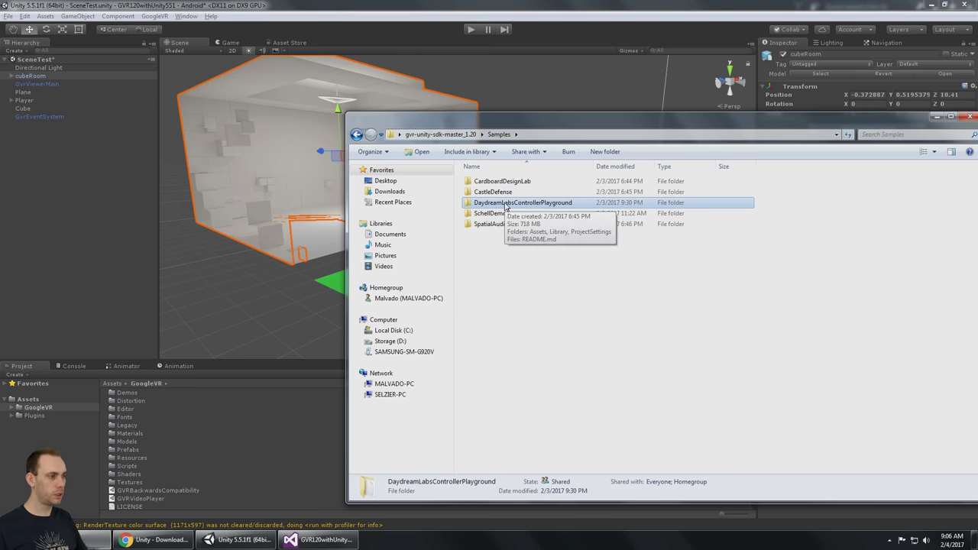
double_click(505, 205)
left_click(482, 183)
double_click(482, 183)
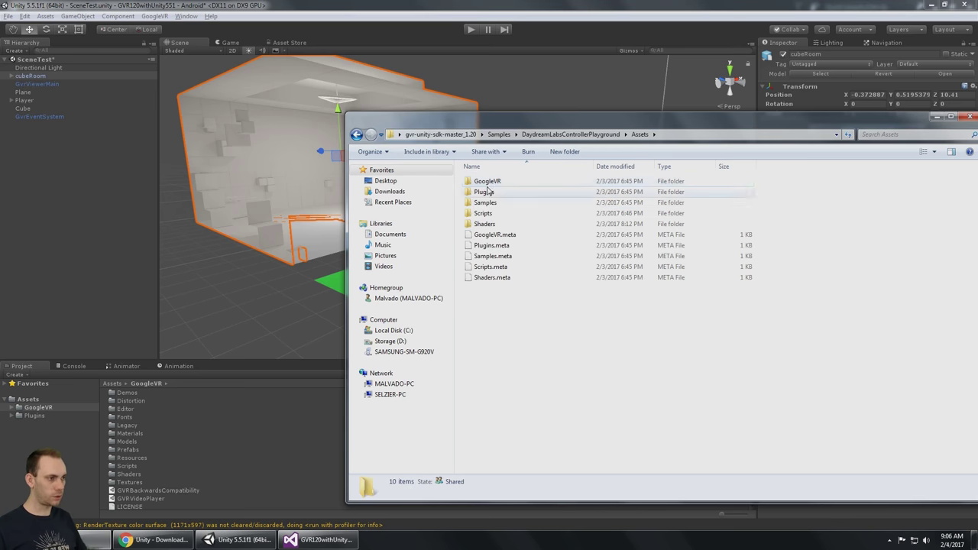
Back out and reopen the sample's Assets folder, peeking inside GoogleVR.
key("BackSpace")
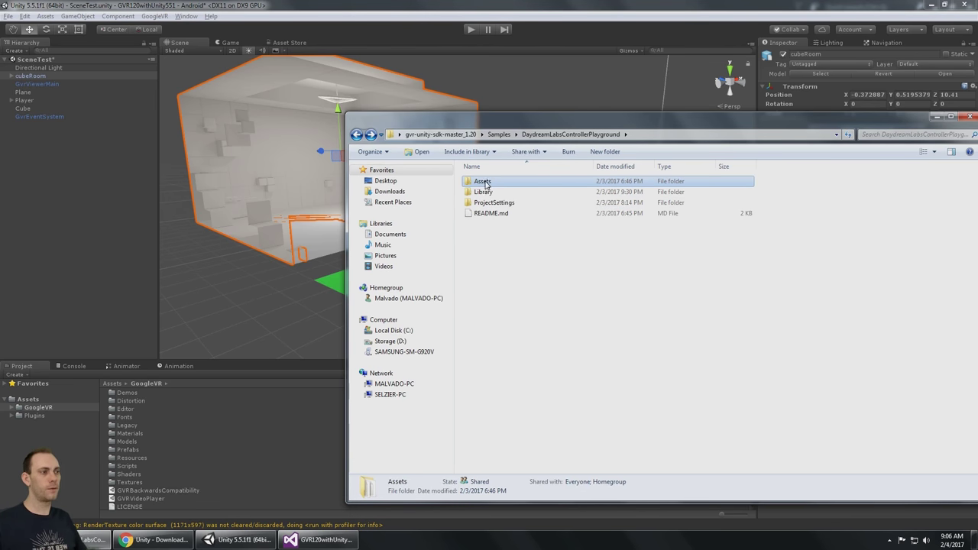
left_click(356, 135)
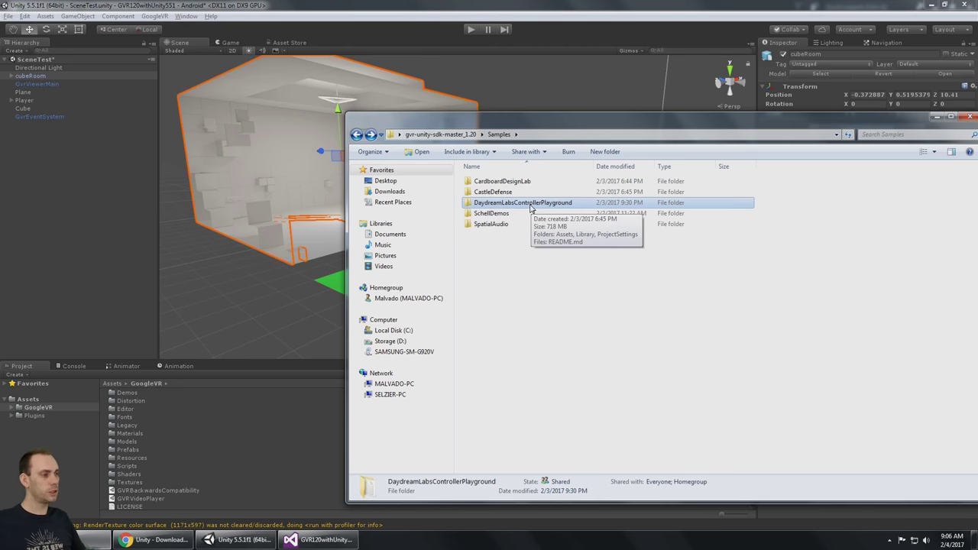
double_click(532, 205)
left_click(482, 184)
double_click(483, 184)
left_click(482, 182)
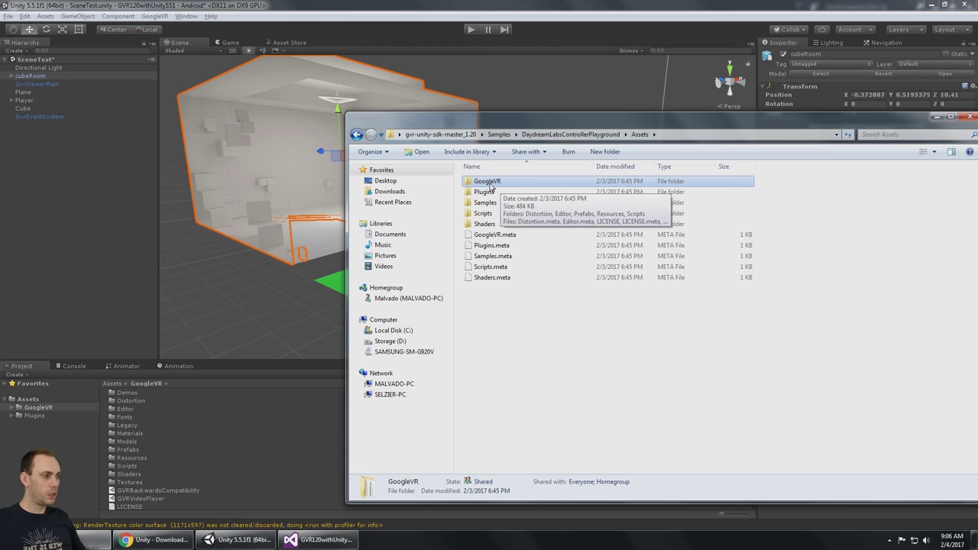
double_click(489, 184)
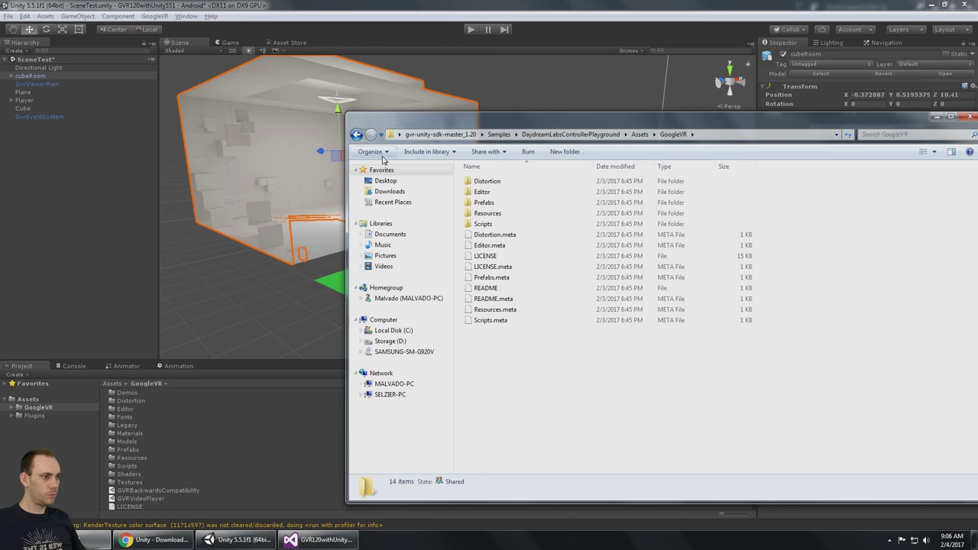
left_click(356, 135)
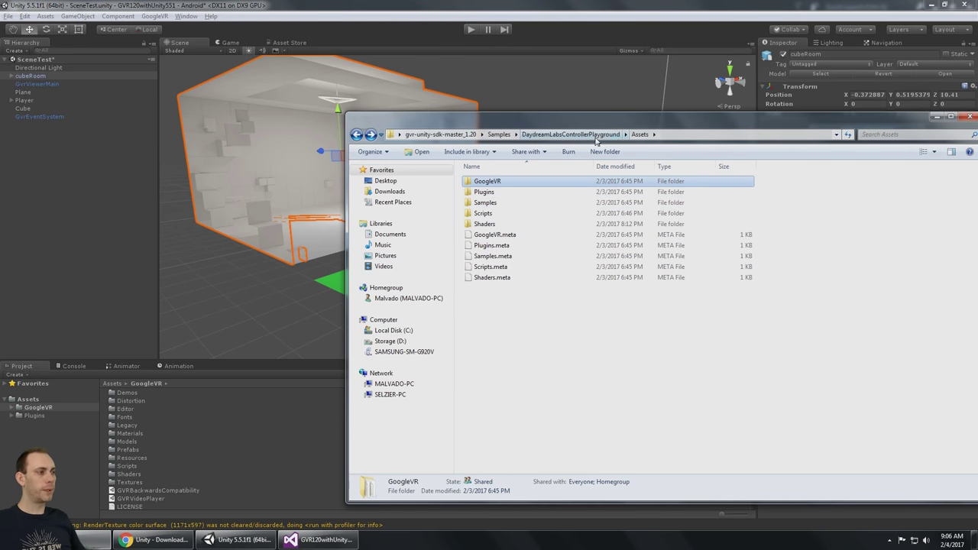
Select the Samples, Scripts and Shaders folders together.
left_click(489, 202)
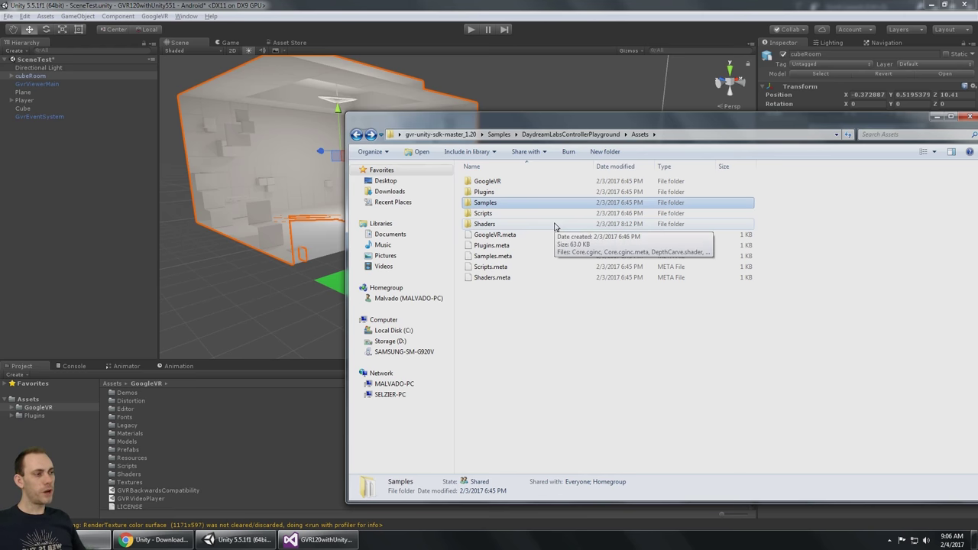
key("Up")
key("Up")
key("Down")
key("Down")
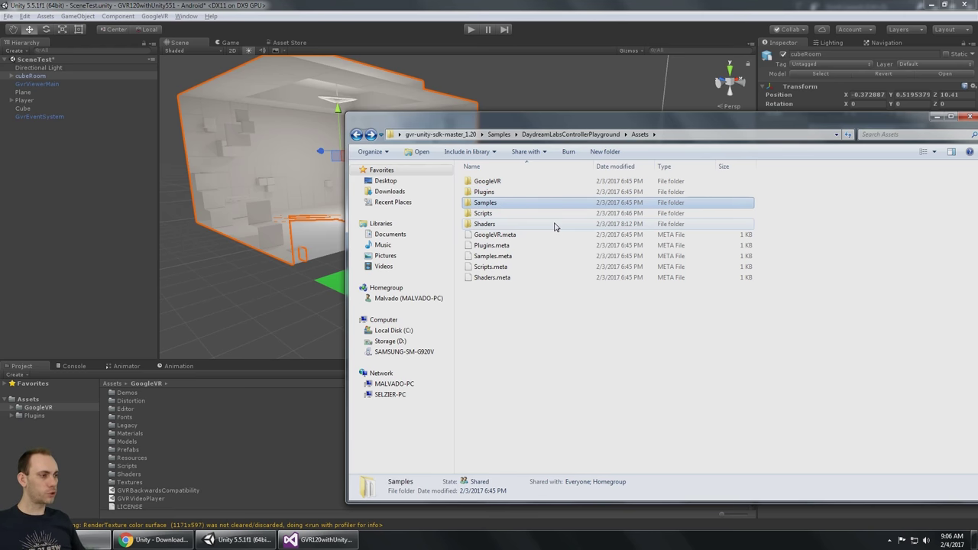
key("shift+Down")
key("shift+Down")
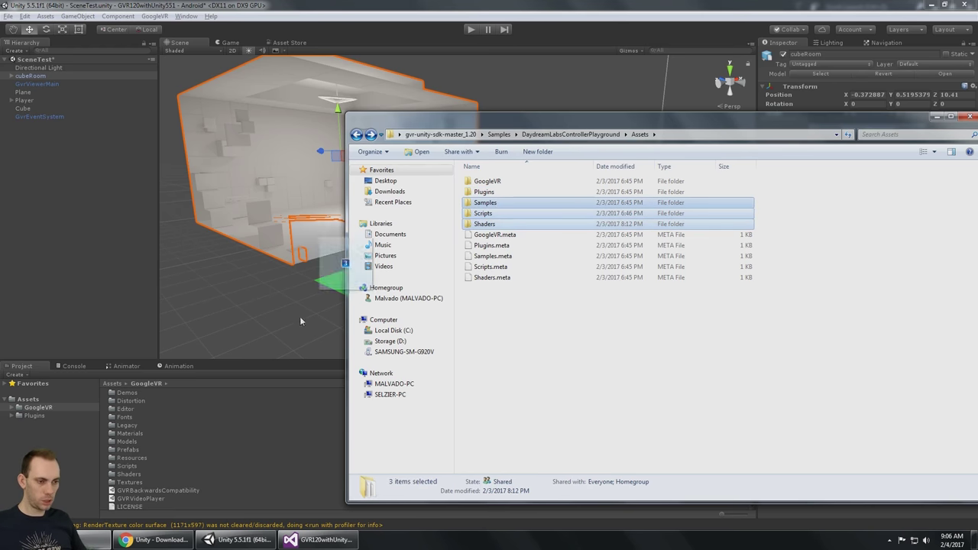